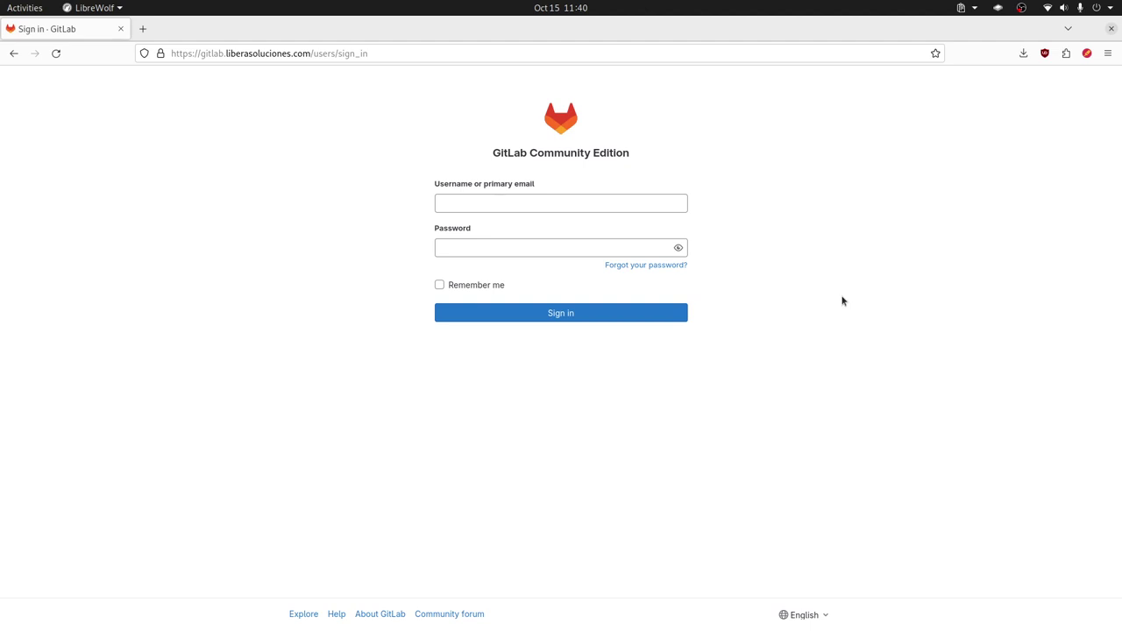
# Step: Sign in to GitLab as the root administrator with the account password
pyautogui.click(552, 205)
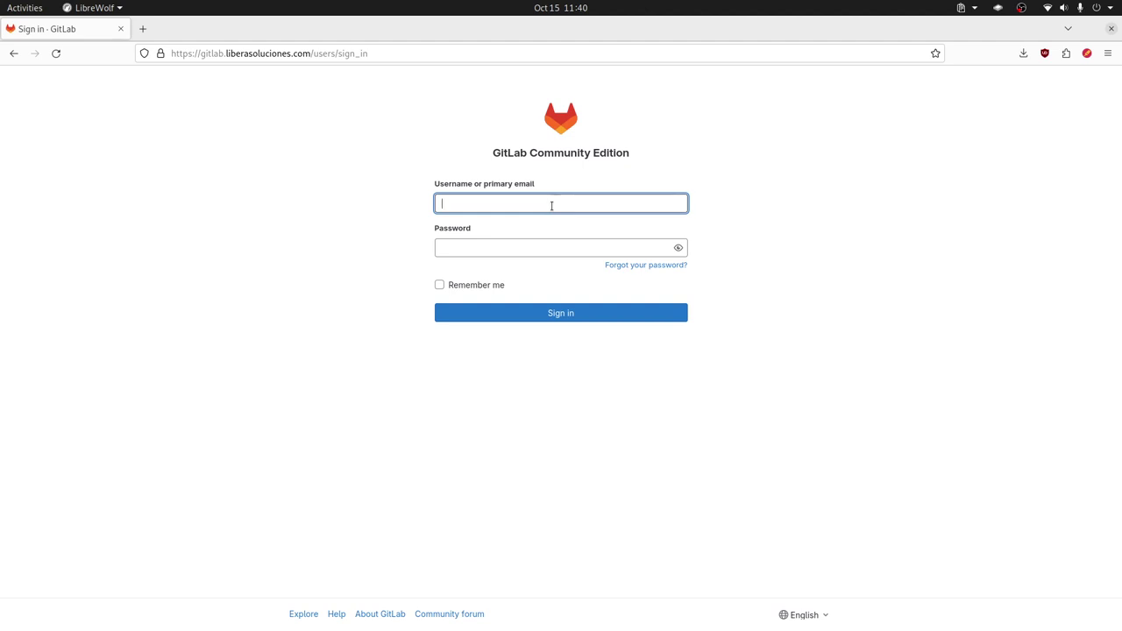
pyautogui.write('root')
pyautogui.click(528, 250)
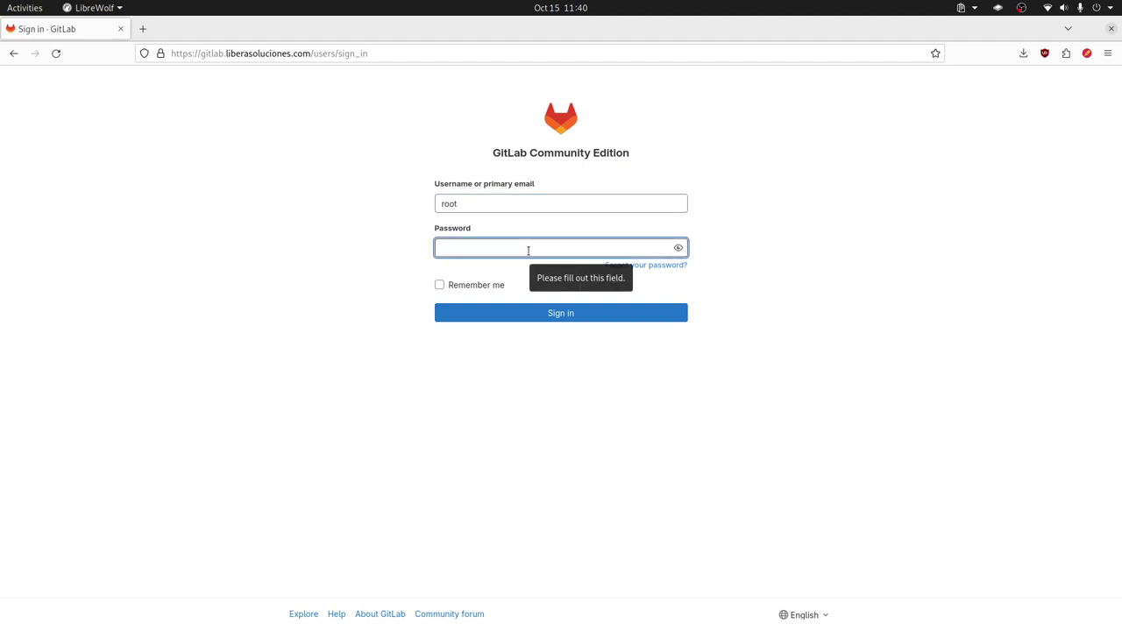
pyautogui.hotkey('ctrl', 'v')
pyautogui.click(570, 318)
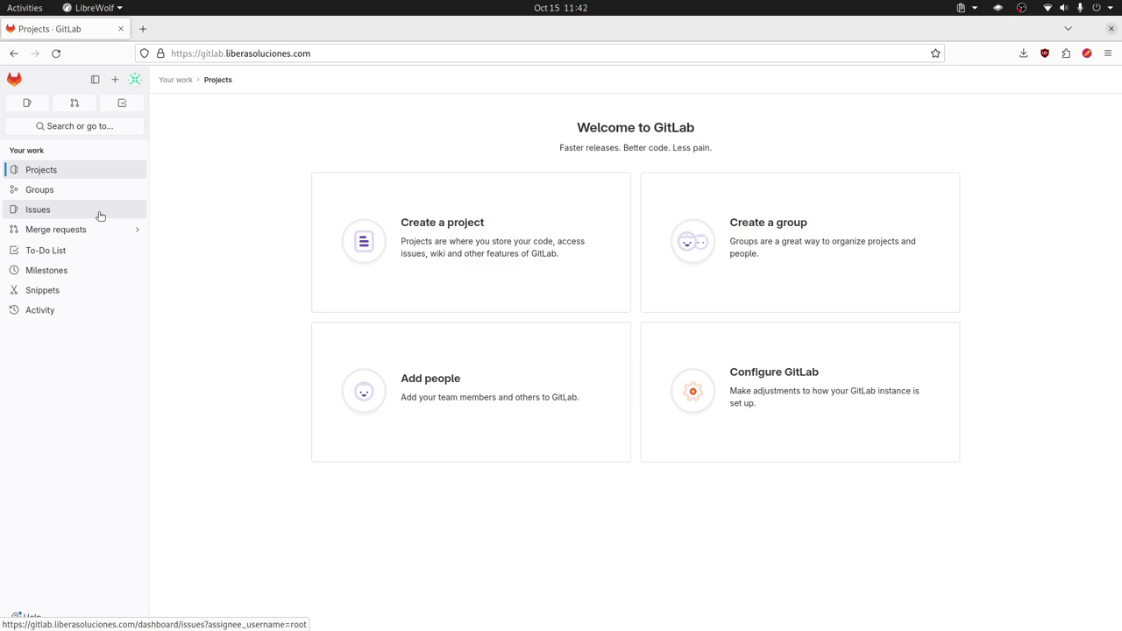
# Step: Open the Admin Area dashboard from the Configure GitLab card in a second tab
pyautogui.moveTo(107, 235)
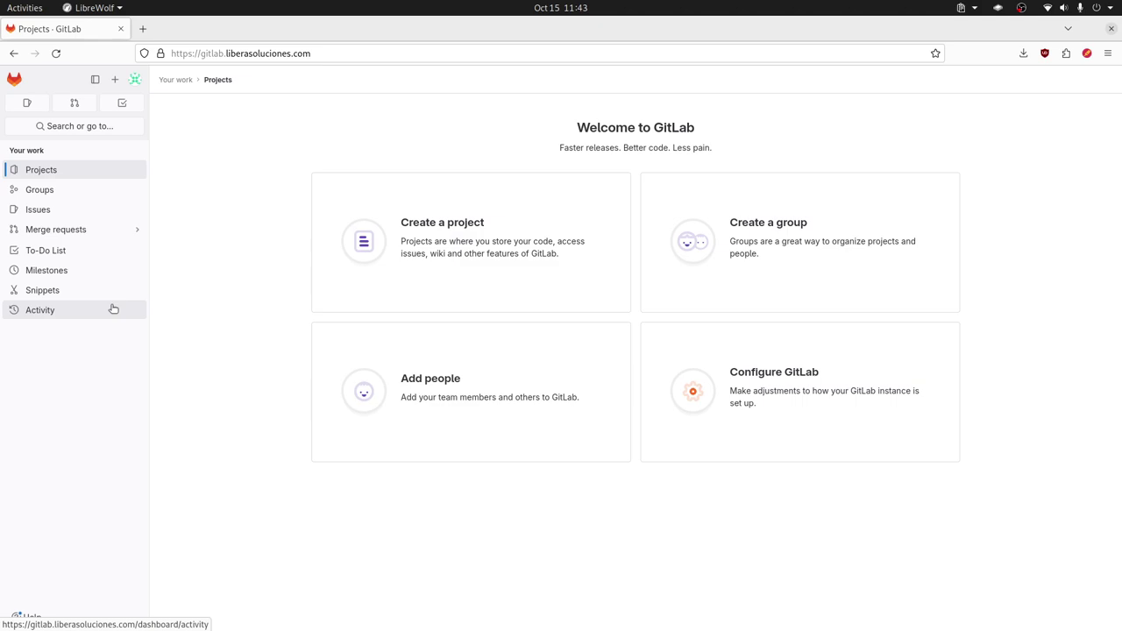
pyautogui.middleClick(791, 382)
pyautogui.click(206, 29)
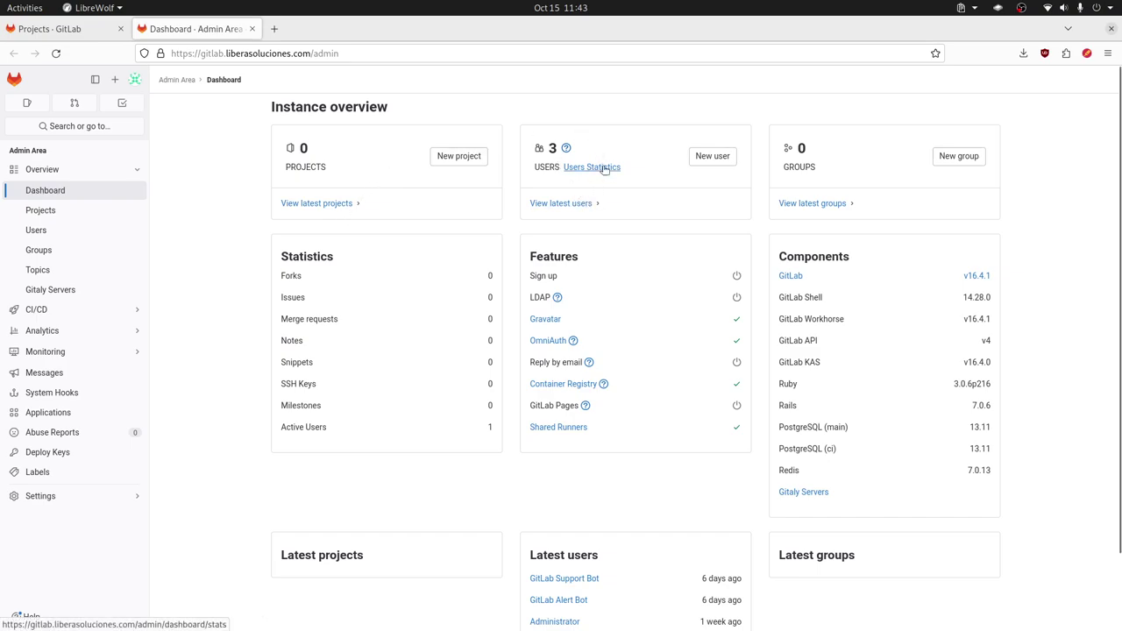
# Step: Open the New user form in a third tab, step through its fields, and start a blank tab
pyautogui.middleClick(715, 167)
pyautogui.click(335, 35)
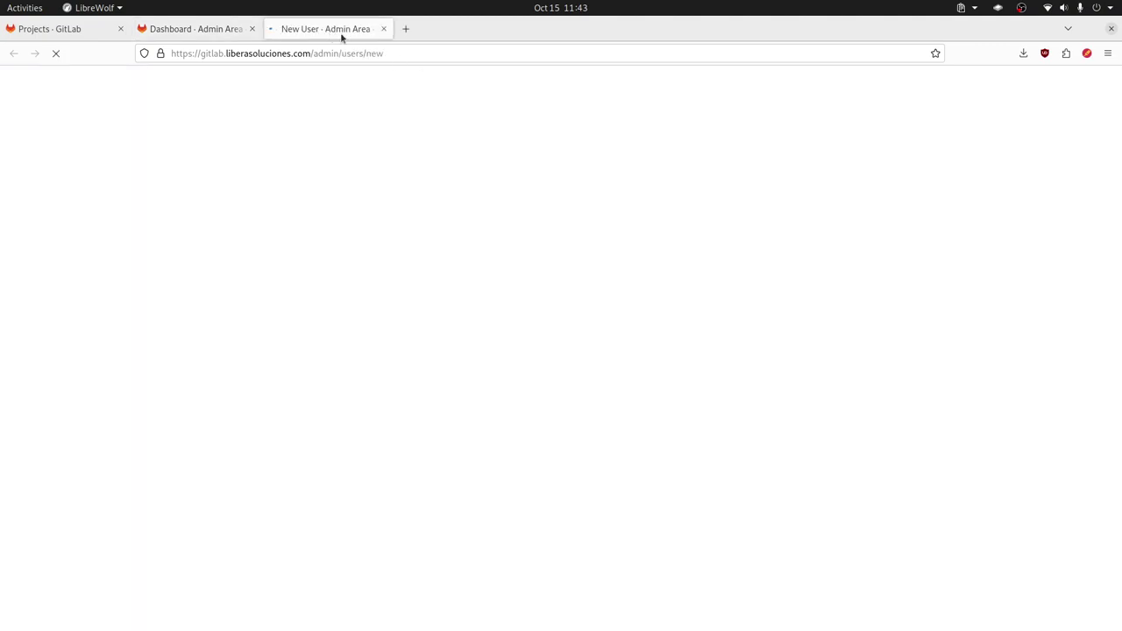
pyautogui.click(298, 174)
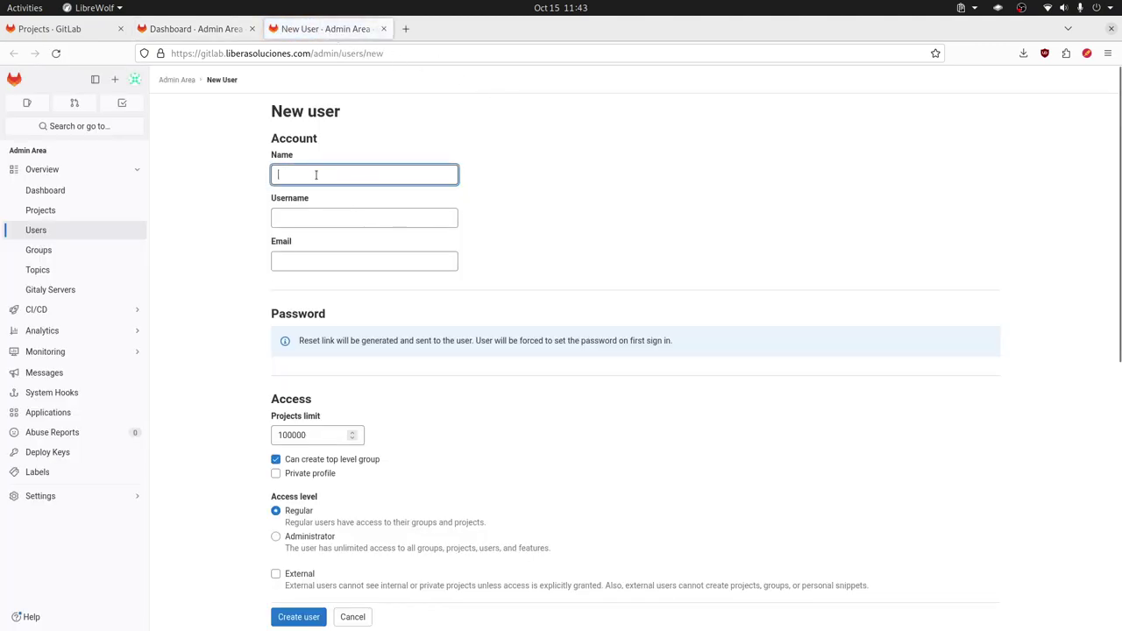
pyautogui.click(349, 216)
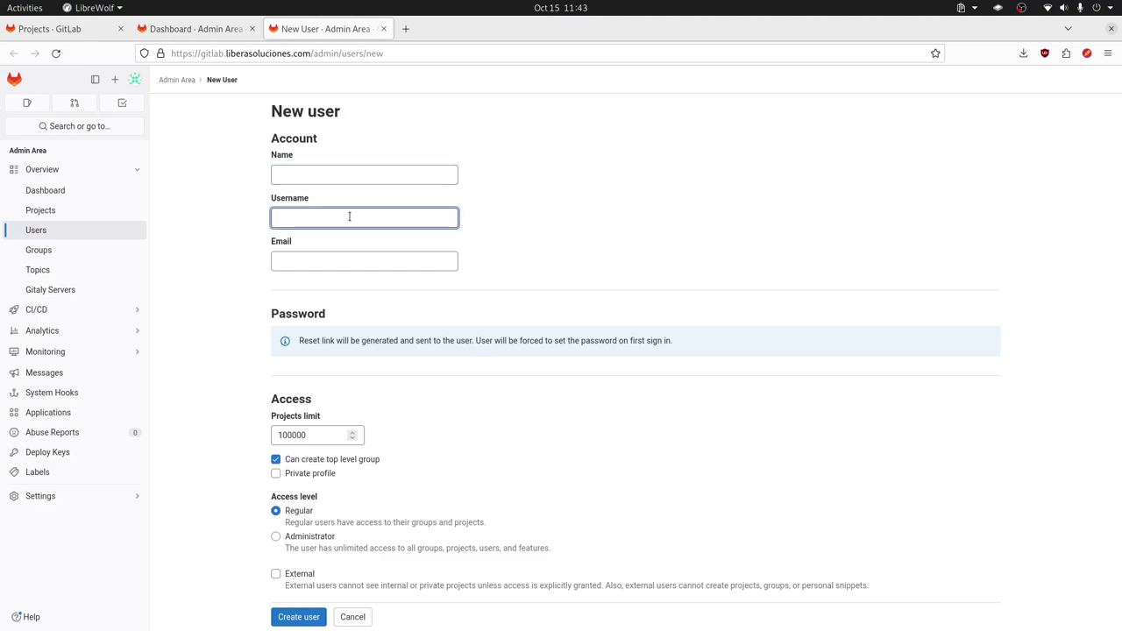
pyautogui.click(327, 261)
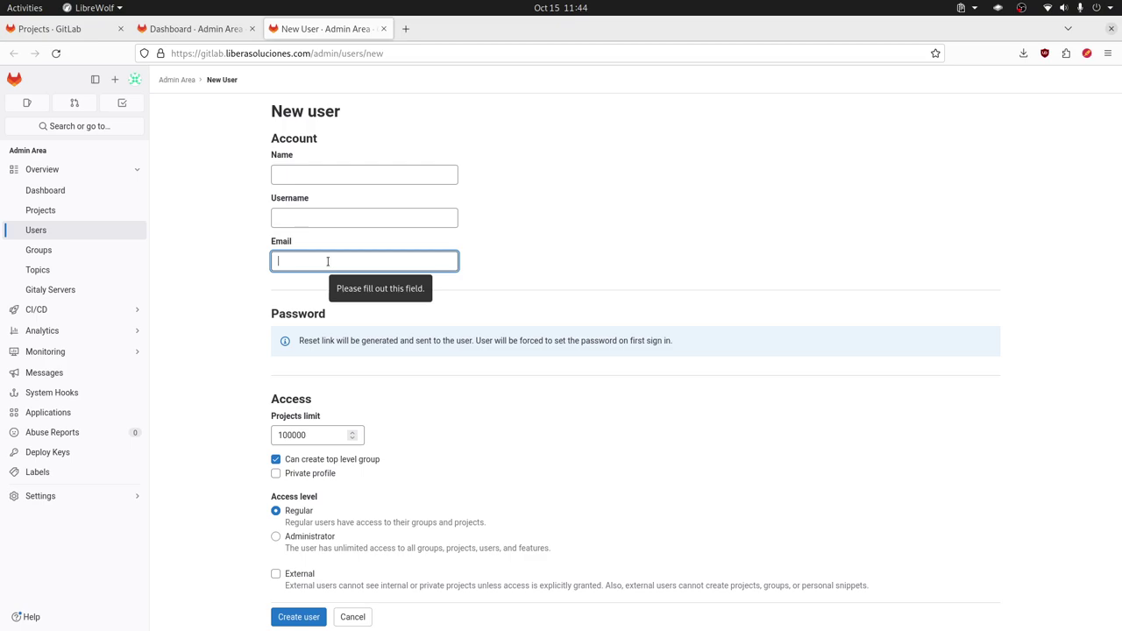
pyautogui.click(405, 28)
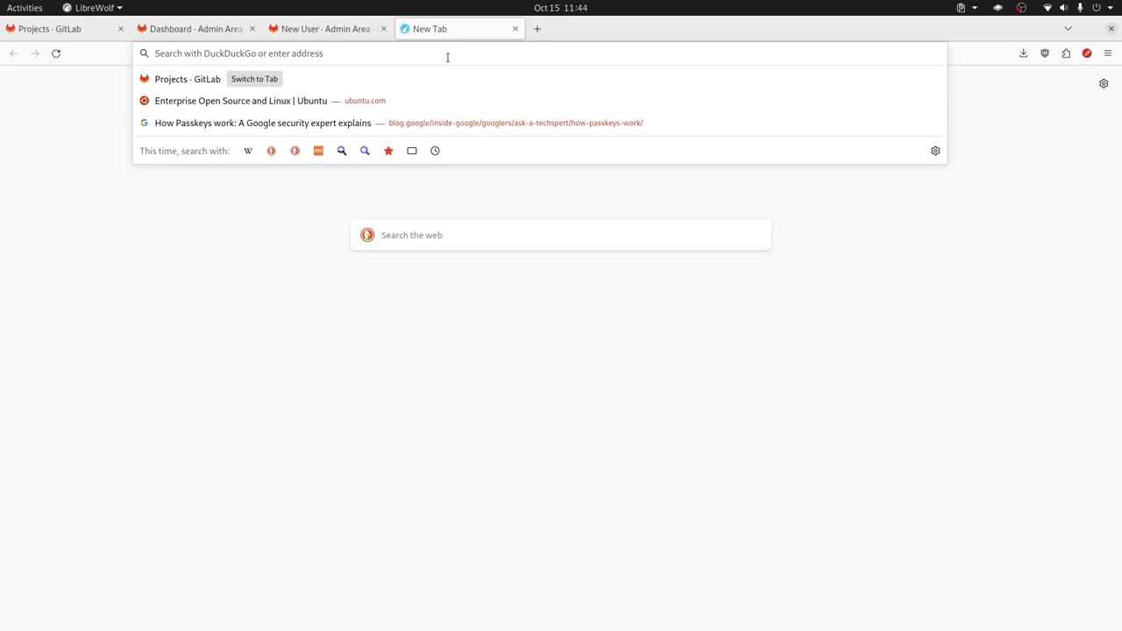
# Step: Search 'gitlab change passaword' and select the gitlab-rake password reset command in GitLab Docs
pyautogui.write('gitlab')
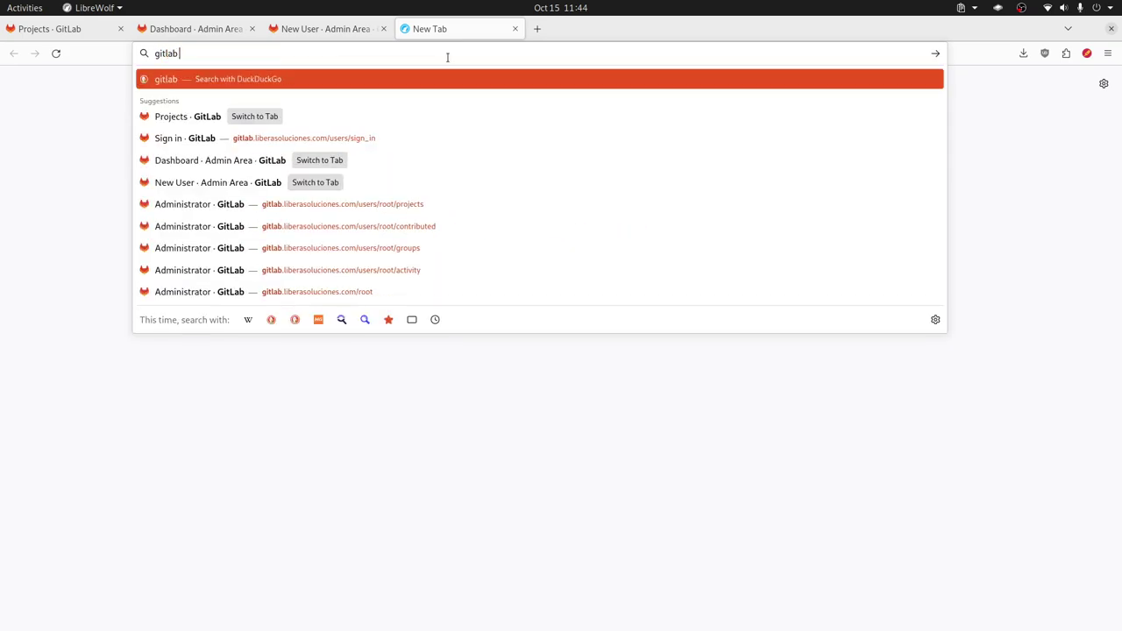
pyautogui.write(' change passawo')
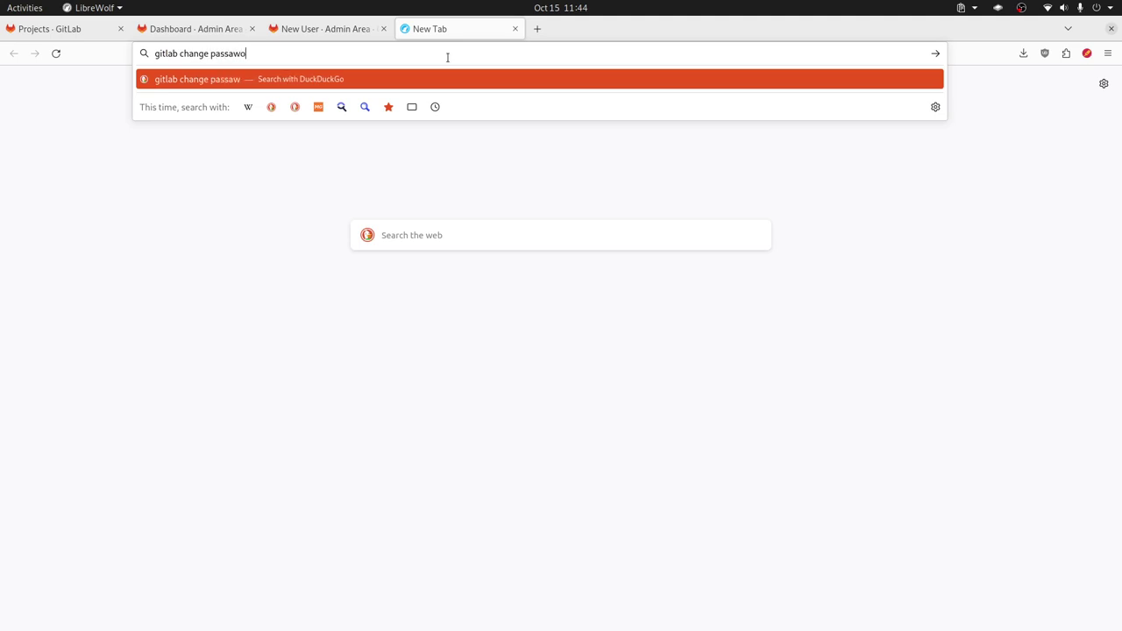
pyautogui.write('rd')
pyautogui.press('Return')
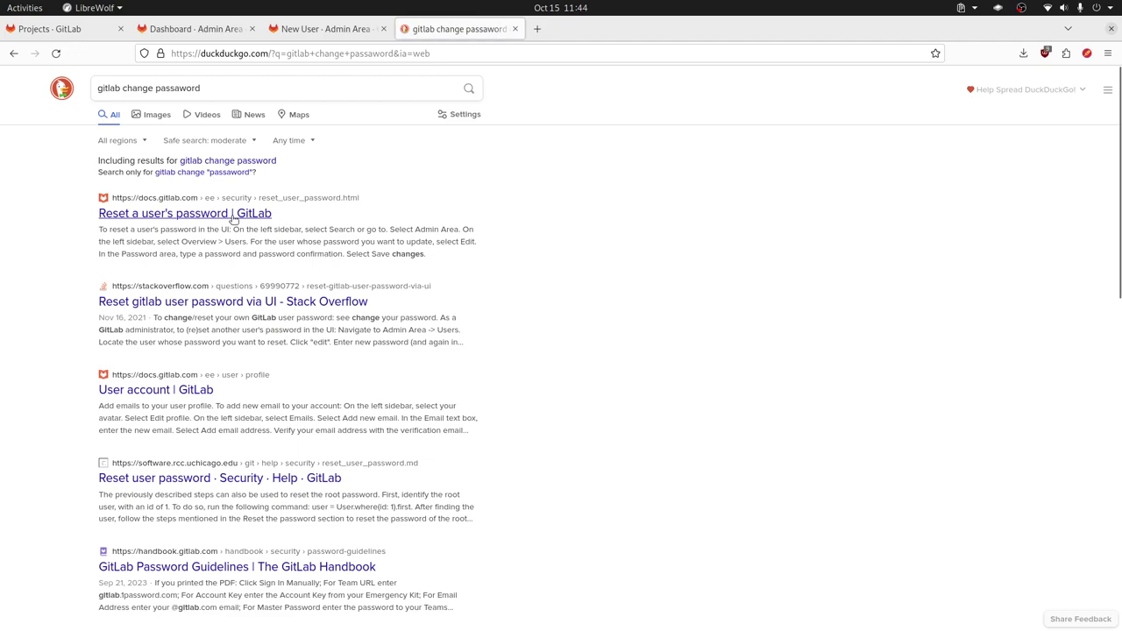
pyautogui.click(263, 214)
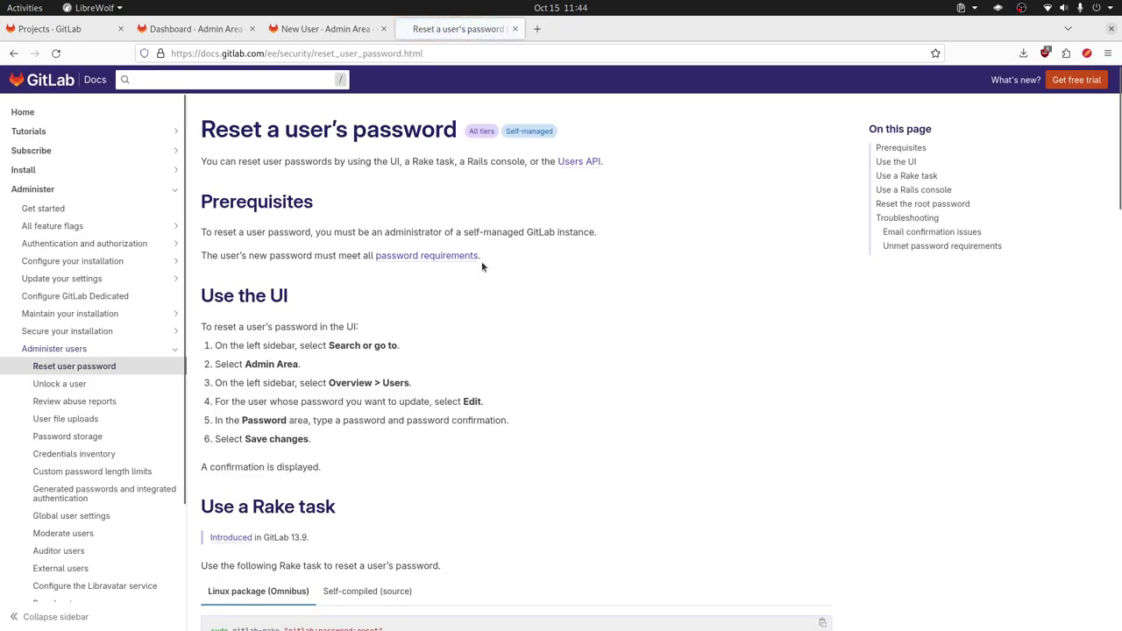
pyautogui.scroll(-5, 482, 267)
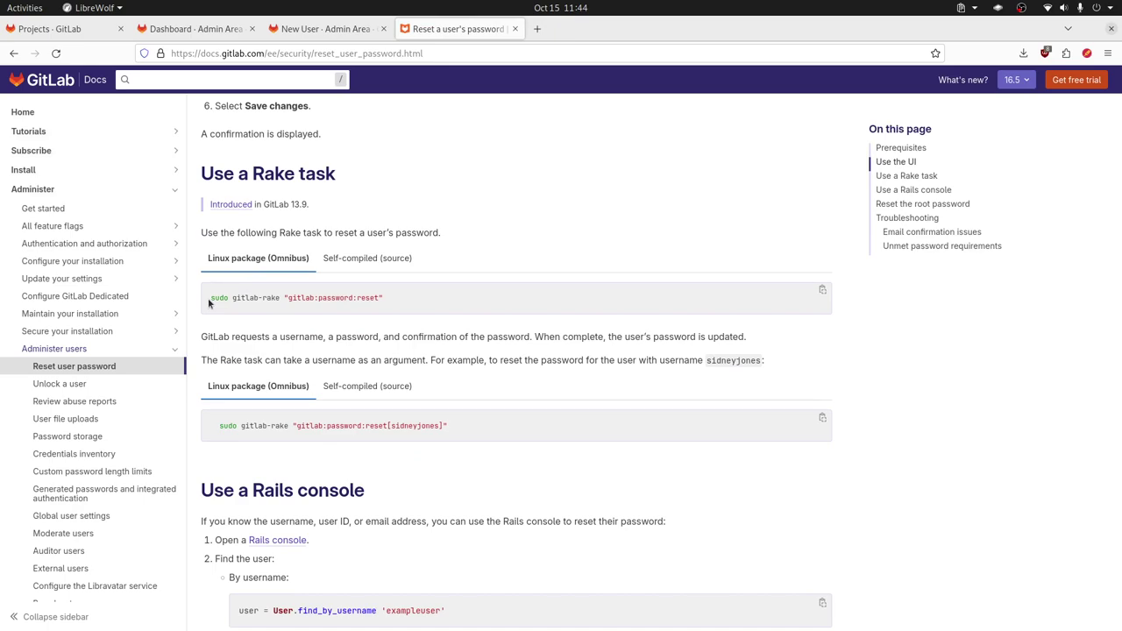
pyautogui.moveTo(465, 430); pyautogui.dragTo(238, 426)
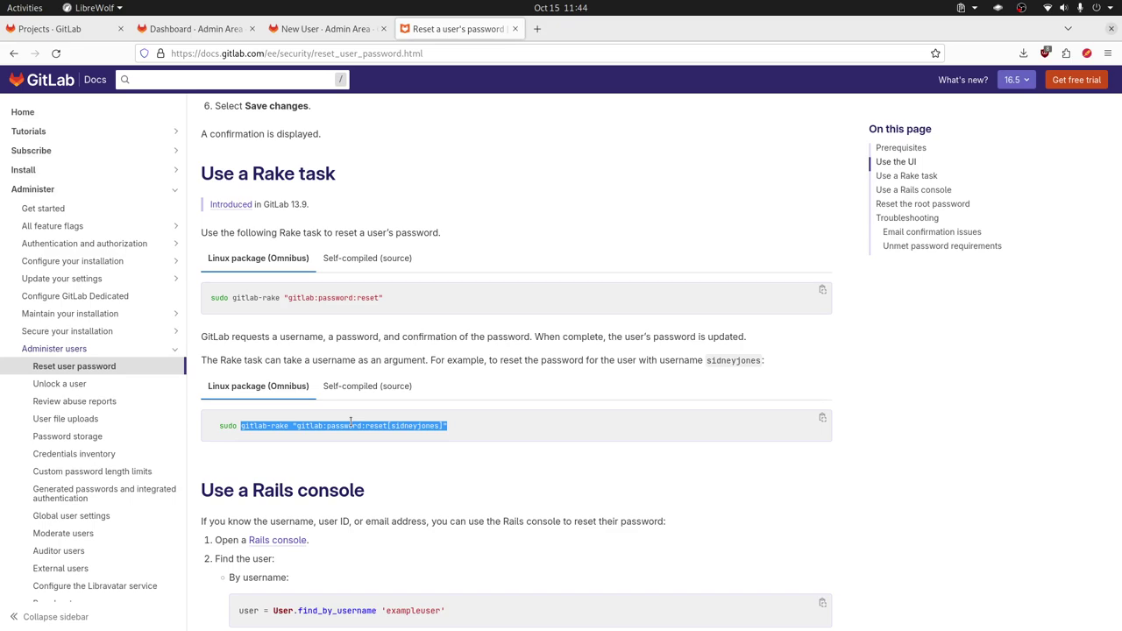
# Step: Return to the New user tab, look over the blank form, and focus the Name field
pyautogui.click(206, 29)
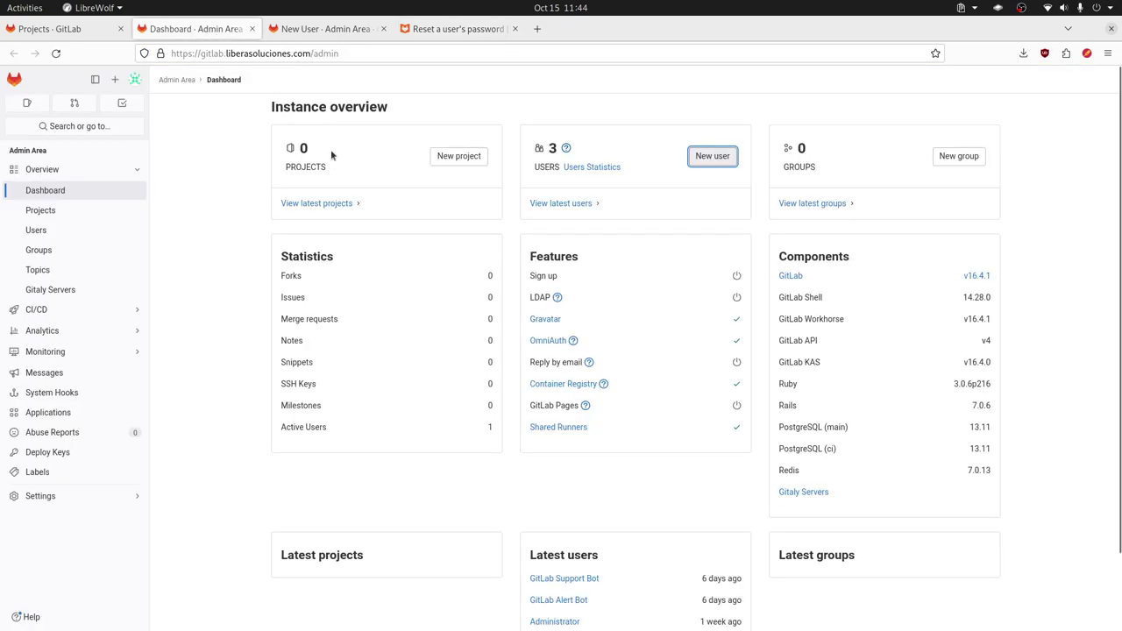
pyautogui.hotkey('ctrl', 'Tab')
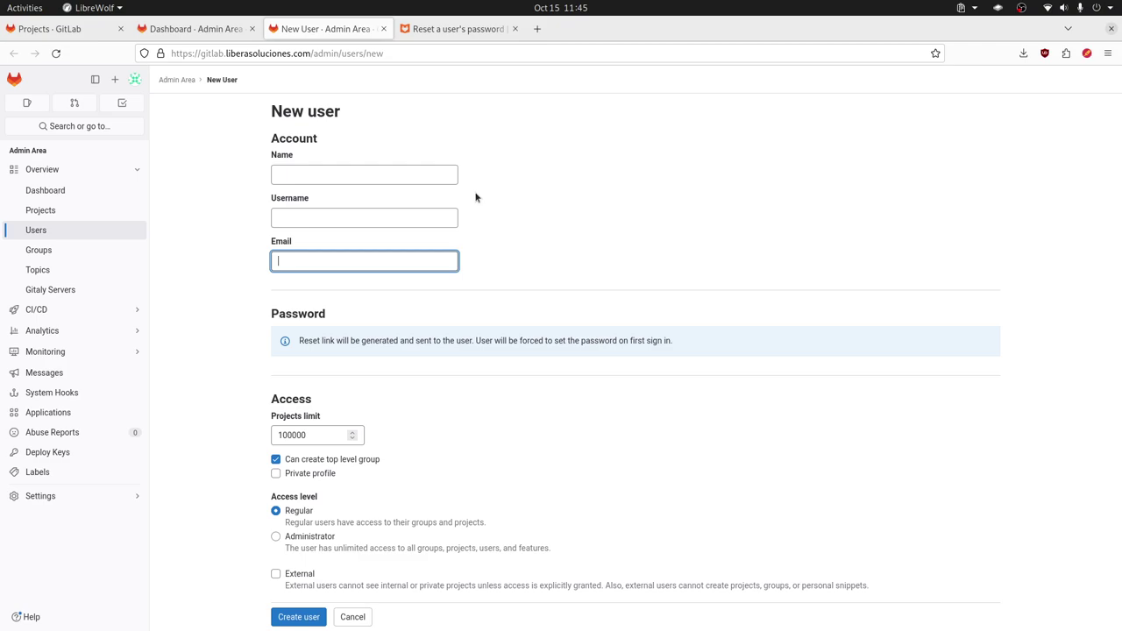
pyautogui.scroll(-5, 486, 254)
pyautogui.scroll(-3, 403, 452)
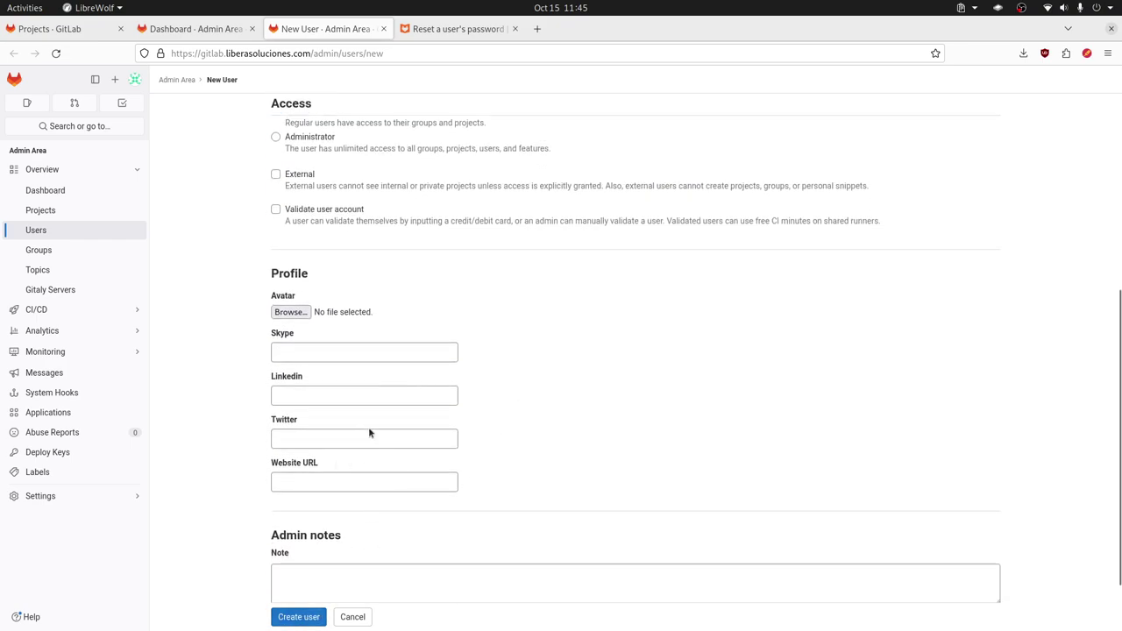
pyautogui.scroll(-2, 365, 409)
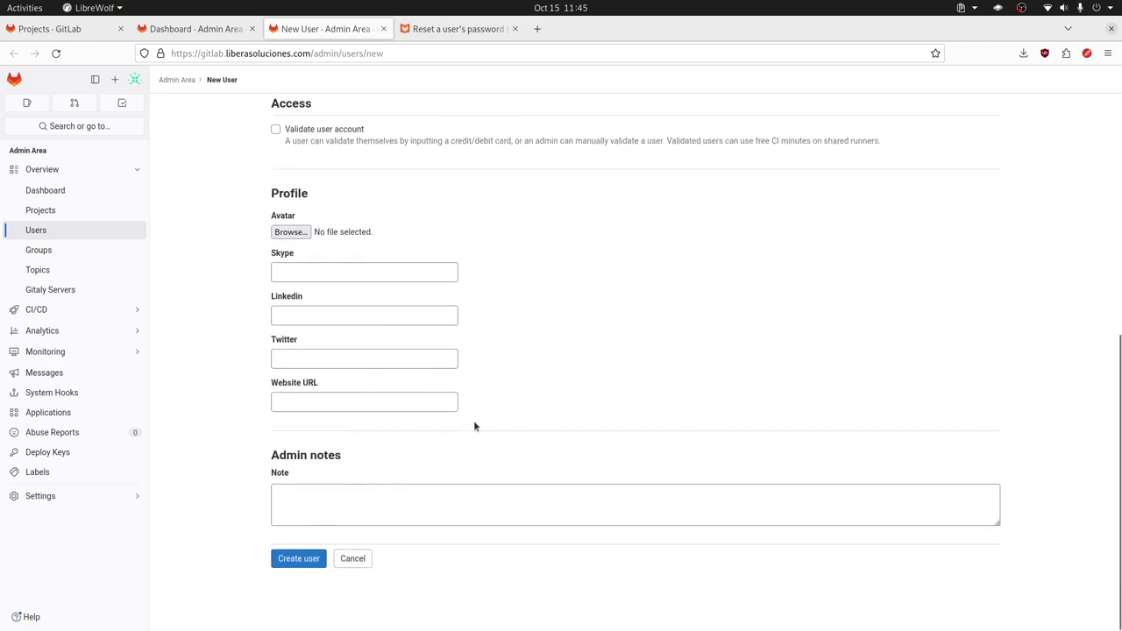
pyautogui.scroll(5, 484, 410)
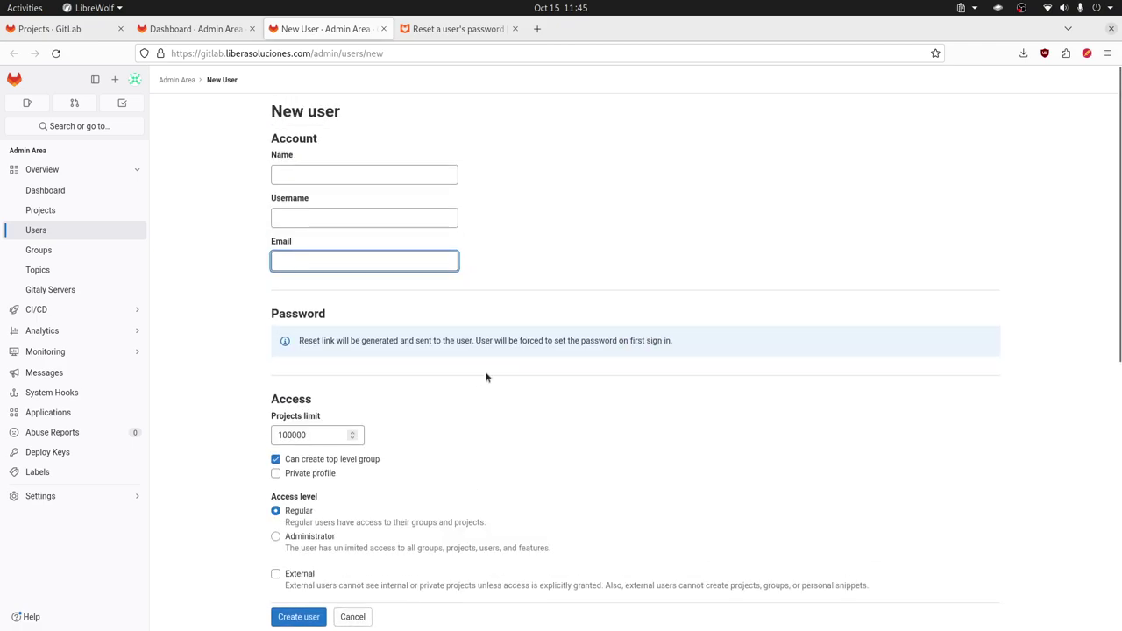
pyautogui.click(297, 174)
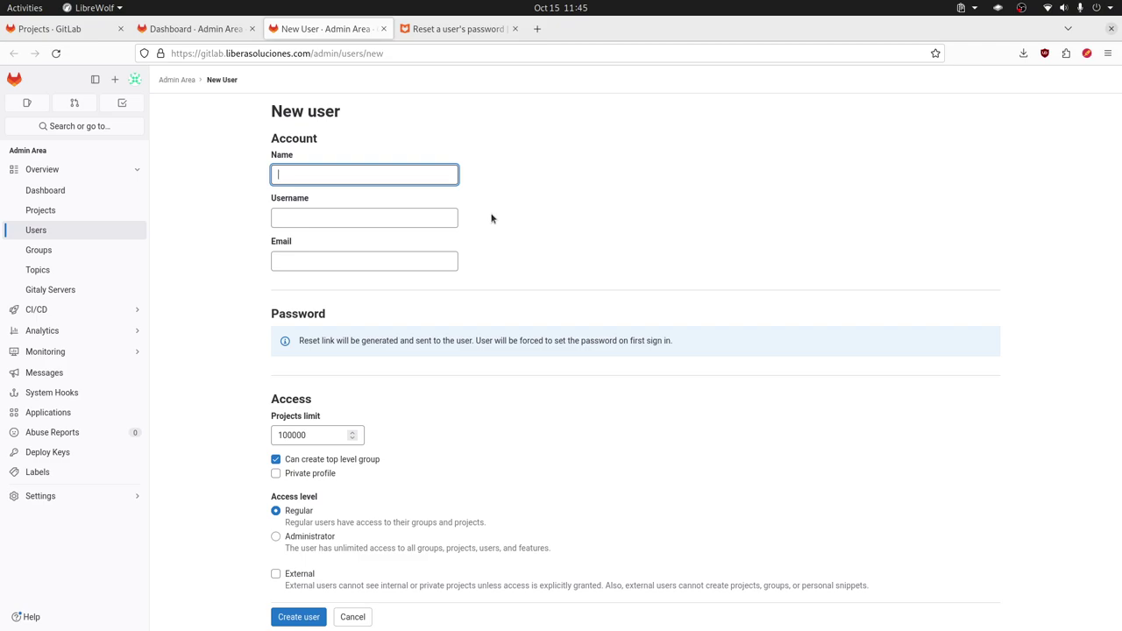
# Step: Fill in name LibreByte, username librebyte and the user's email address
pyautogui.write('LibreByte')
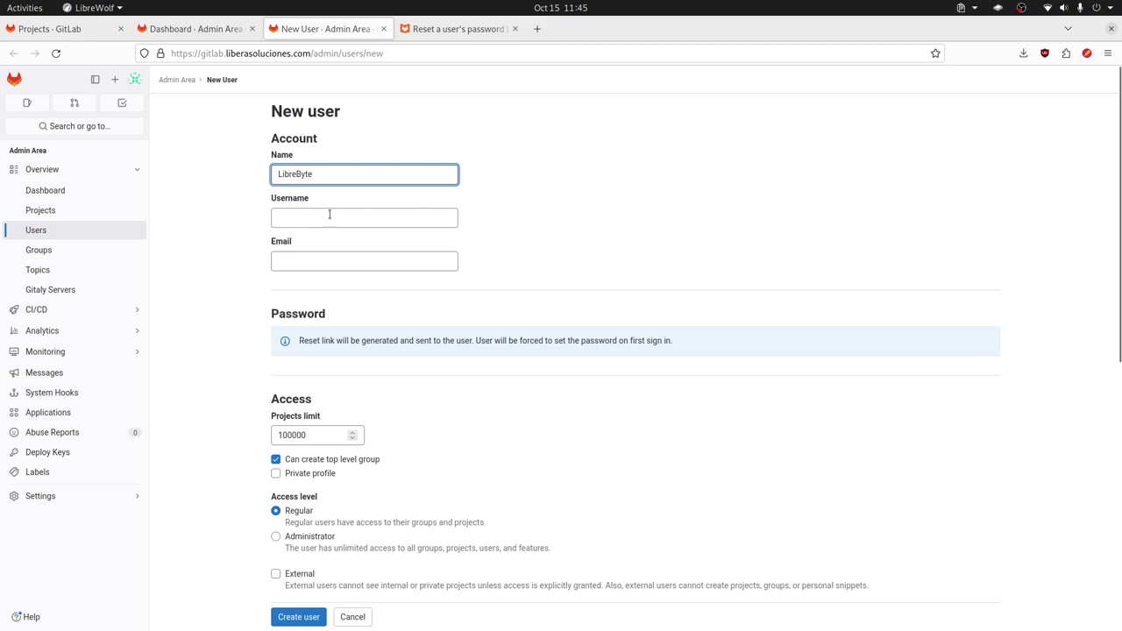
pyautogui.click(322, 223)
pyautogui.write('librebyte')
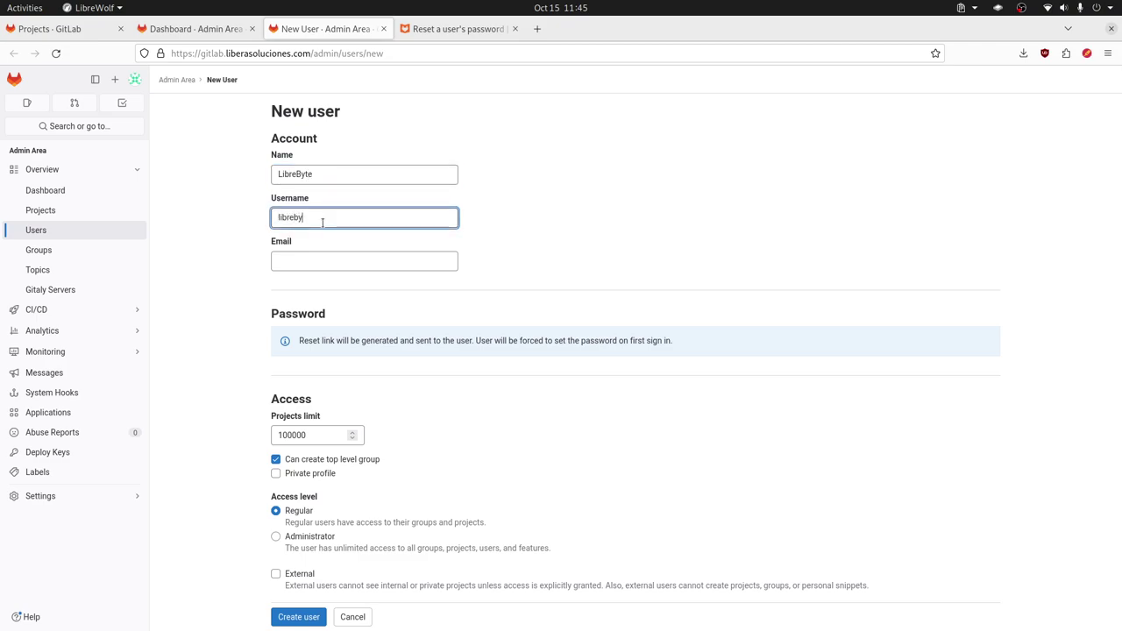
pyautogui.click(324, 263)
pyautogui.write('librebyte@e')
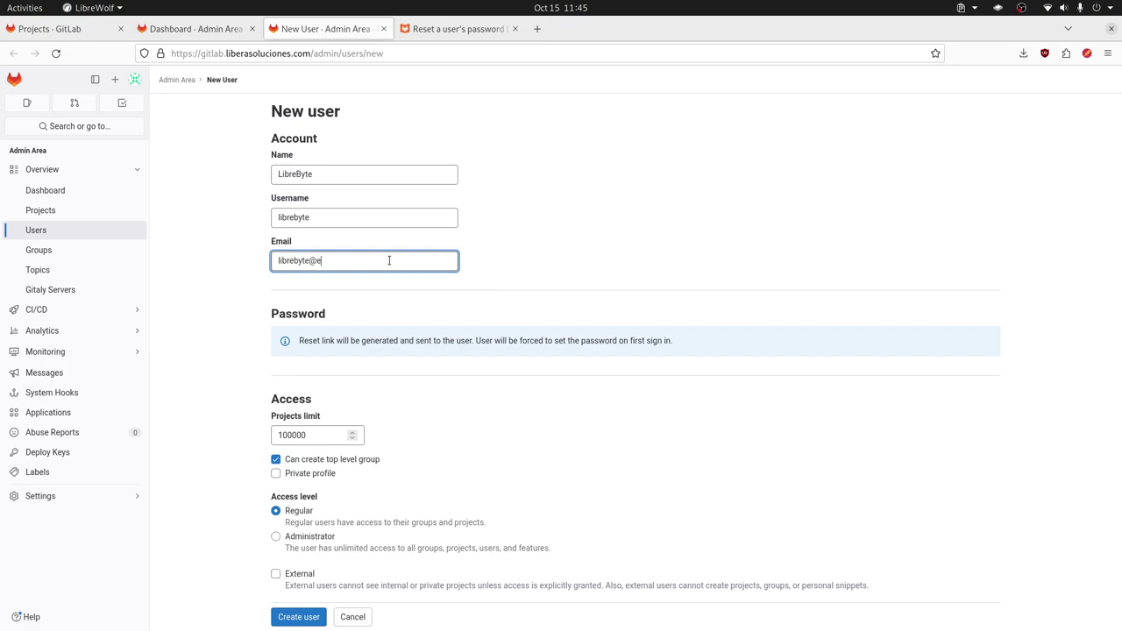
pyautogui.write('xample.com')
# Step: Glance back at the password reset docs, then create the regular user account
pyautogui.click(458, 29)
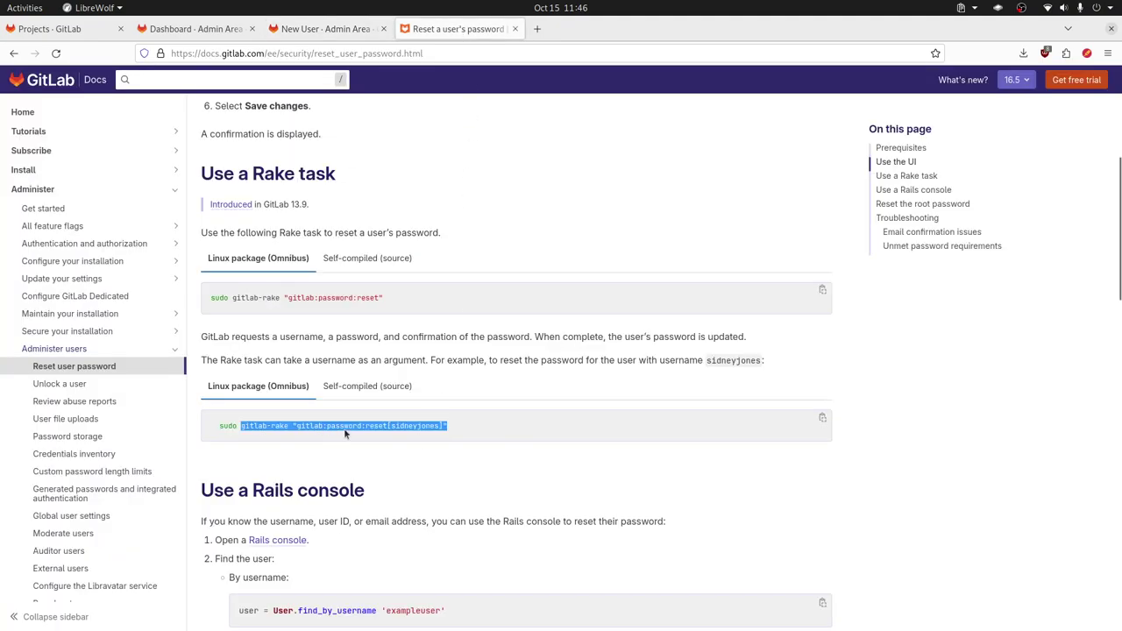
pyautogui.click(325, 29)
pyautogui.scroll(-3, 627, 315)
pyautogui.scroll(-5, 614, 341)
pyautogui.scroll(3, 531, 223)
pyautogui.scroll(-3, 350, 496)
pyautogui.click(298, 558)
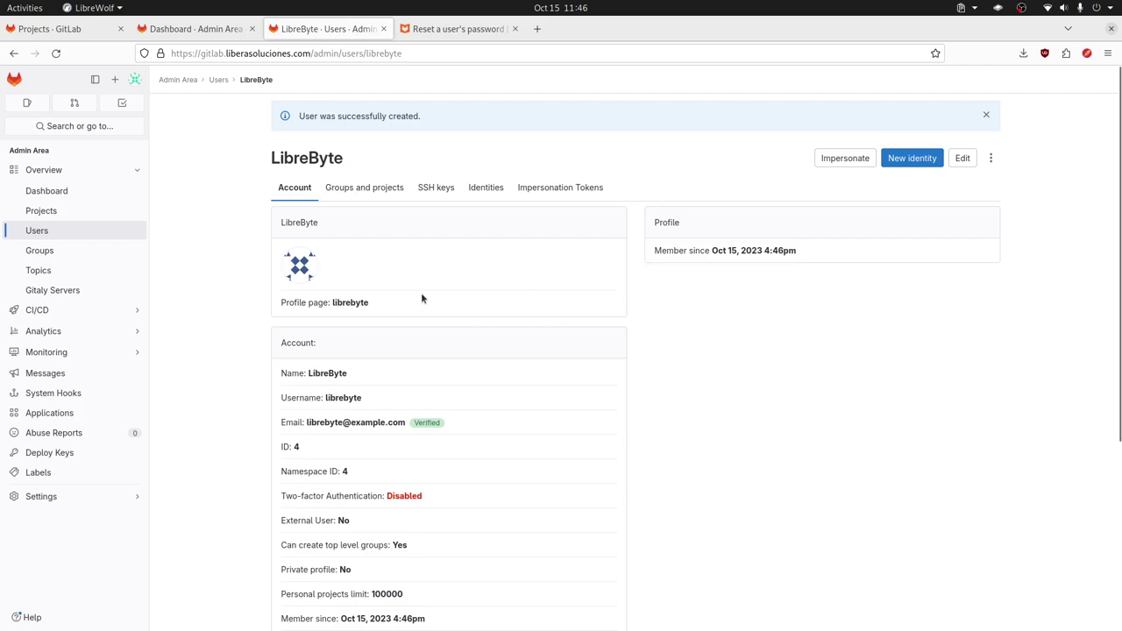
# Step: Browse LibreByte's Groups and projects, SSH keys, Identities and Impersonation Tokens pages
pyautogui.scroll(-2, 421, 299)
pyautogui.scroll(2, 422, 298)
pyautogui.click(364, 191)
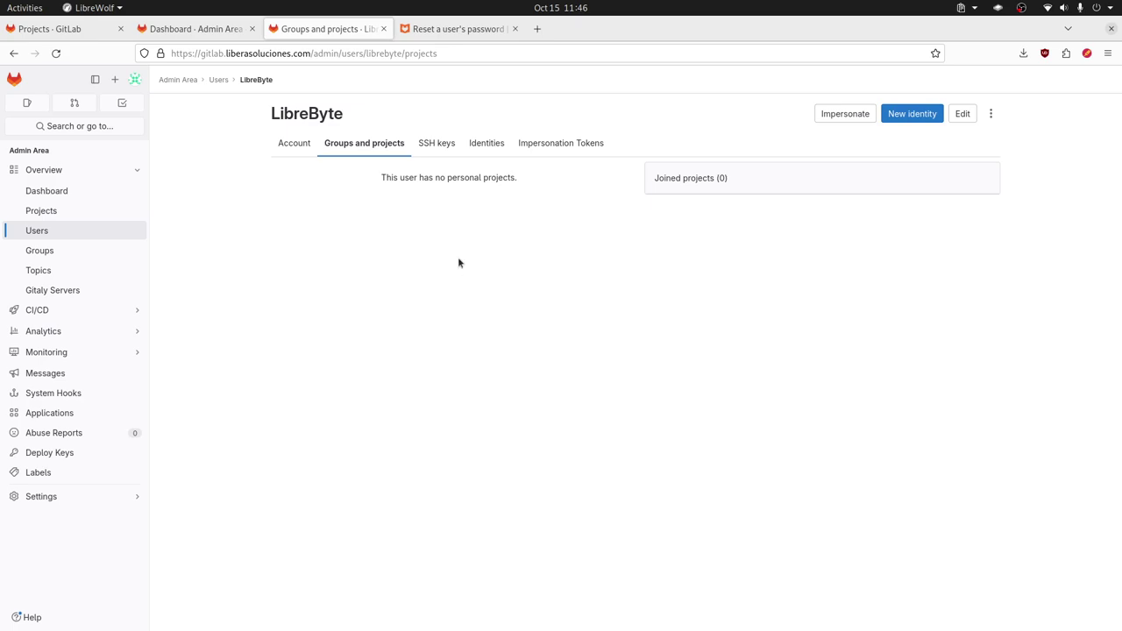
pyautogui.click(436, 144)
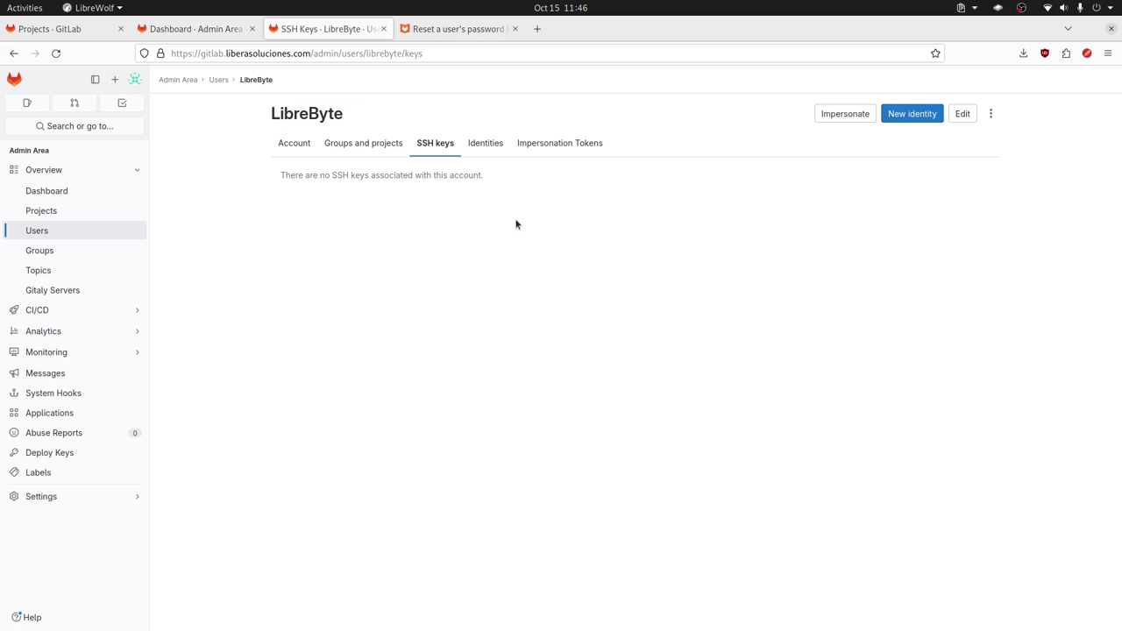
pyautogui.click(504, 155)
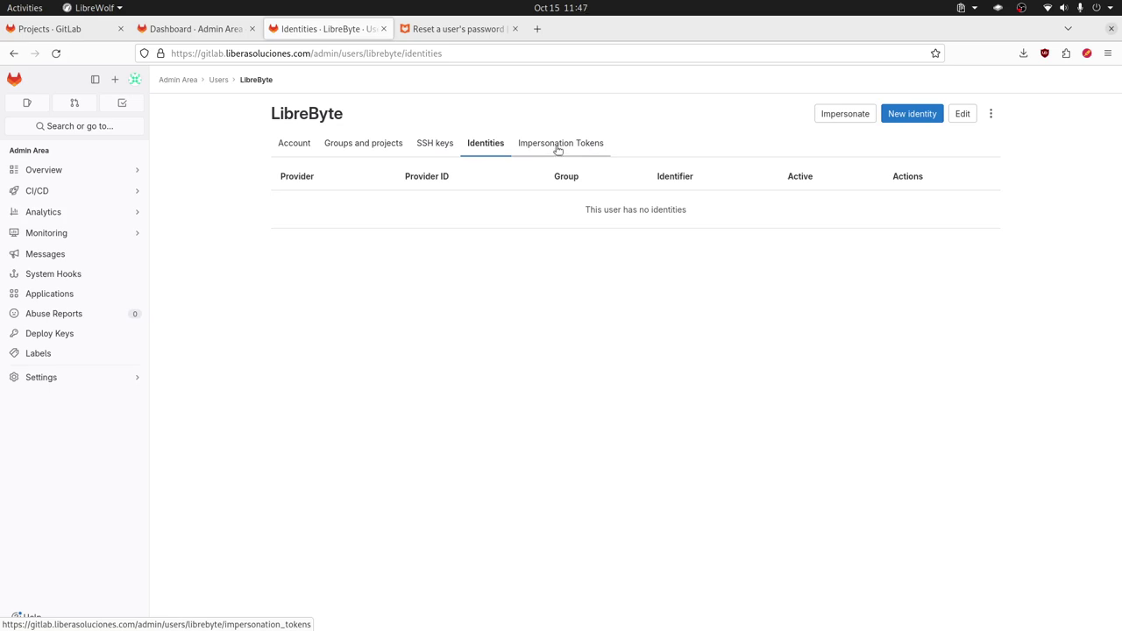
pyautogui.click(558, 147)
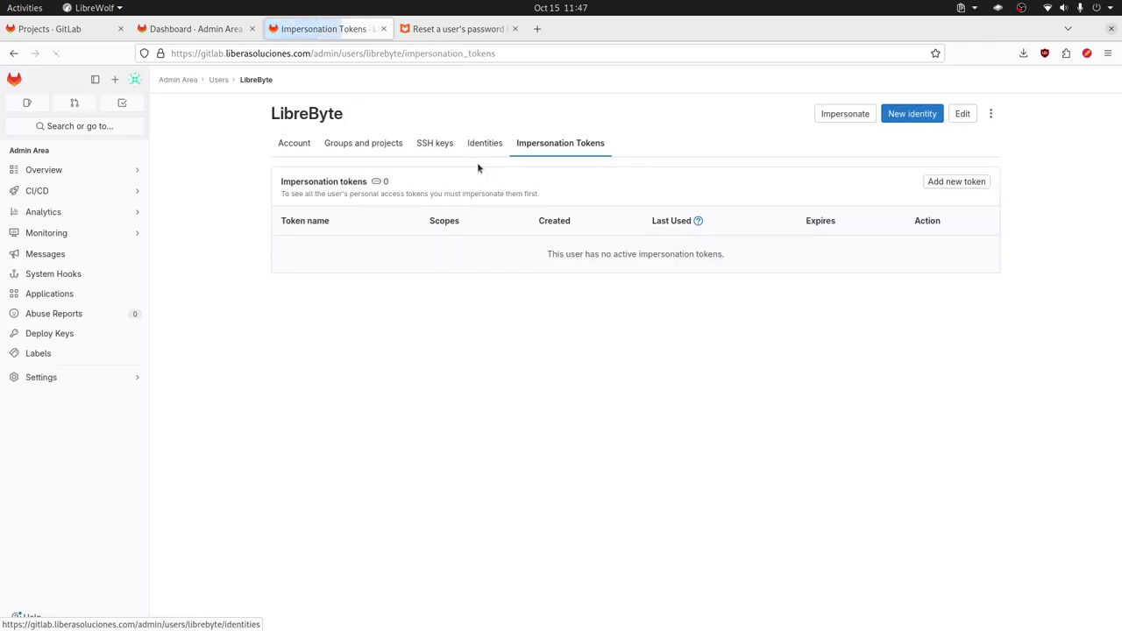
# Step: Close the extra tabs and open the New group form in its own tab
pyautogui.click(383, 30)
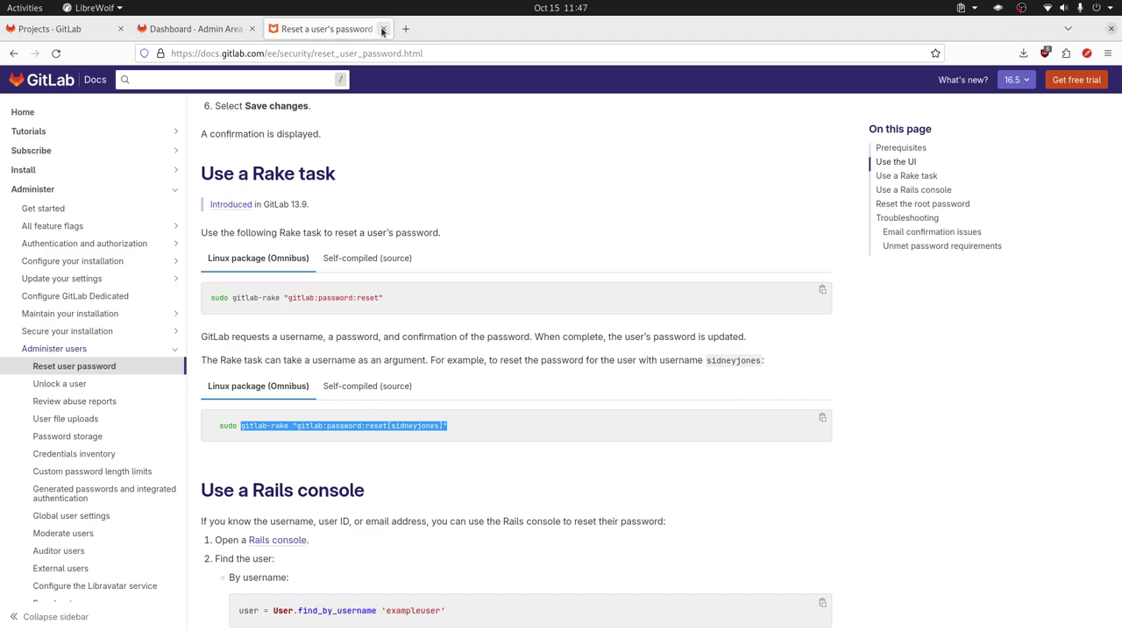
pyautogui.click(383, 29)
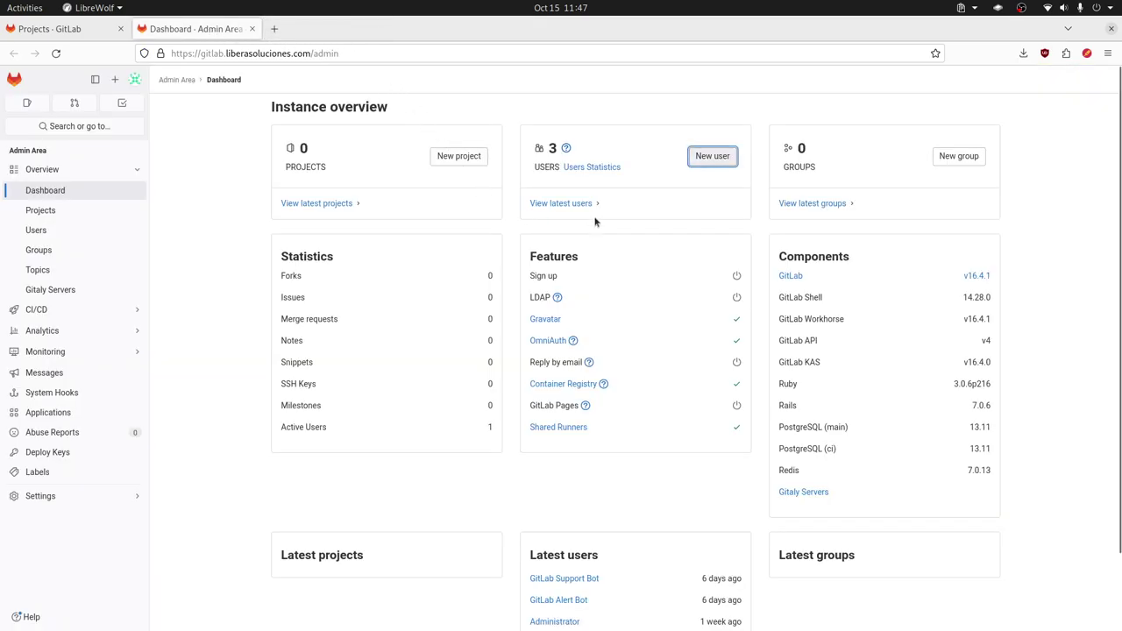
pyautogui.middleClick(959, 156)
pyautogui.click(333, 29)
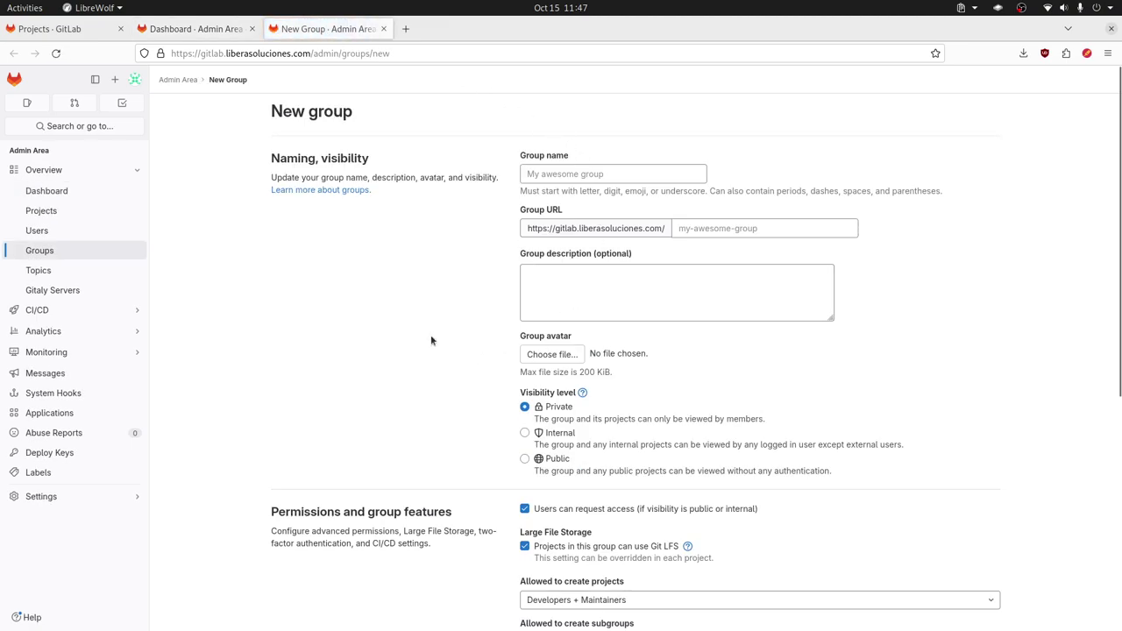
# Step: Enter librebyte as the group name and adjust the suggested URL path
pyautogui.click(706, 230)
pyautogui.click(689, 283)
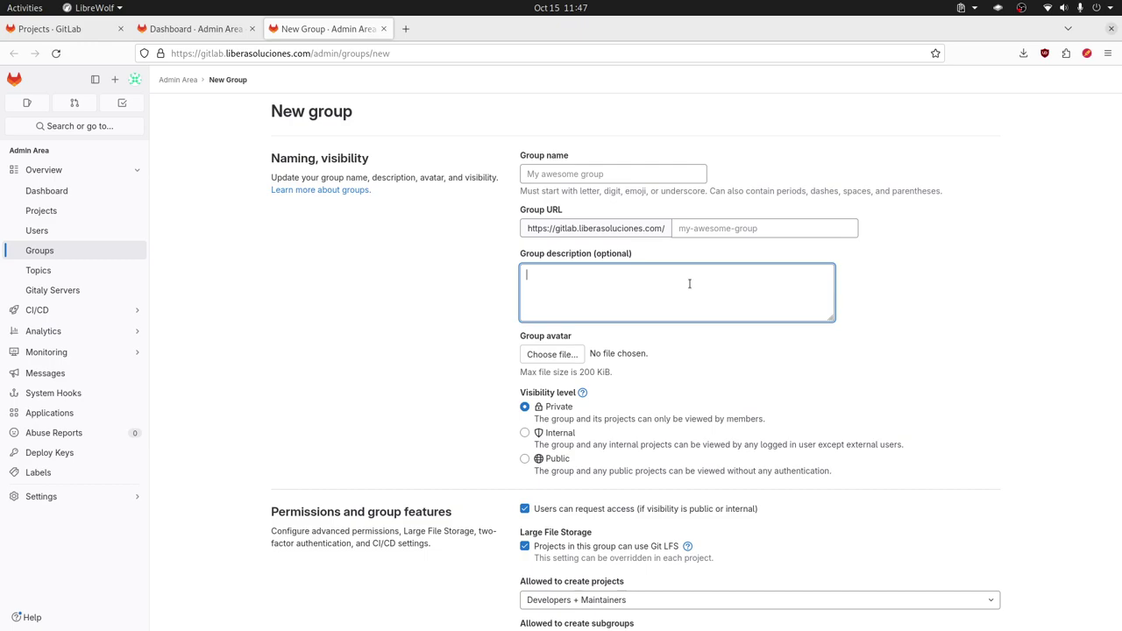
pyautogui.click(591, 174)
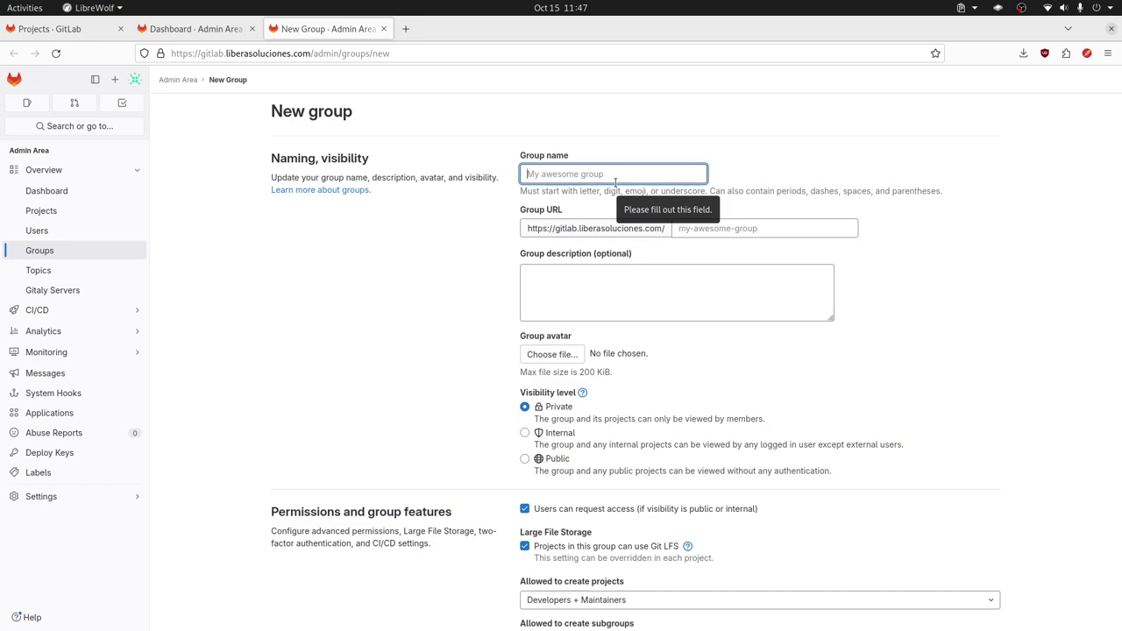
pyautogui.write('librebyte')
pyautogui.click(683, 288)
pyautogui.click(708, 228)
pyautogui.write('1')
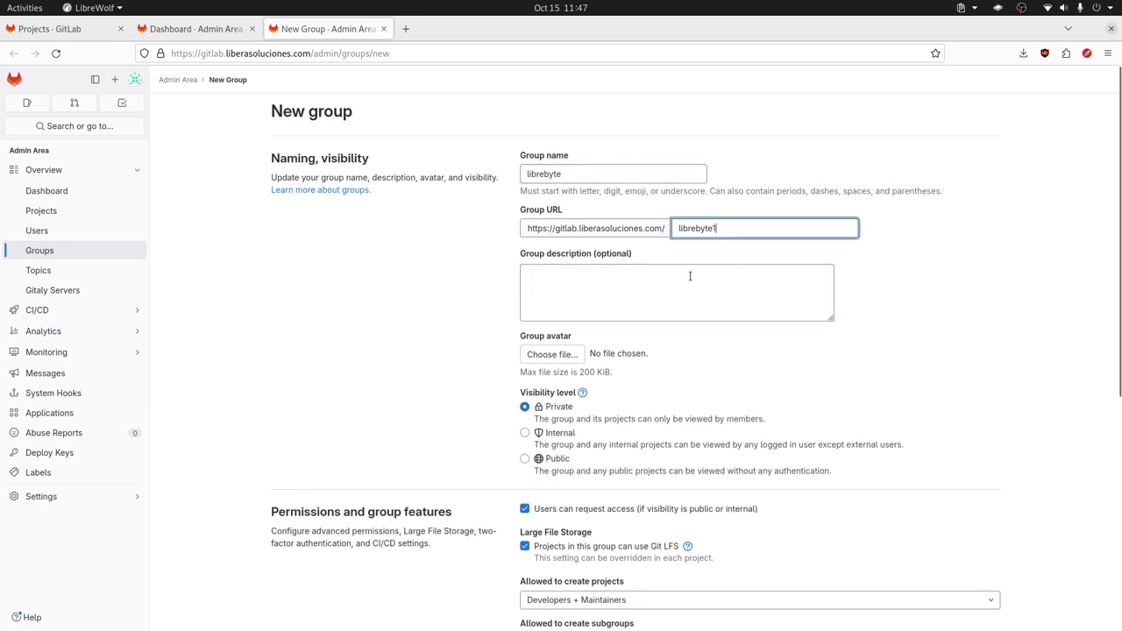
pyautogui.press('BackSpace')
pyautogui.click(676, 290)
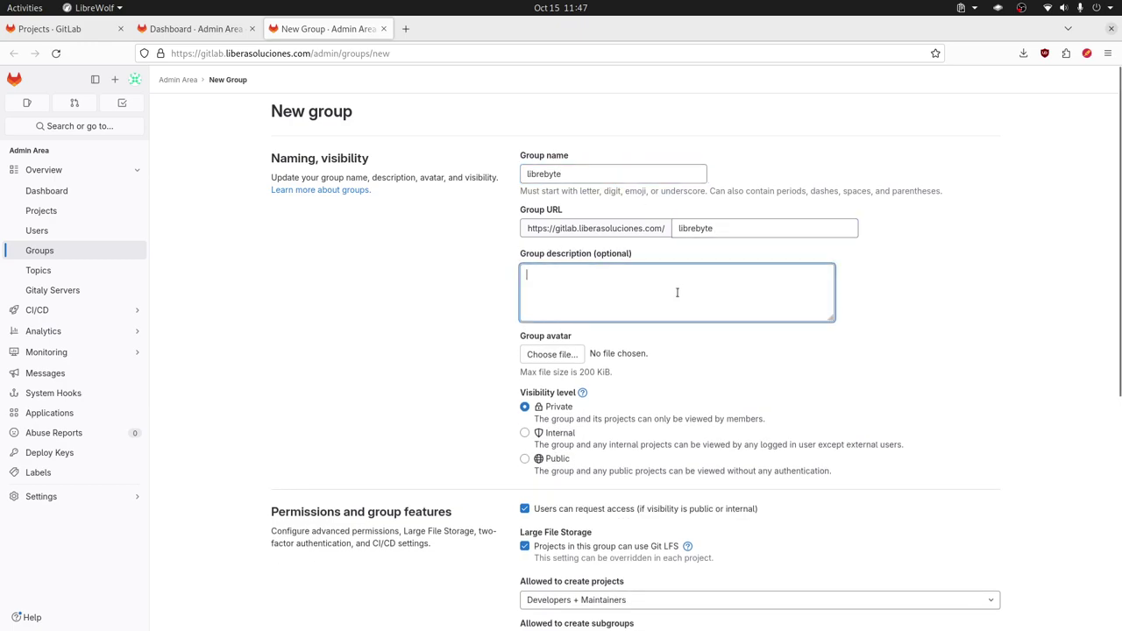
pyautogui.click(703, 228)
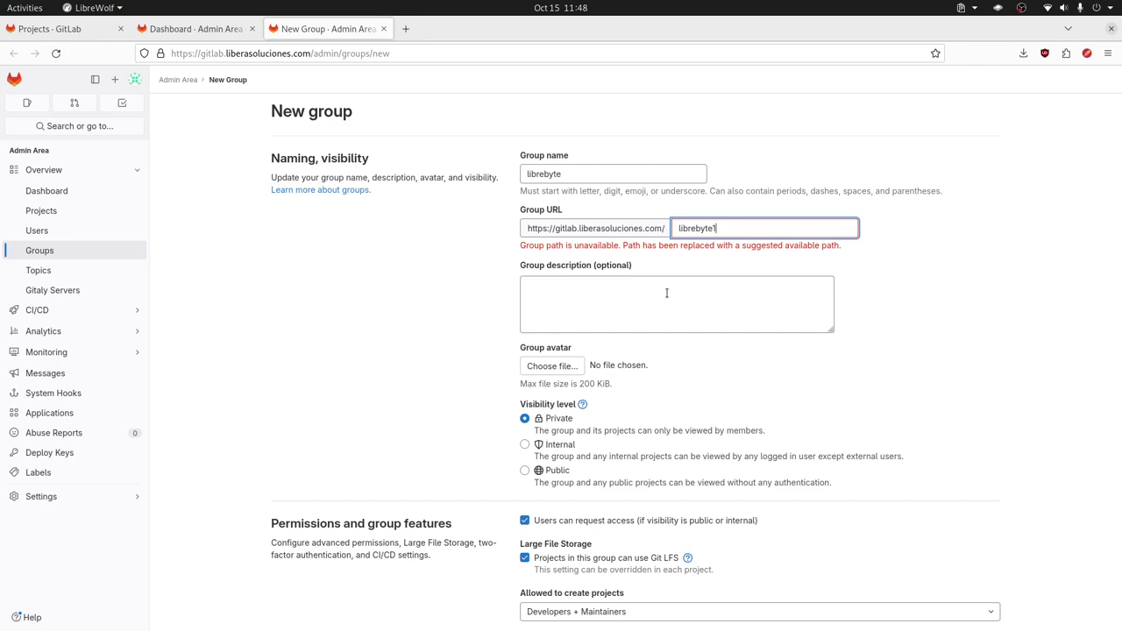
# Step: Extend the name to librebyte-grupo, then clear the suggested librebyte1 path and the name
pyautogui.click(629, 175)
pyautogui.write('-grupo')
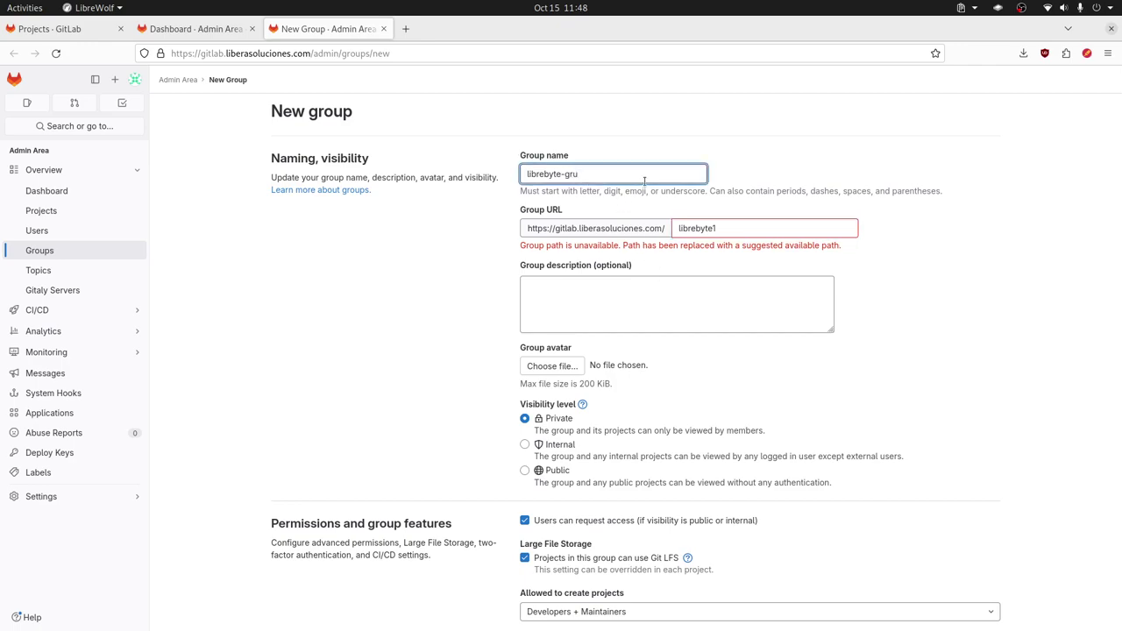
pyautogui.press('Tab')
pyautogui.press('Tab')
pyautogui.hotkey('shift', 'Tab')
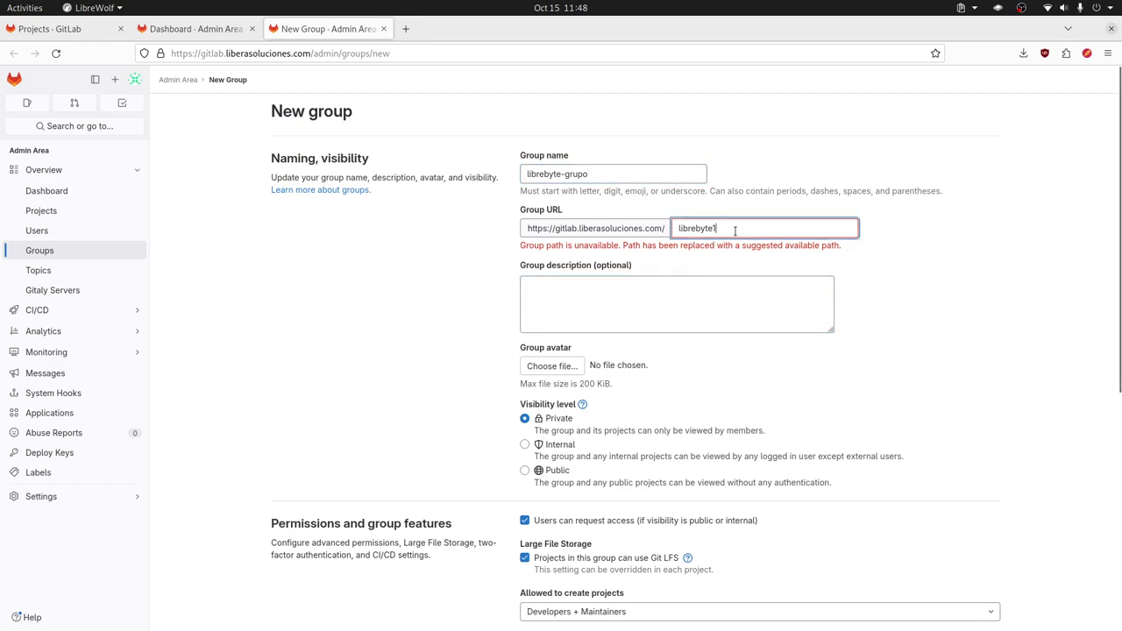
pyautogui.press('BackSpace')
pyautogui.press('Tab')
pyautogui.hotkey('shift', 'Tab')
pyautogui.hotkey('shift', 'Tab')
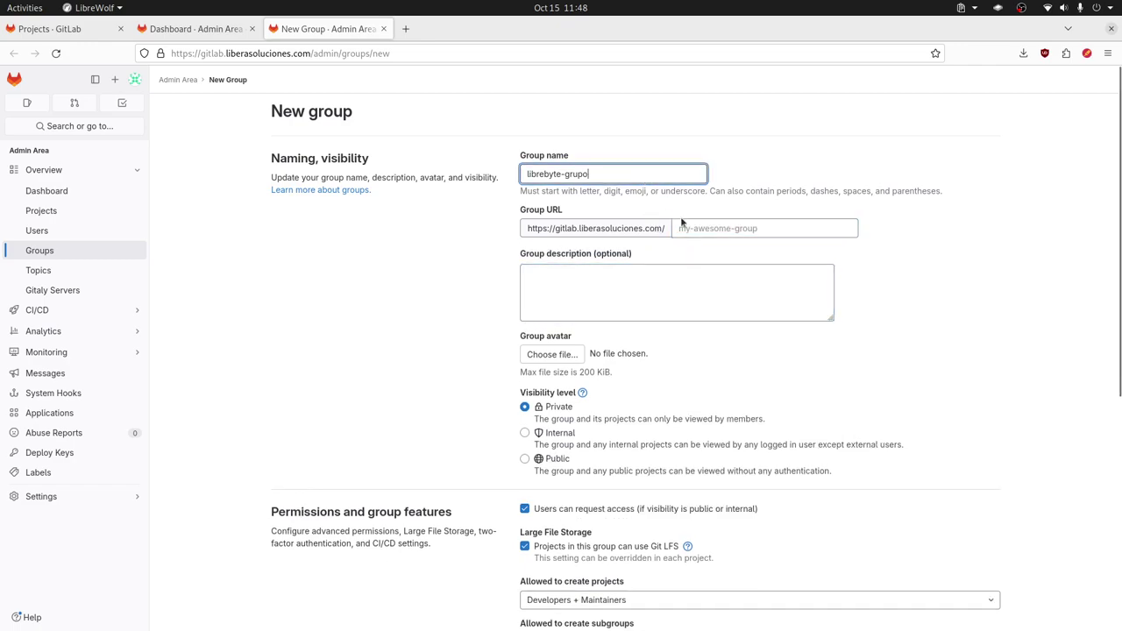
pyautogui.press('Tab')
pyautogui.hotkey('shift', 'Tab')
pyautogui.press('BackSpace')
# Step: Retype the group name librebyte-grupo and paste it as the available URL path
pyautogui.write('librebyte-grup')
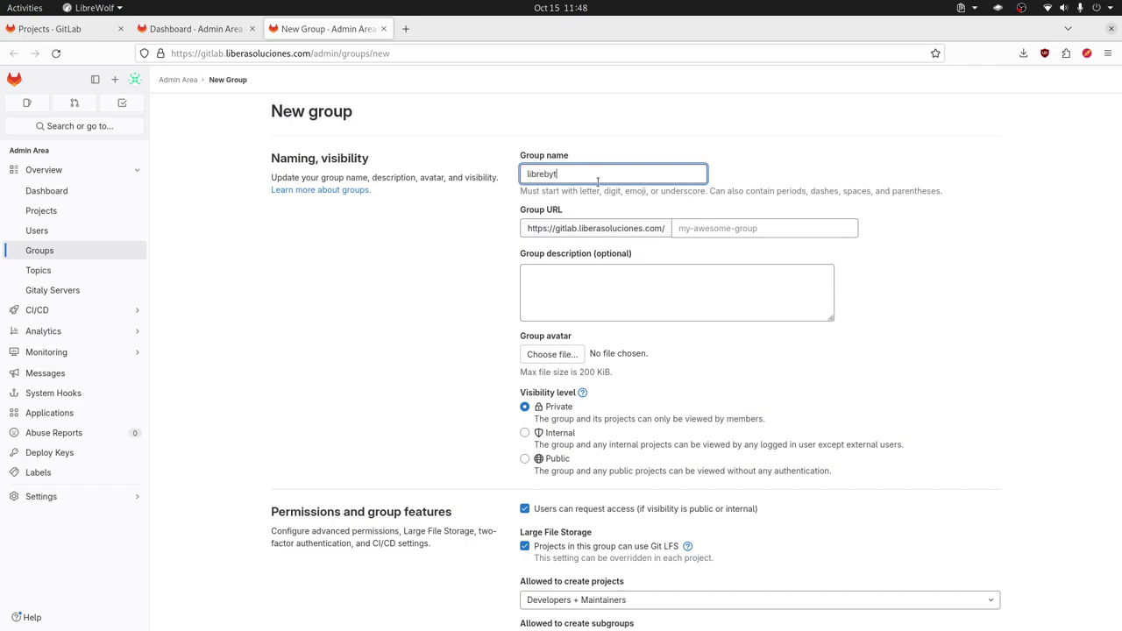
pyautogui.press('Tab')
pyautogui.click(692, 305)
pyautogui.tripleClick(608, 175)
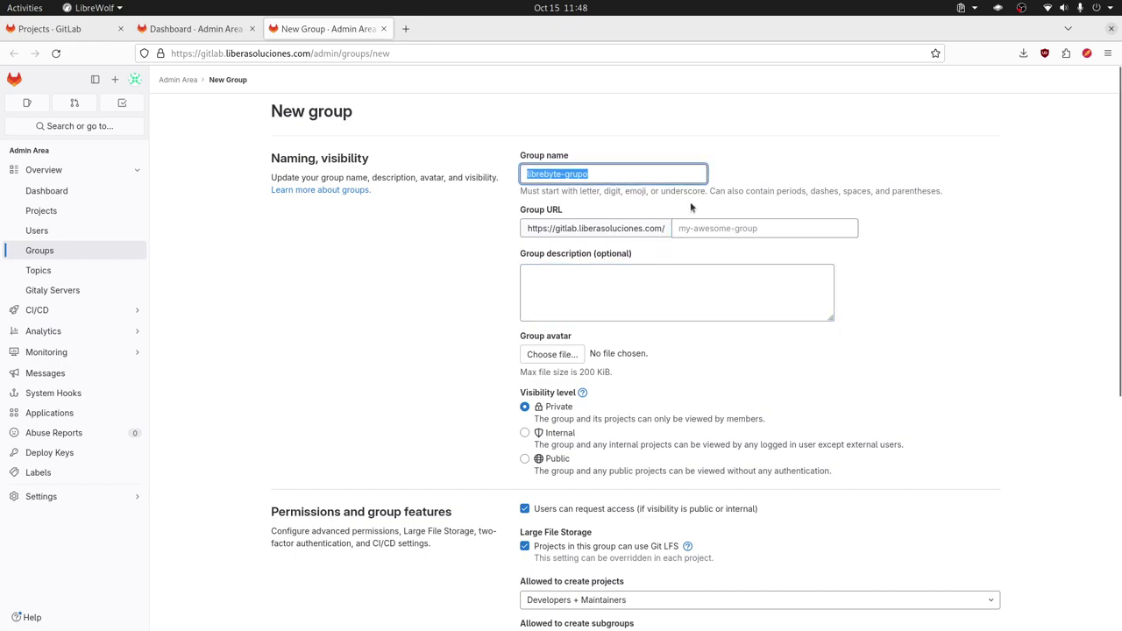
pyautogui.hotkey('ctrl', 'c')
pyautogui.press('Tab')
pyautogui.hotkey('ctrl', 'v')
pyautogui.click(613, 276)
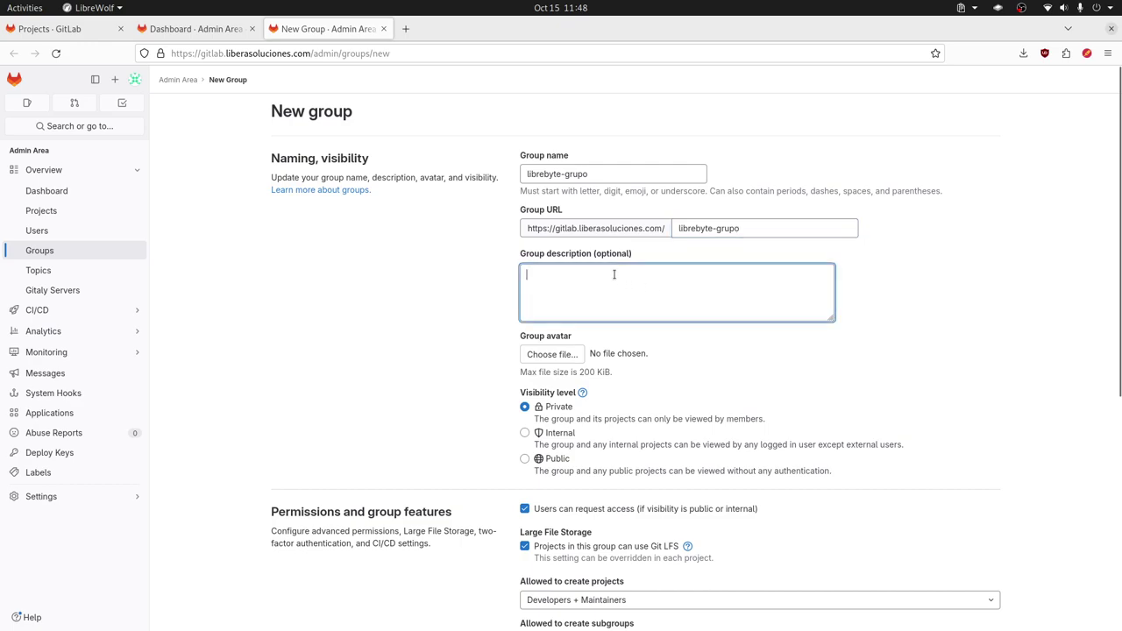
pyautogui.click(750, 234)
pyautogui.click(650, 292)
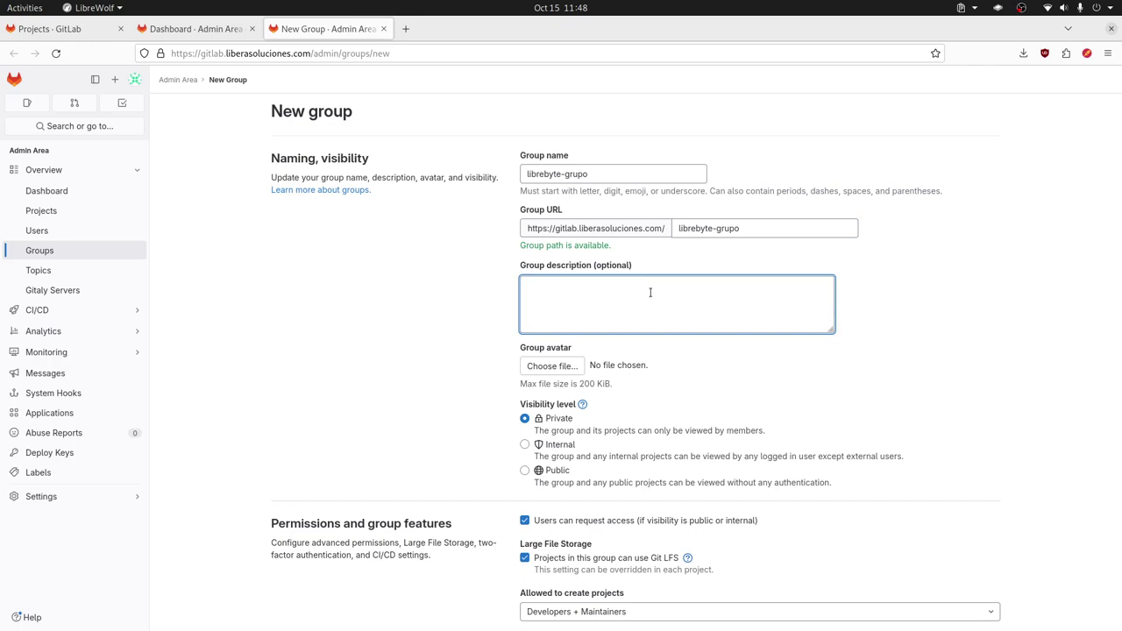
# Step: Create the private group librebyte-grupo and open its Group members page
pyautogui.scroll(-3, 653, 302)
pyautogui.scroll(-2, 647, 424)
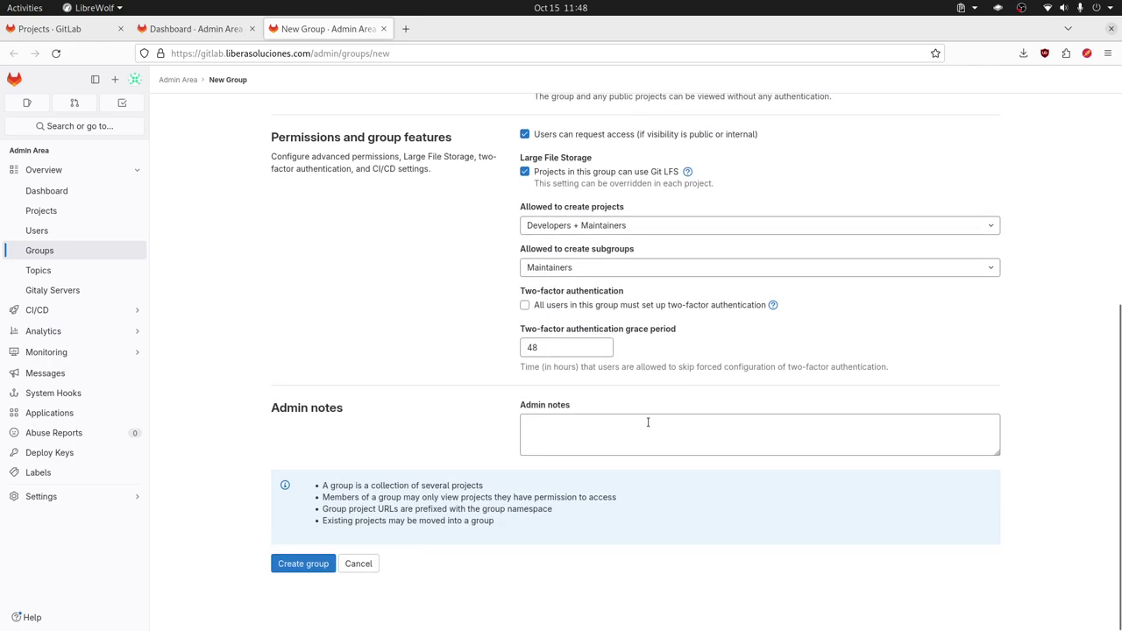
pyautogui.scroll(5, 561, 452)
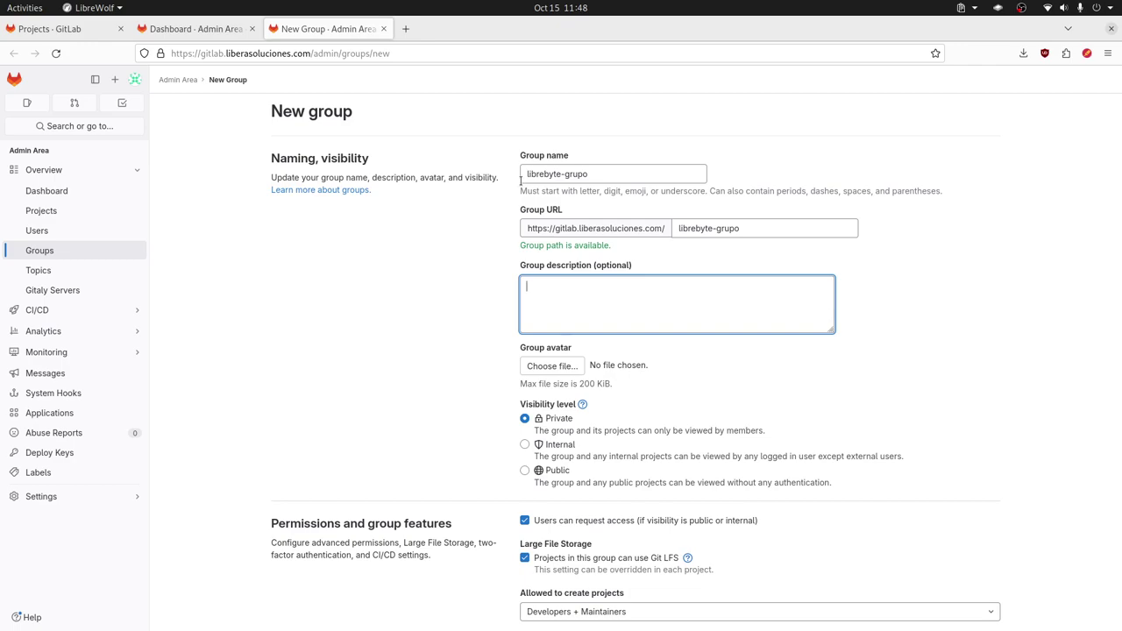
pyautogui.scroll(-5, 326, 577)
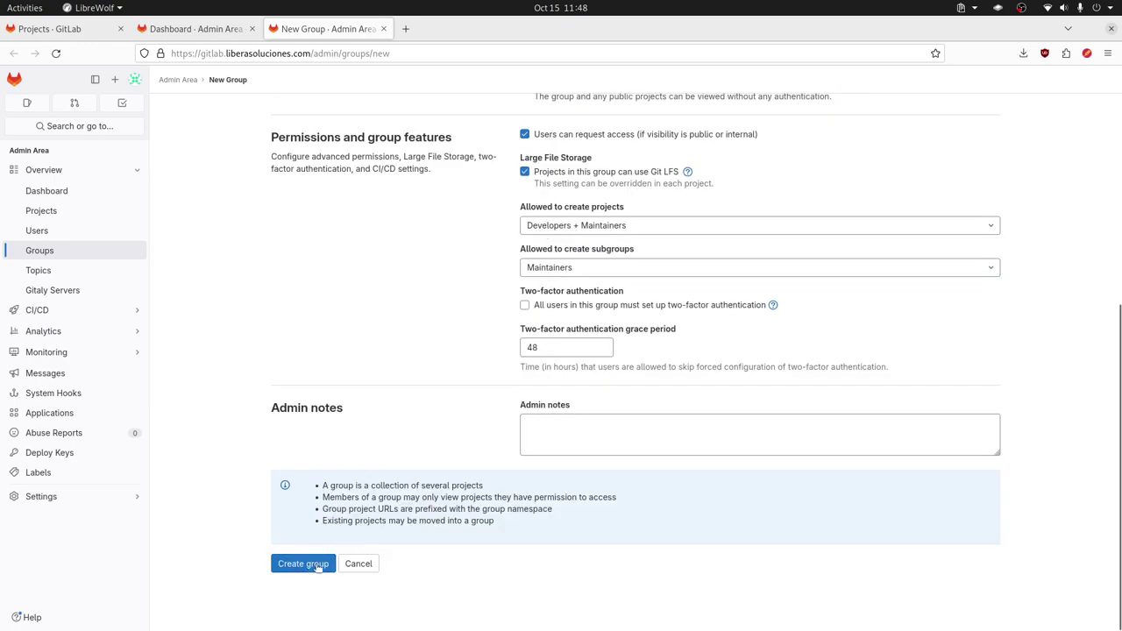
pyautogui.click(303, 564)
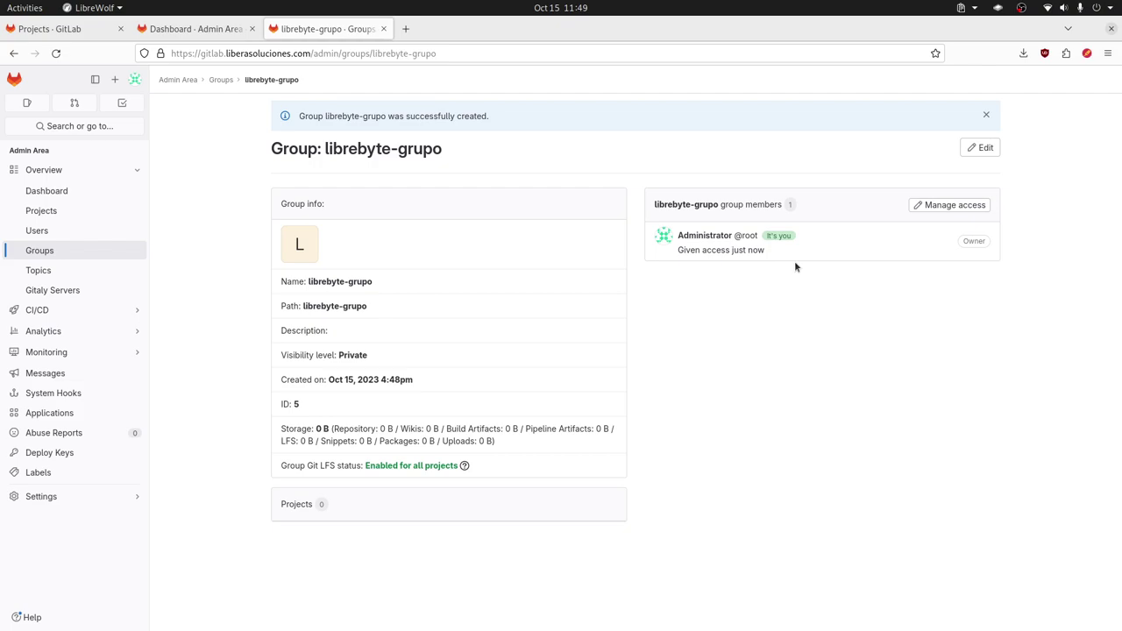
pyautogui.click(946, 208)
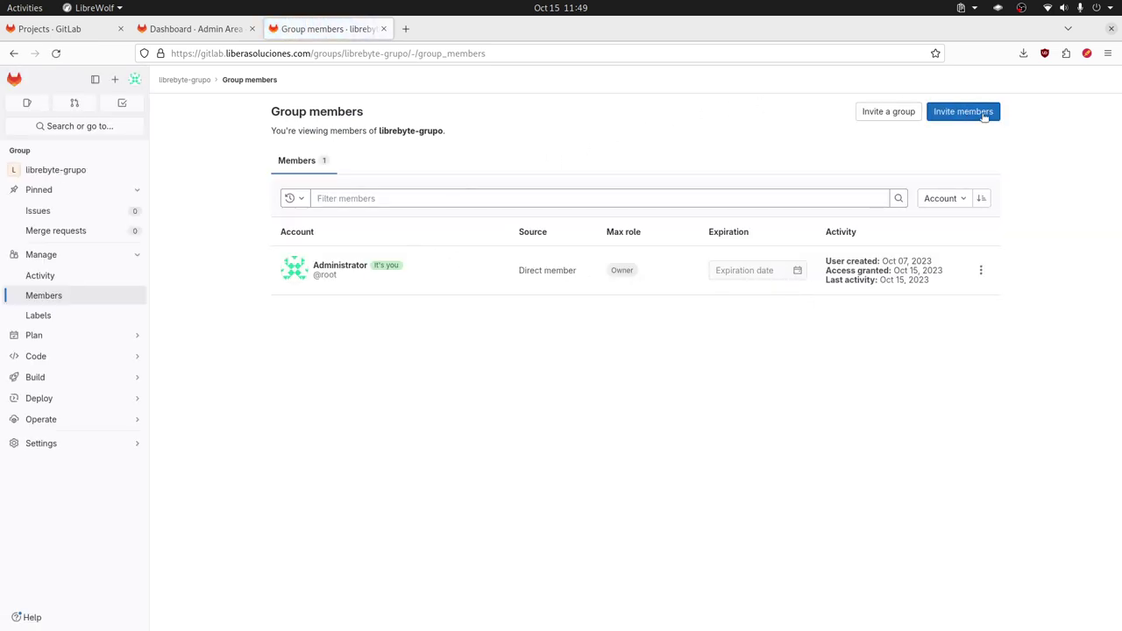
# Step: Invite LibreByte to librebyte-grupo with the Owner role, then return to the Admin dashboard
pyautogui.click(977, 114)
pyautogui.write('libre')
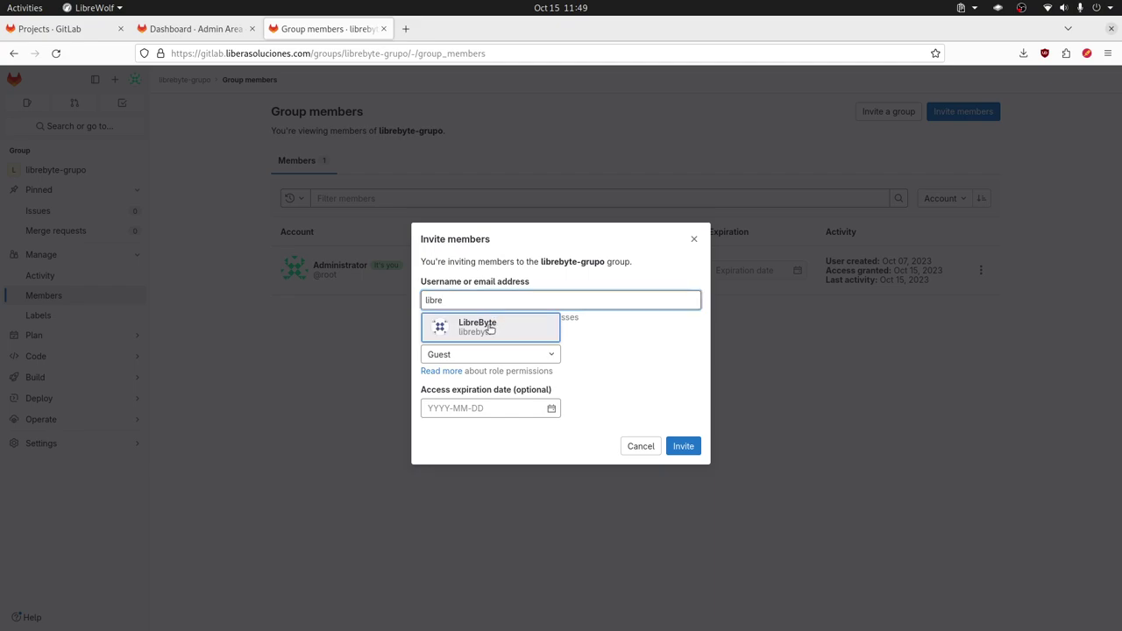
pyautogui.click(514, 323)
pyautogui.click(489, 357)
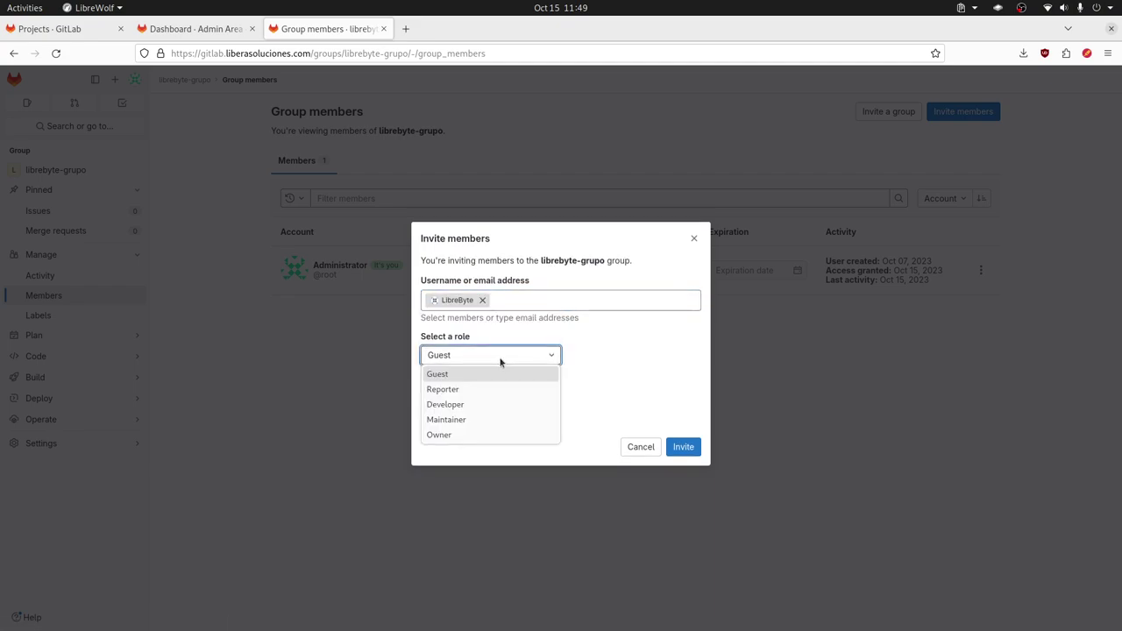
pyautogui.click(449, 436)
pyautogui.click(682, 447)
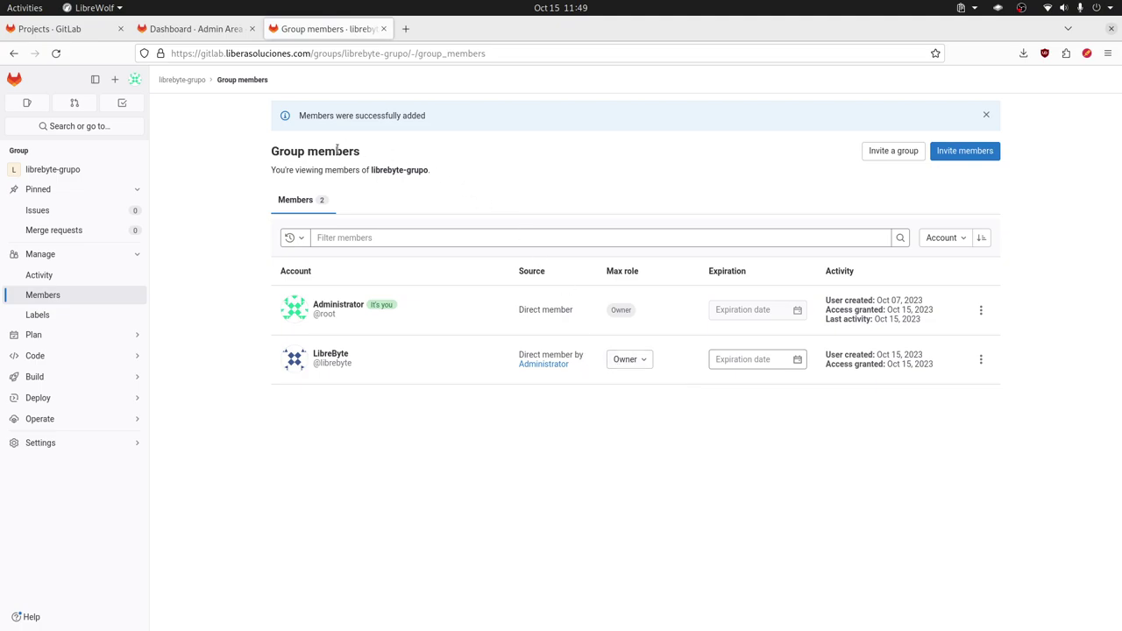
pyautogui.click(215, 32)
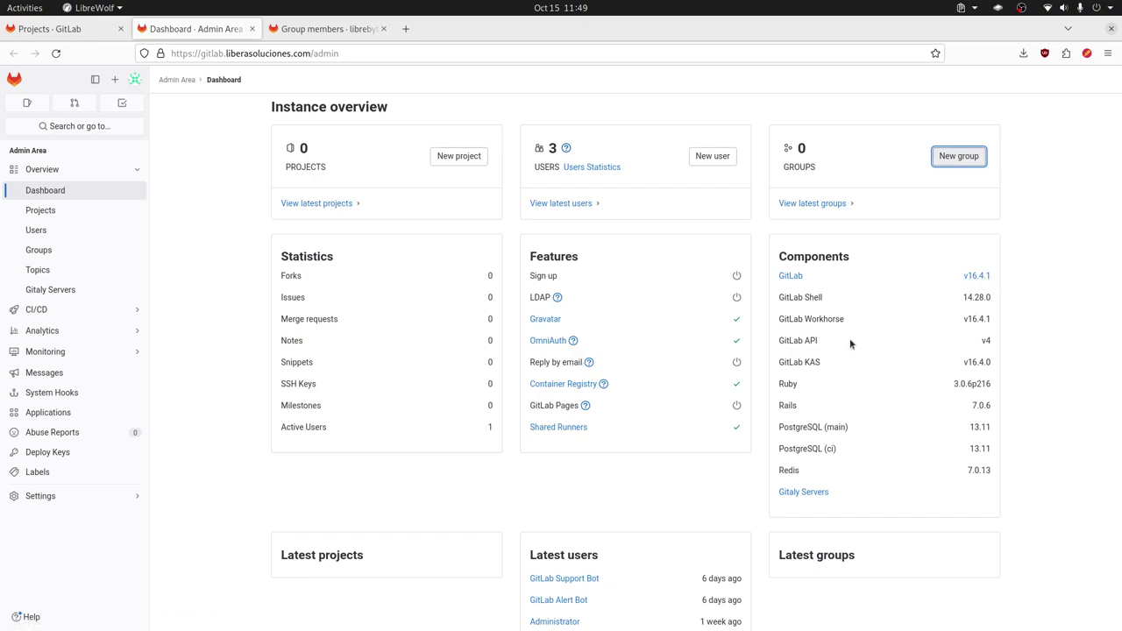
# Step: Open the Admin Area Projects list, which shows no projects on the instance
pyautogui.scroll(-2, 849, 343)
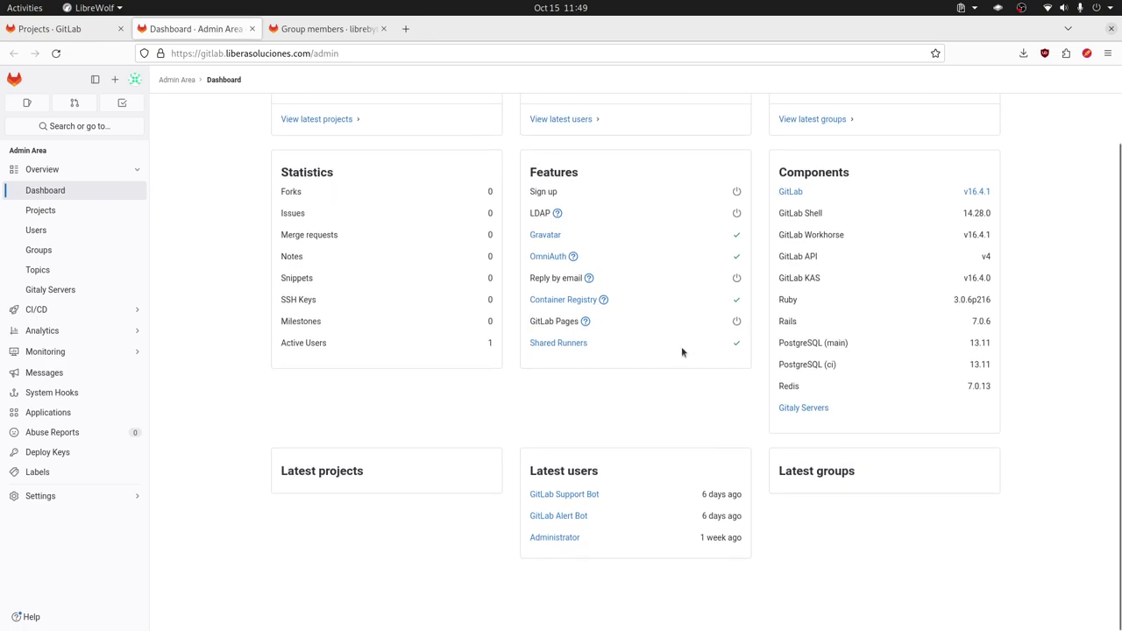
pyautogui.scroll(2, 579, 282)
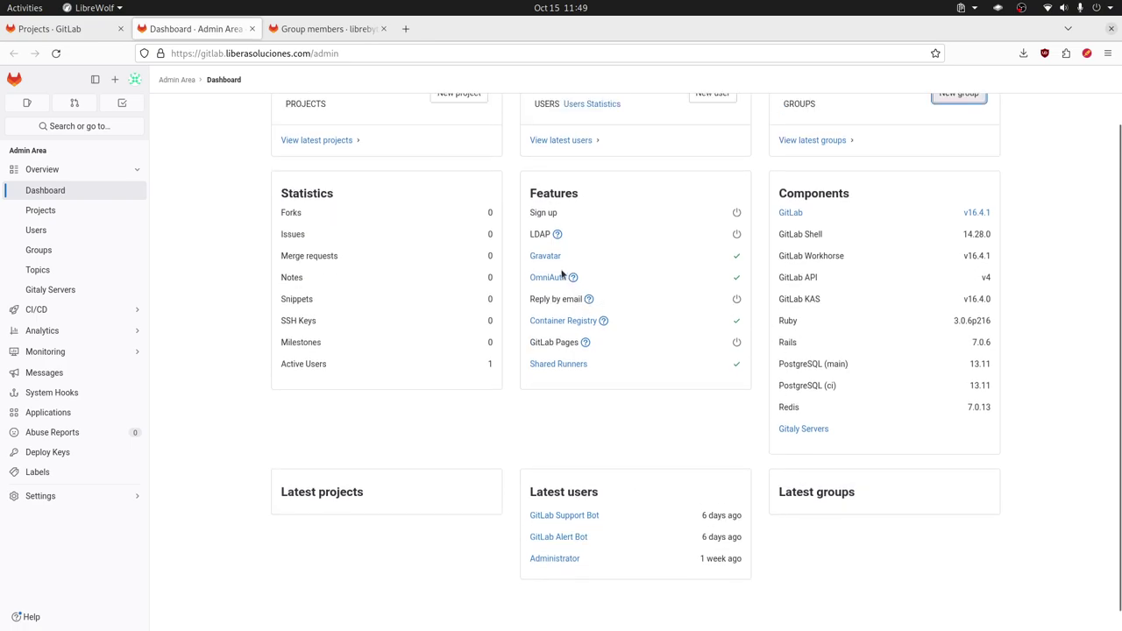
pyautogui.click(74, 217)
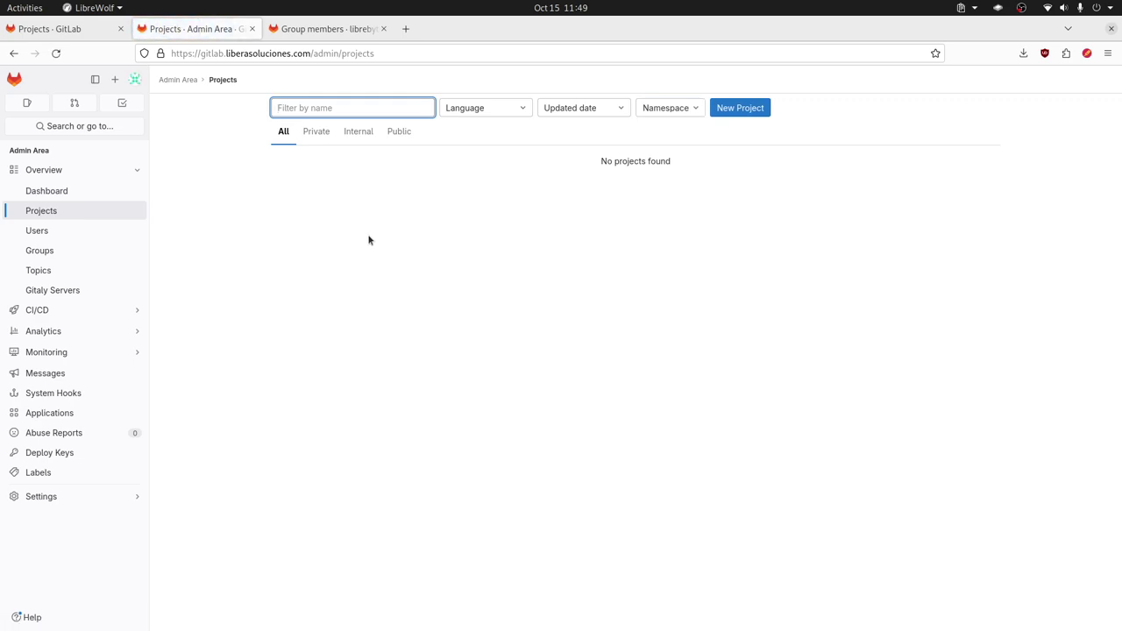
# Step: Start a blank project, inspect its namespace dropdown, then cancel it to return to Groups
pyautogui.click(740, 108)
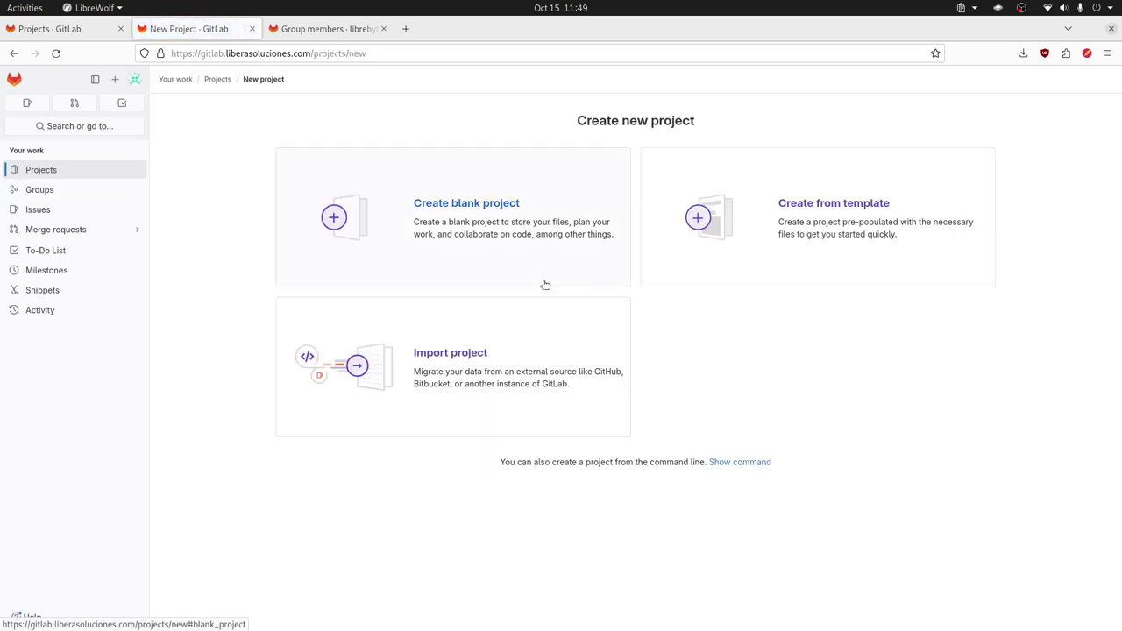
pyautogui.click(472, 212)
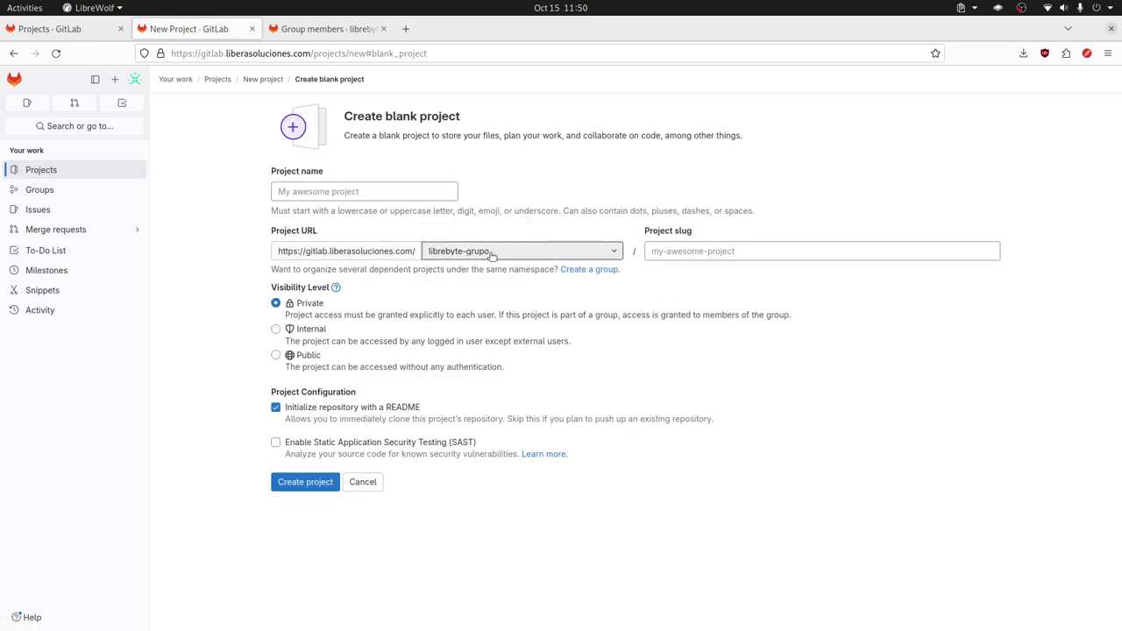
pyautogui.click(492, 252)
pyautogui.click(492, 252)
pyautogui.click(492, 252)
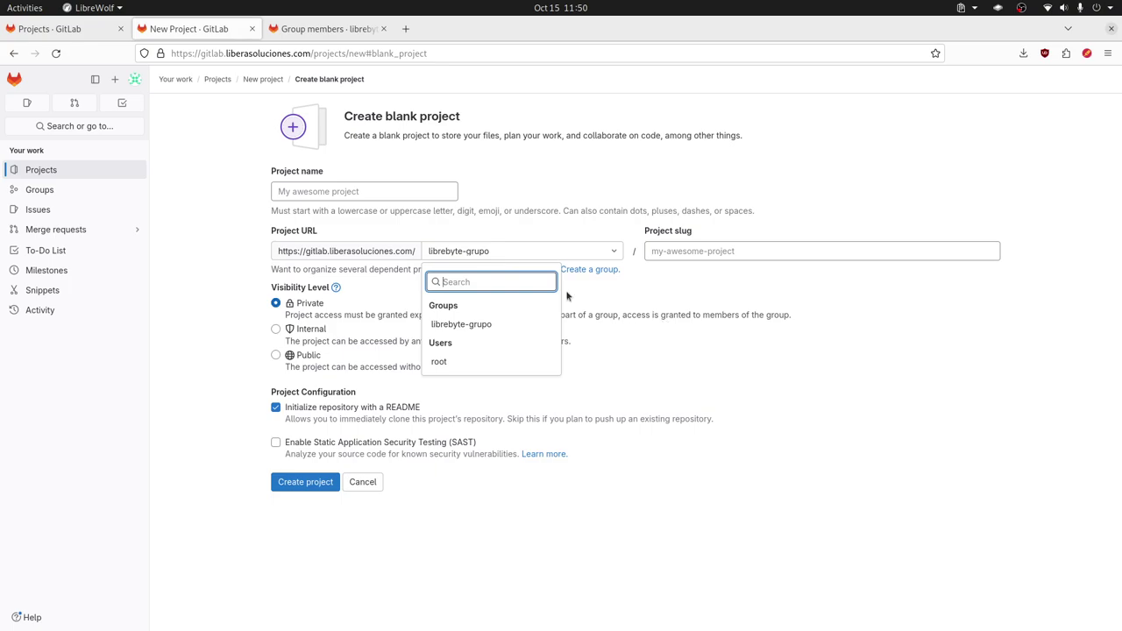
pyautogui.click(494, 254)
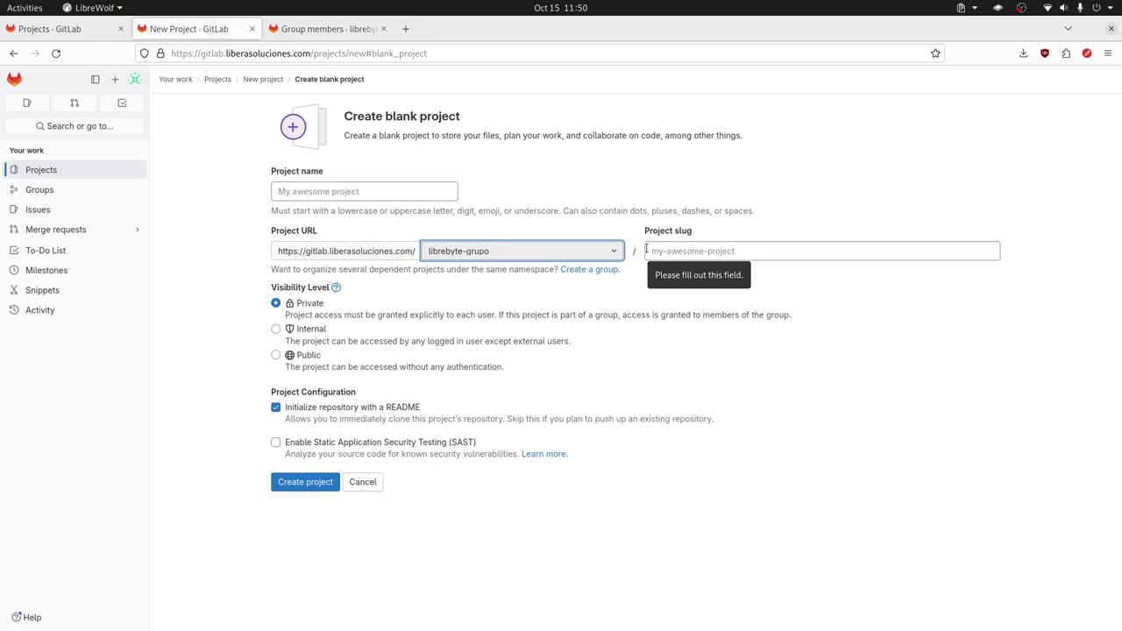
pyautogui.click(533, 252)
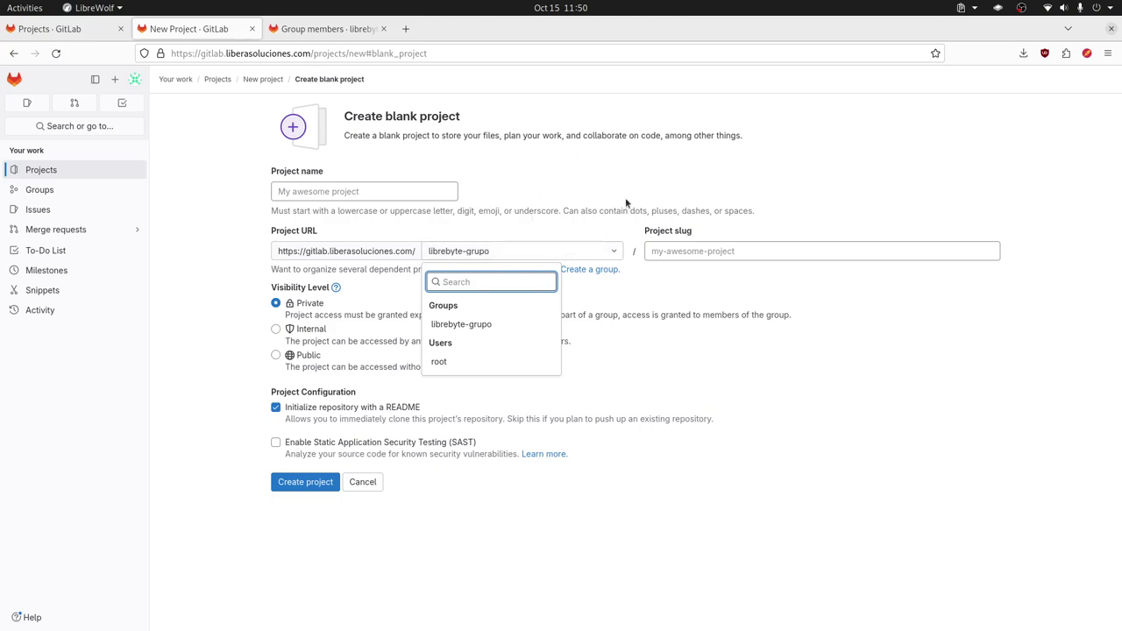
pyautogui.click(712, 373)
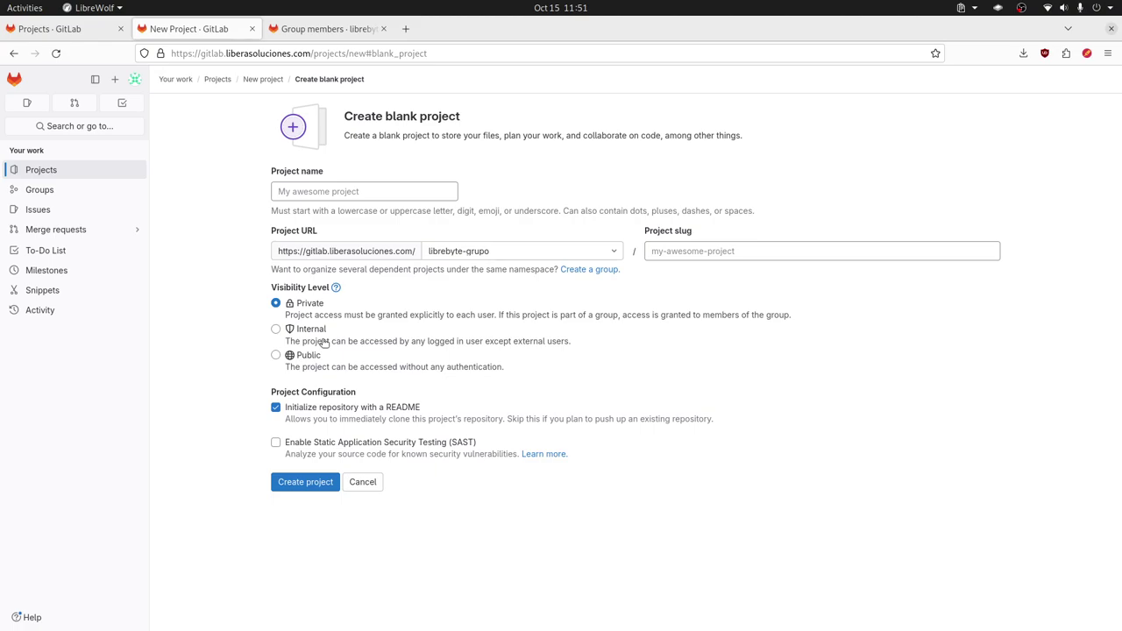
pyautogui.click(363, 482)
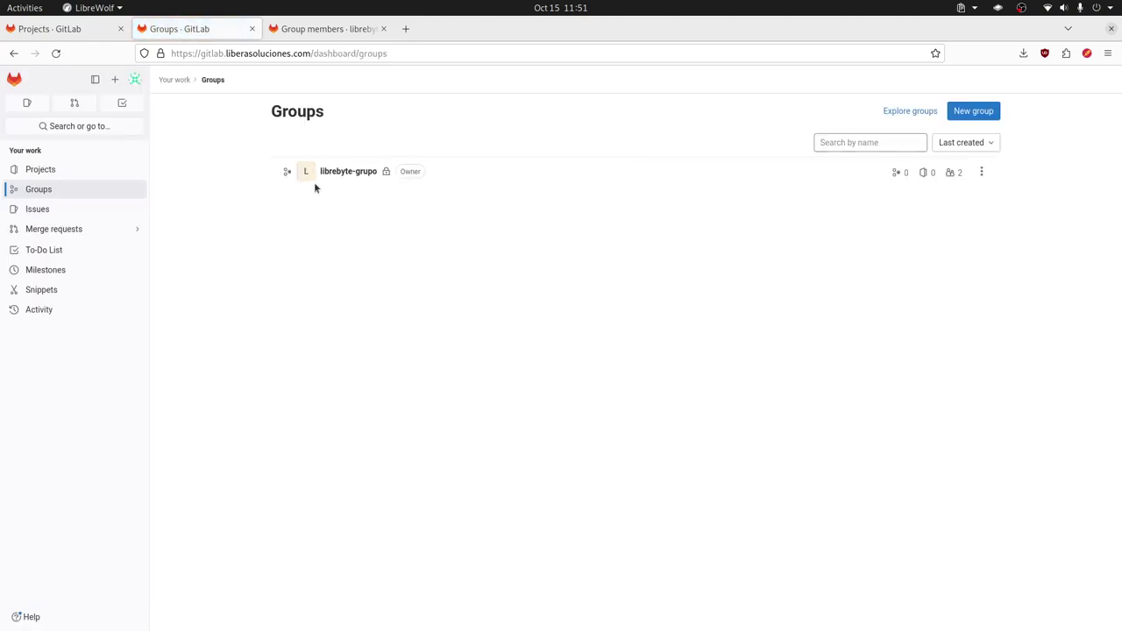
# Step: Switch tabs, then go back three pages to the Admin Area Projects list
pyautogui.click(79, 29)
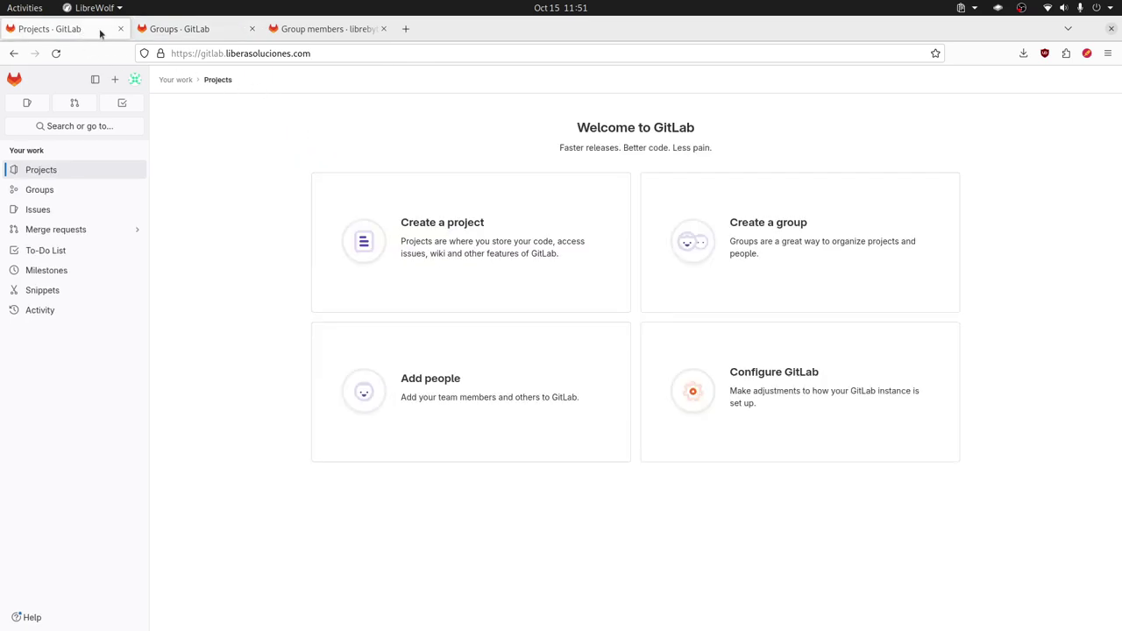
pyautogui.click(187, 32)
pyautogui.hotkey('alt', 'Left')
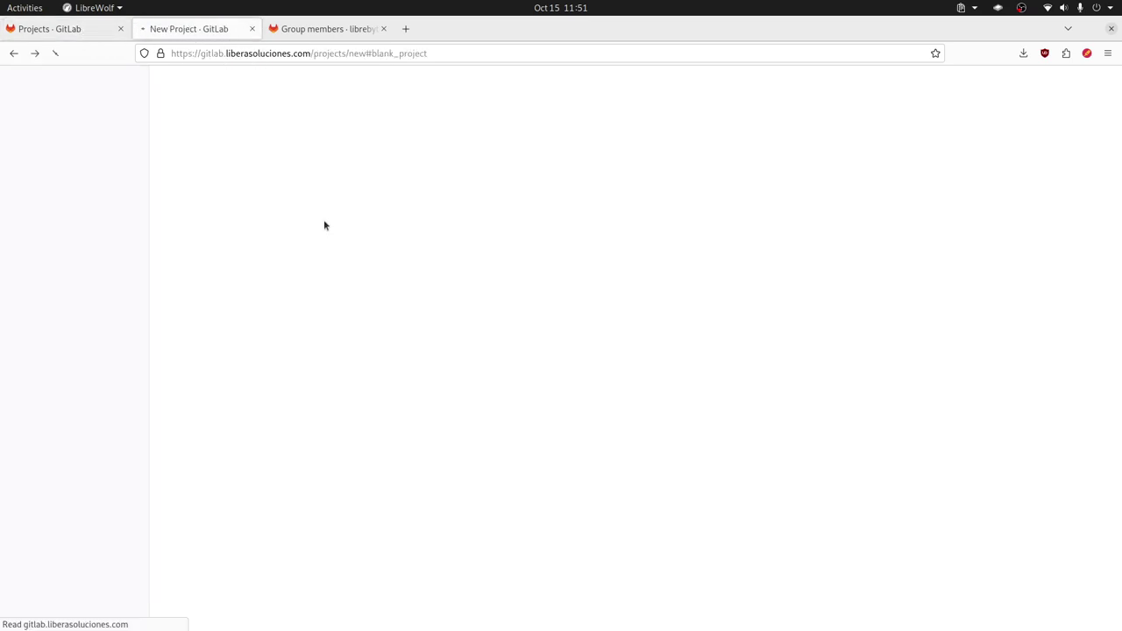
pyautogui.hotkey('alt', 'Left')
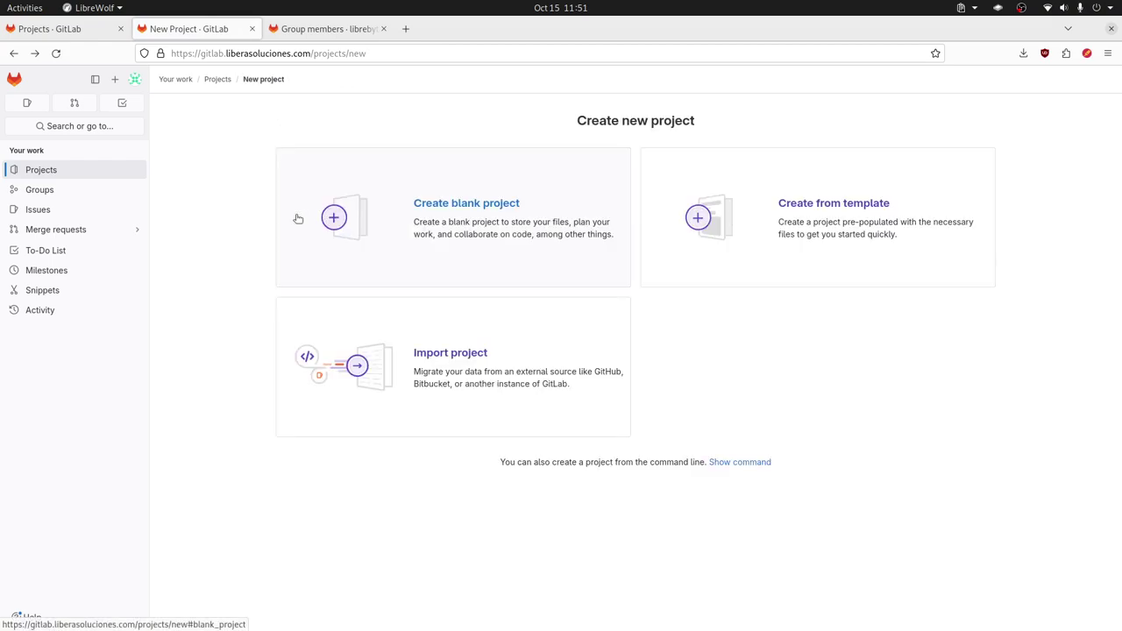
pyautogui.hotkey('alt', 'Left')
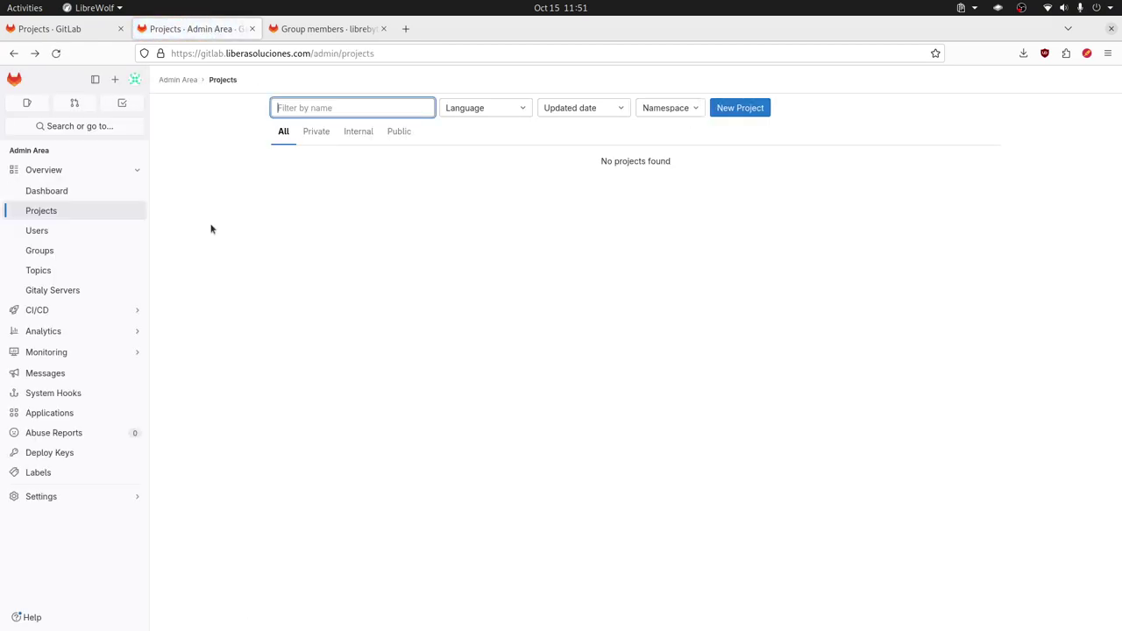
# Step: Browse the Admin Area Users, Groups, Topics and Gitaly Servers pages, then expand CI/CD
pyautogui.click(83, 236)
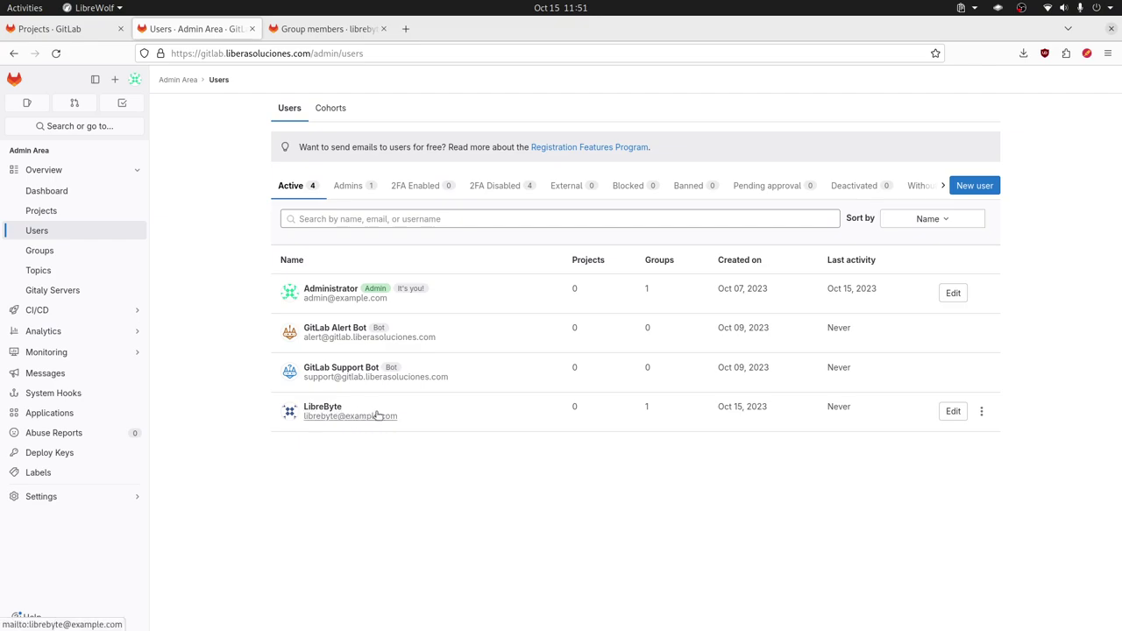
pyautogui.click(95, 251)
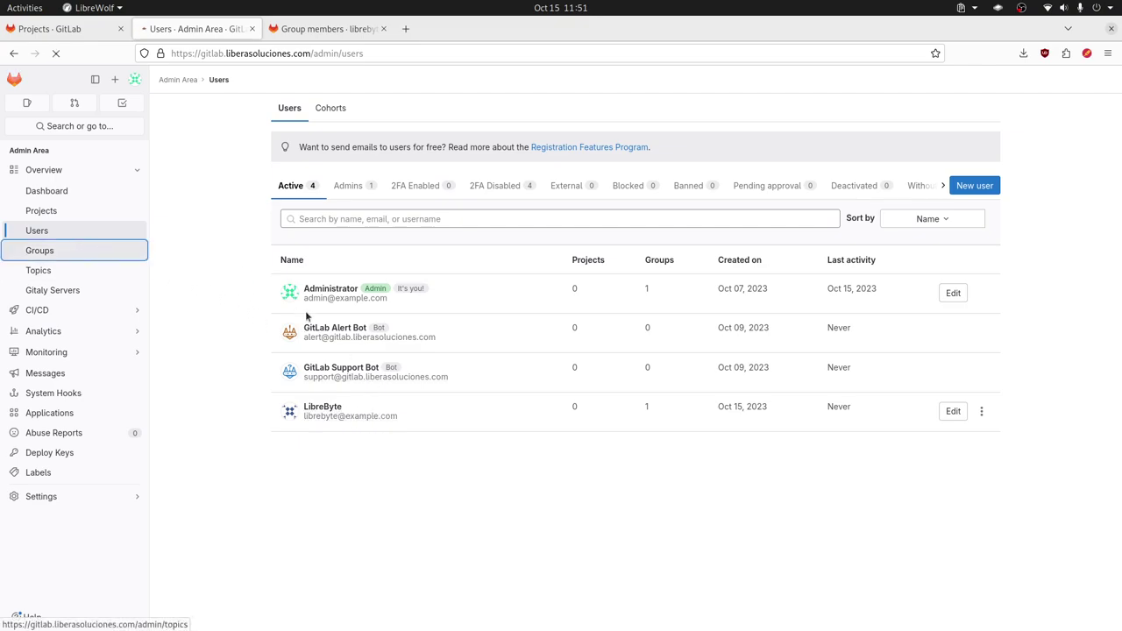
pyautogui.click(73, 272)
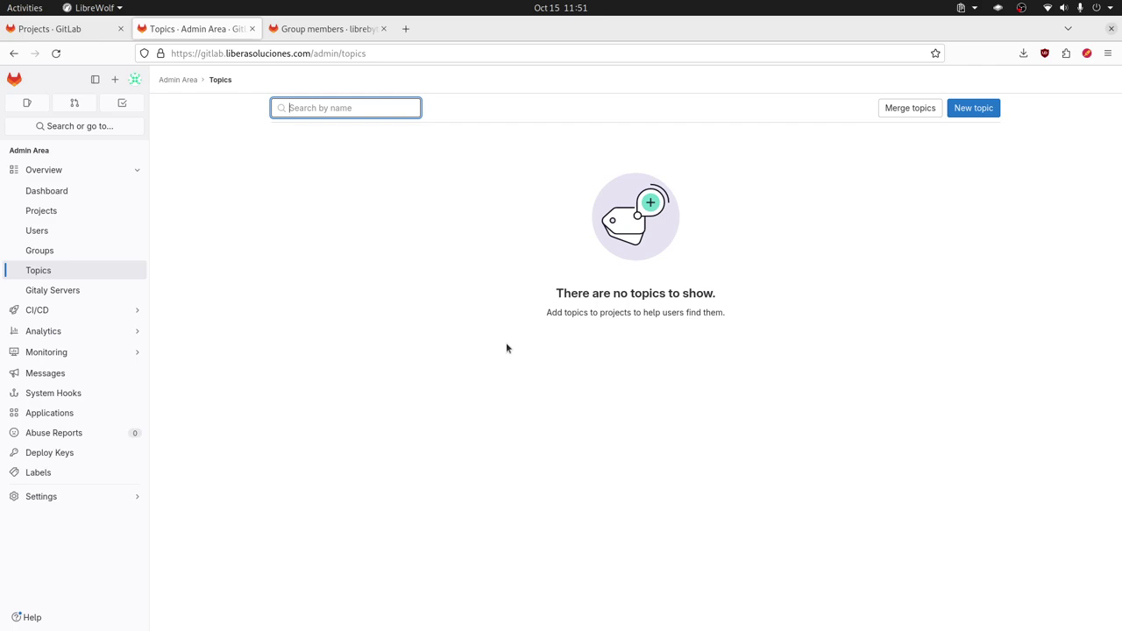
pyautogui.click(141, 290)
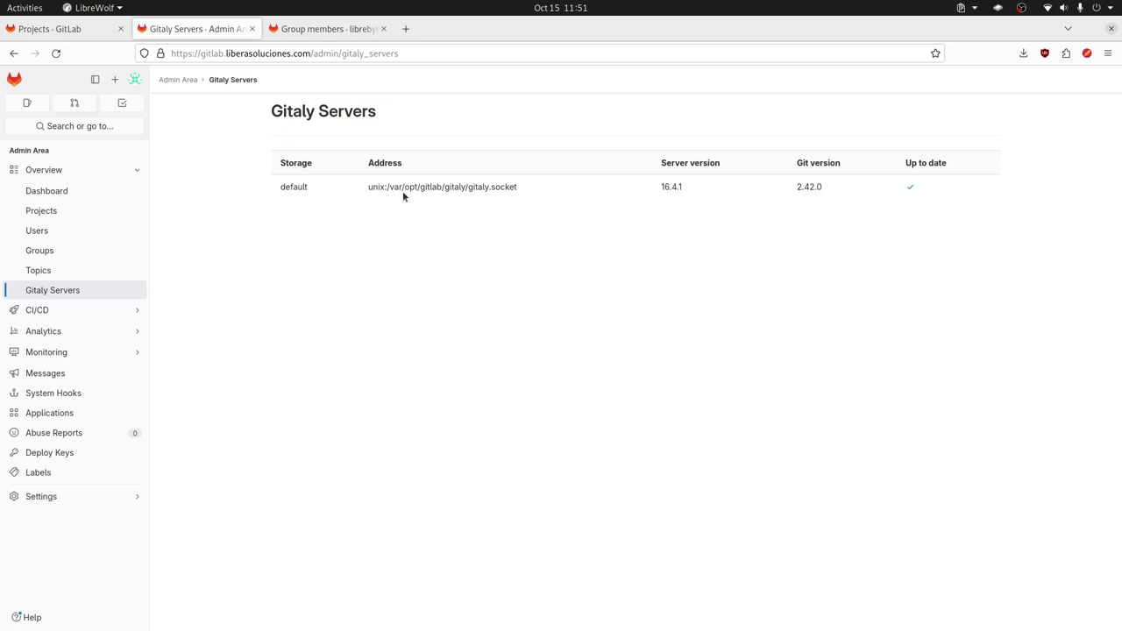
pyautogui.click(125, 318)
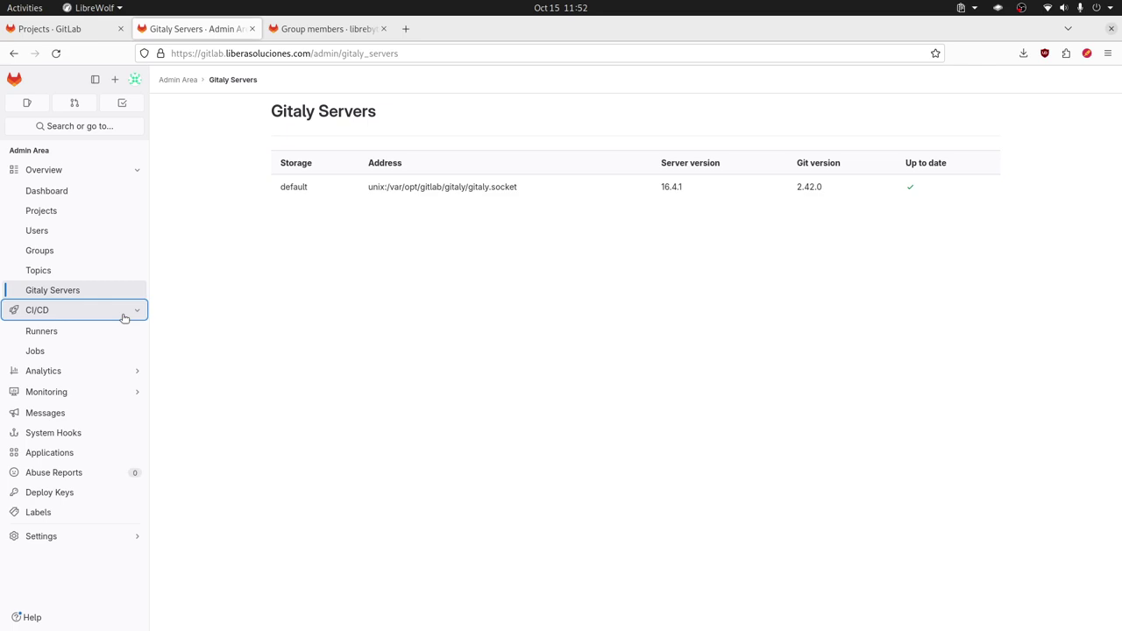
# Step: Check the Runners and Jobs pages, then view Monitoring > System Info in a new tab
pyautogui.click(114, 337)
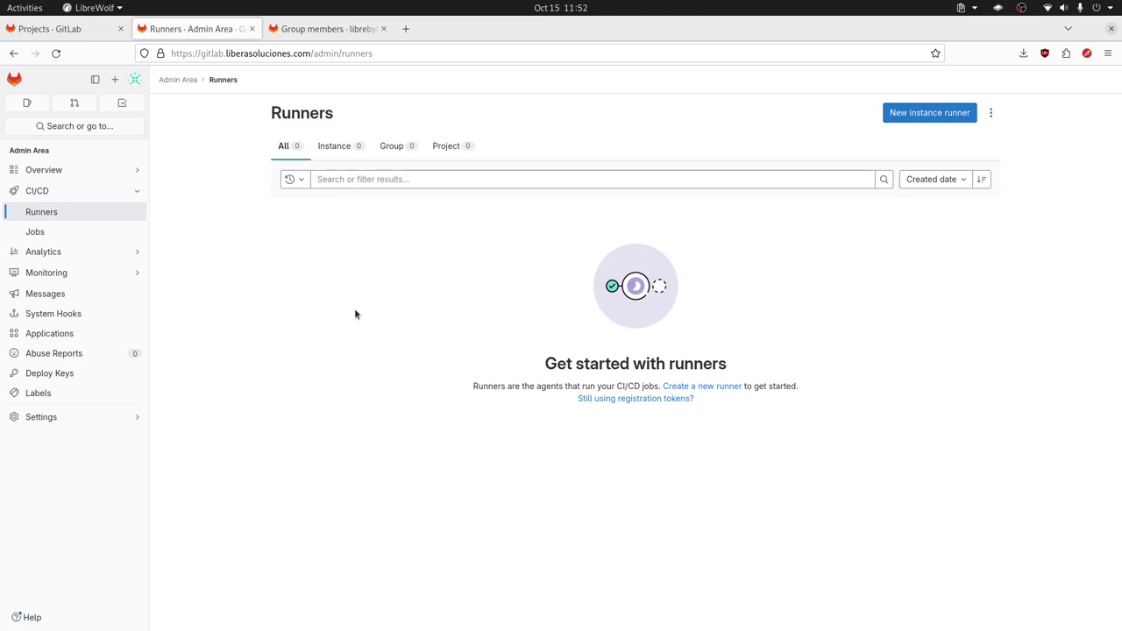
pyautogui.click(75, 230)
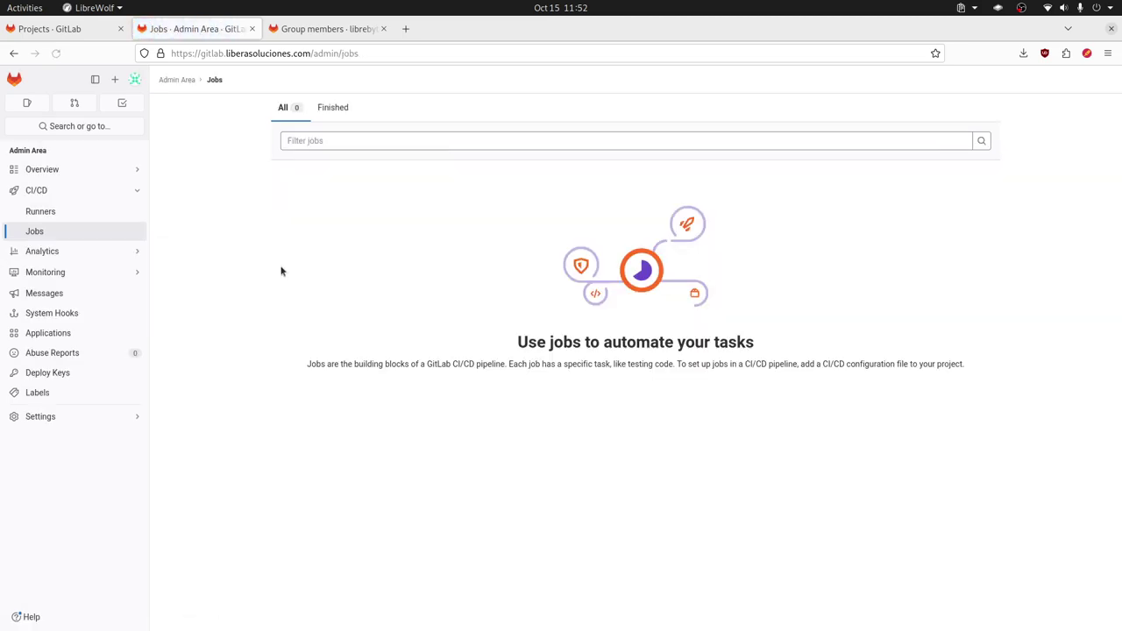
pyautogui.moveTo(83, 253)
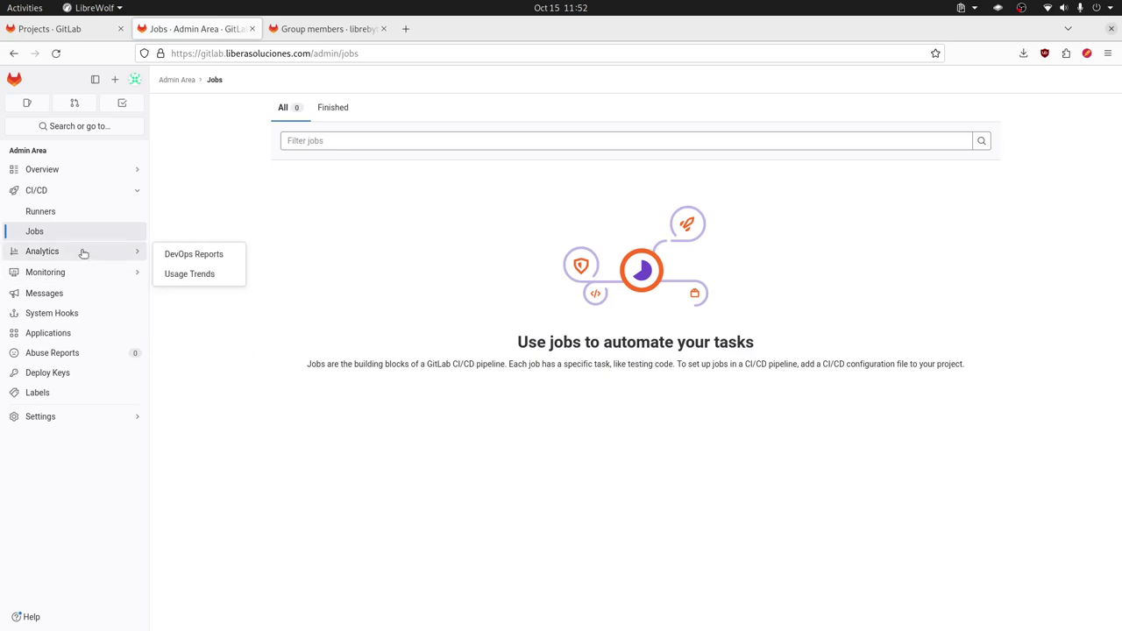
pyautogui.moveTo(75, 283)
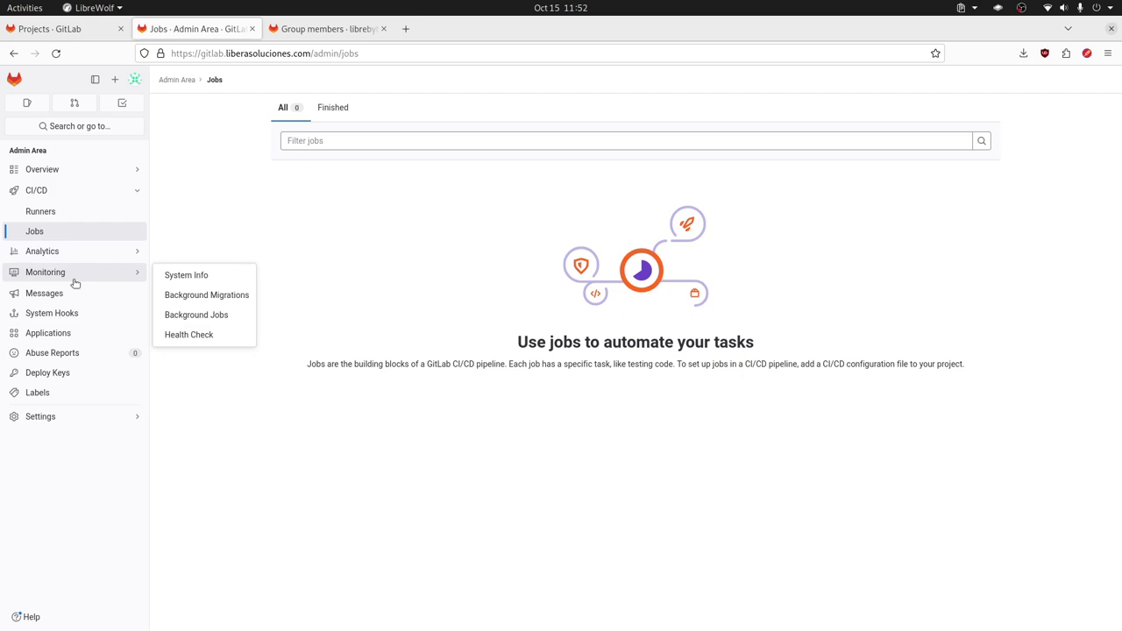
pyautogui.middleClick(187, 274)
pyautogui.click(342, 35)
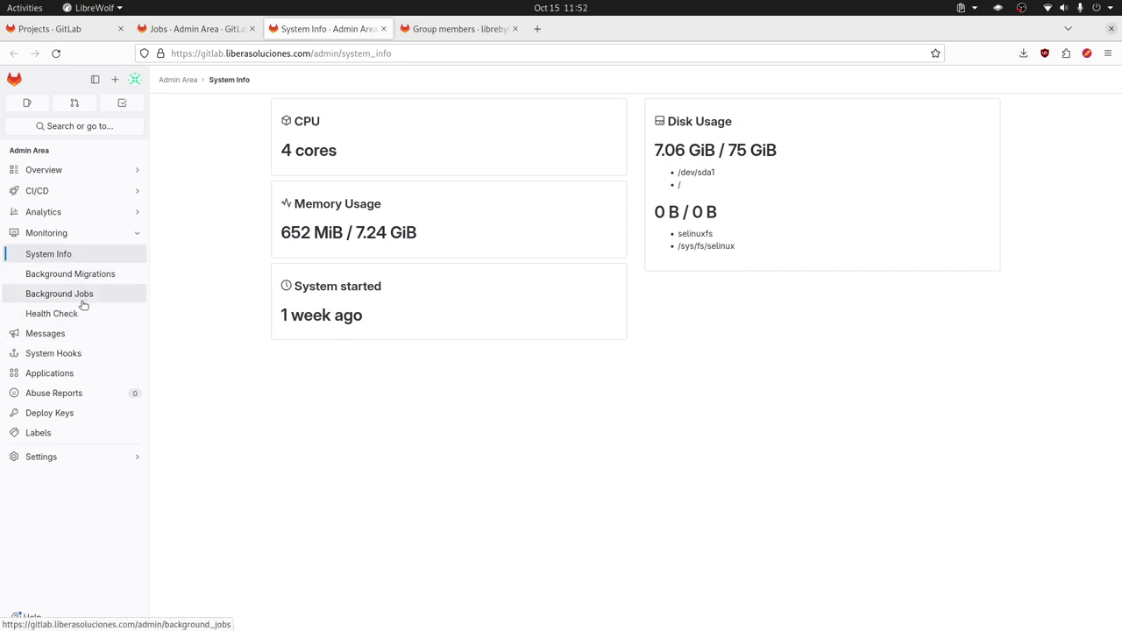
# Step: Visit Broadcast Messages, System Hooks, Applications and Abuse Reports, ending on Deploy Keys
pyautogui.click(90, 334)
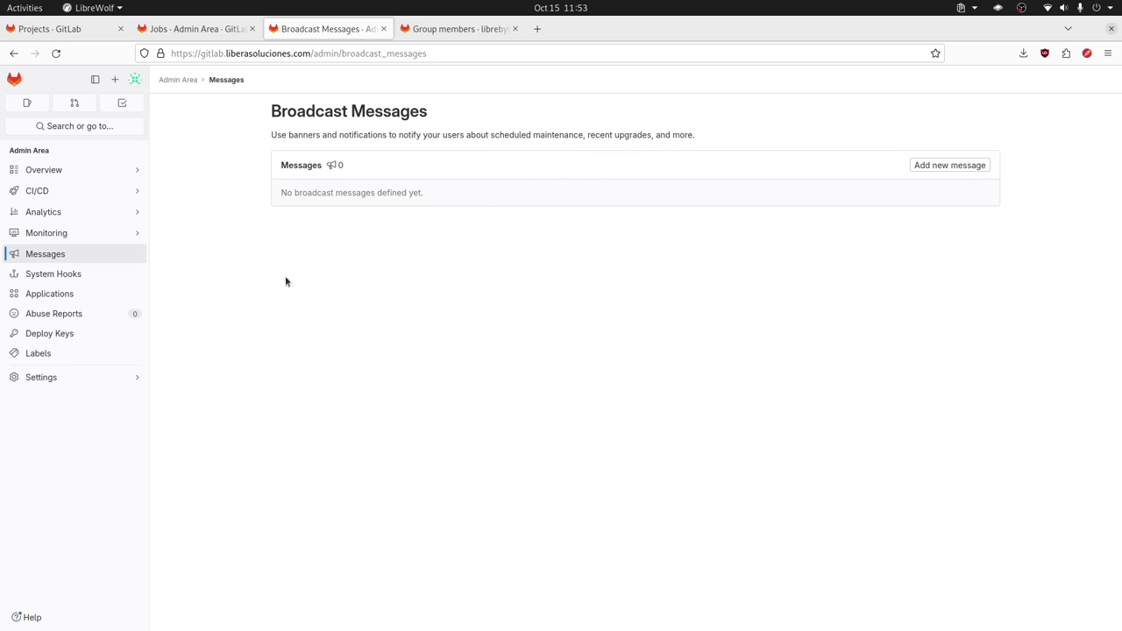
pyautogui.click(88, 277)
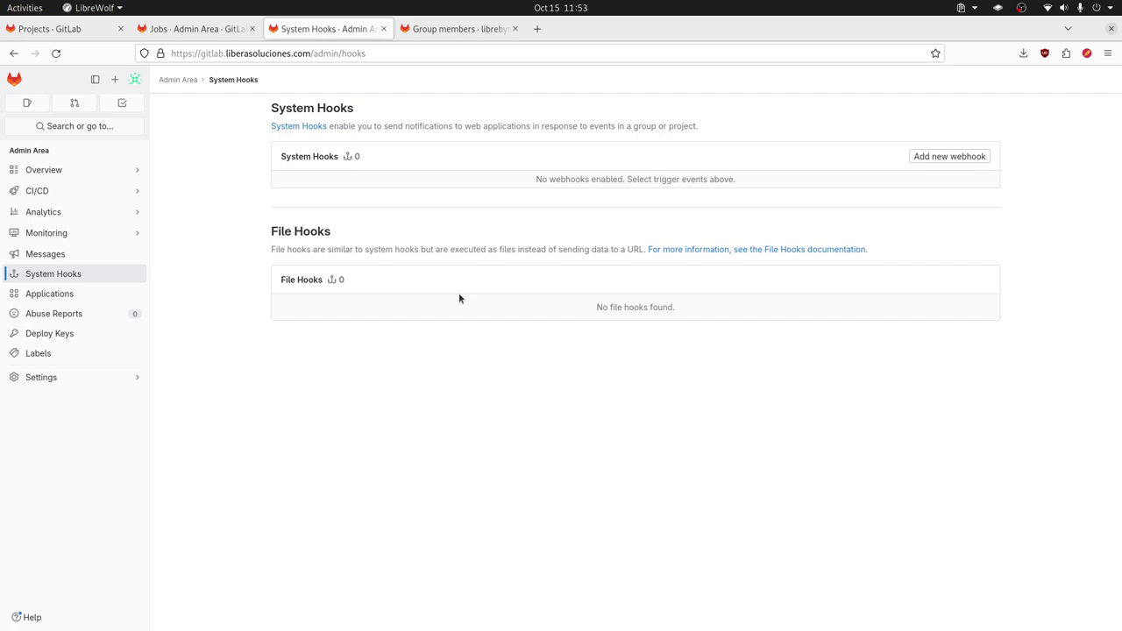
pyautogui.click(50, 294)
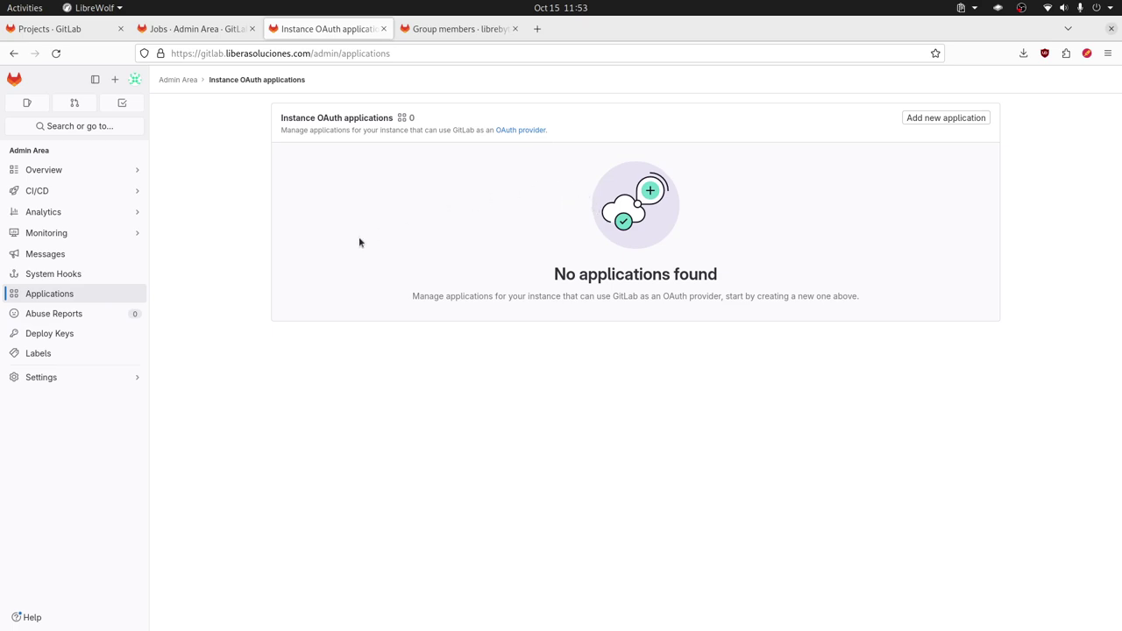
pyautogui.click(54, 313)
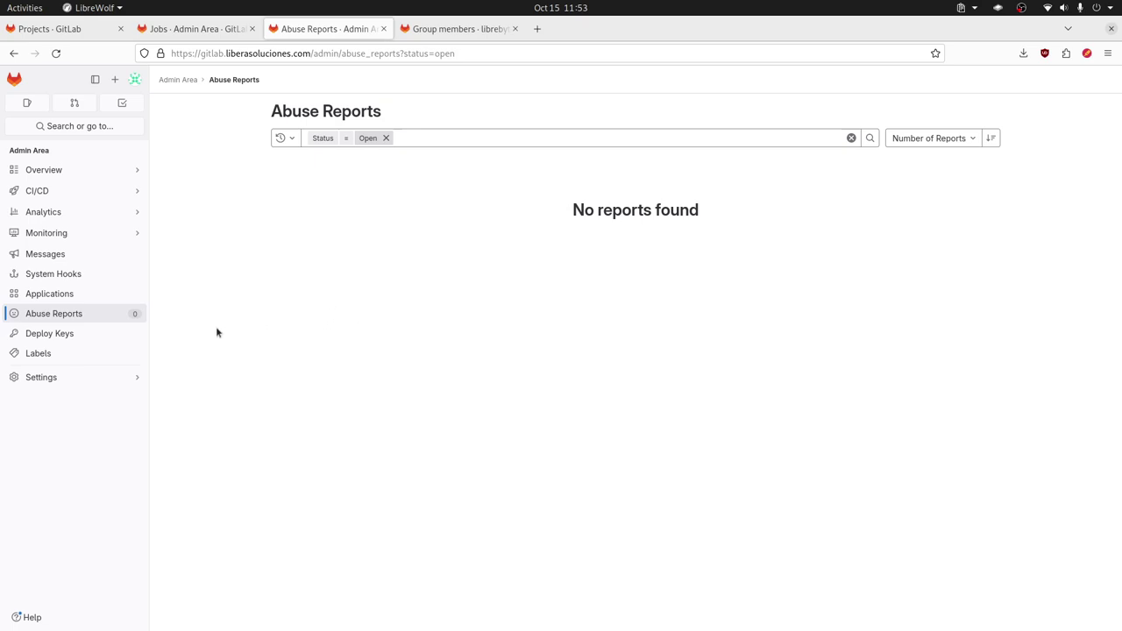
pyautogui.click(106, 335)
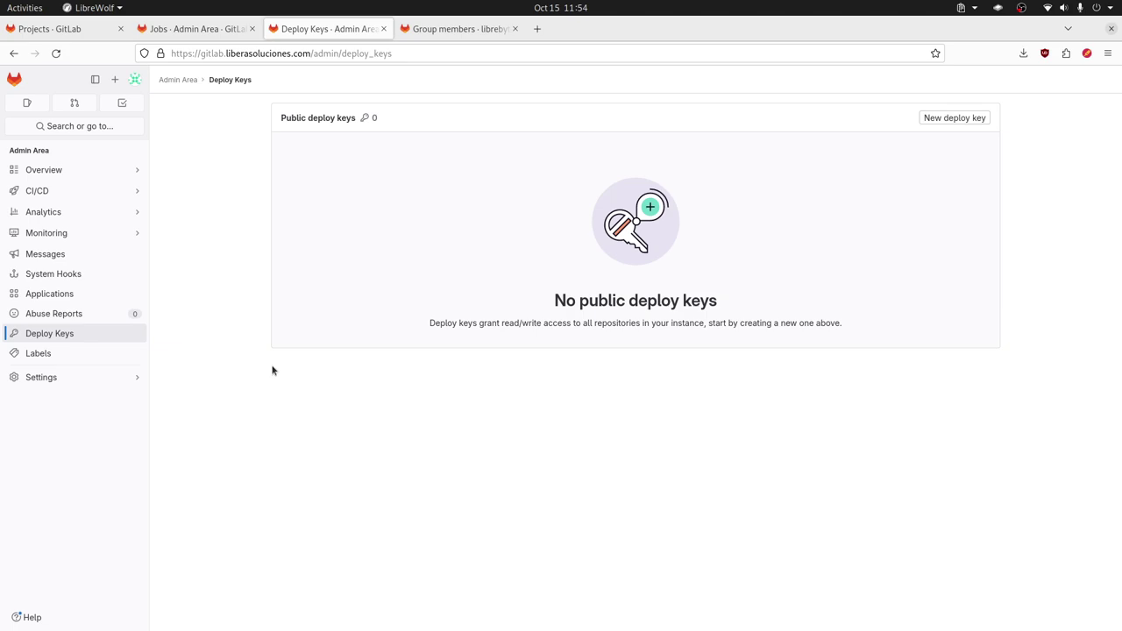
# Step: View the instance project Labels page, then open Settings > General
pyautogui.click(76, 354)
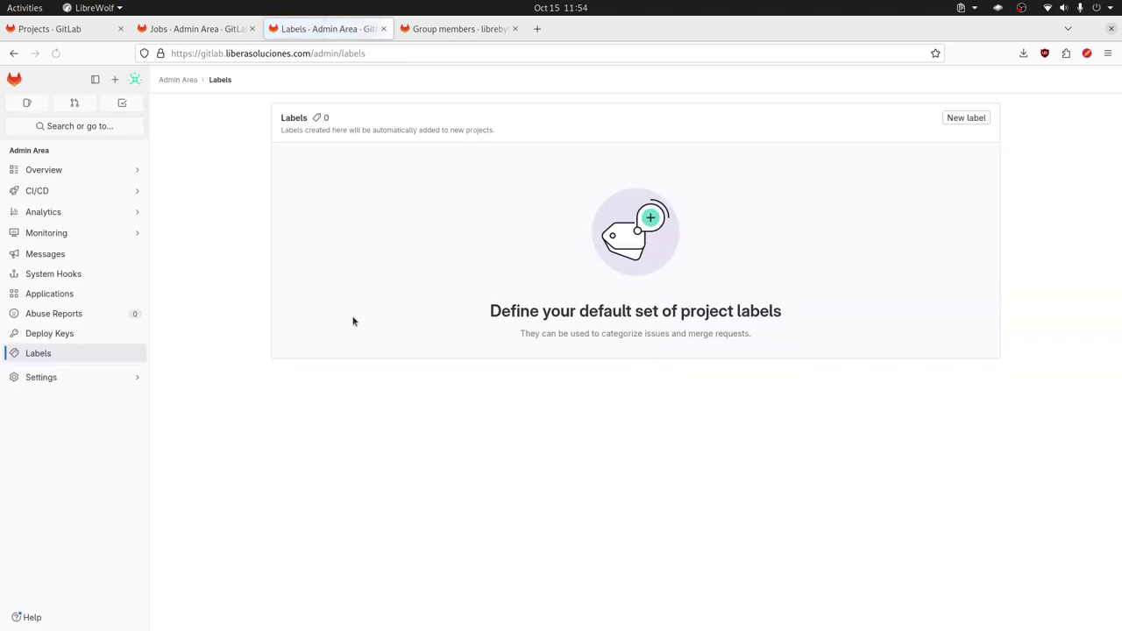
pyautogui.moveTo(76, 374)
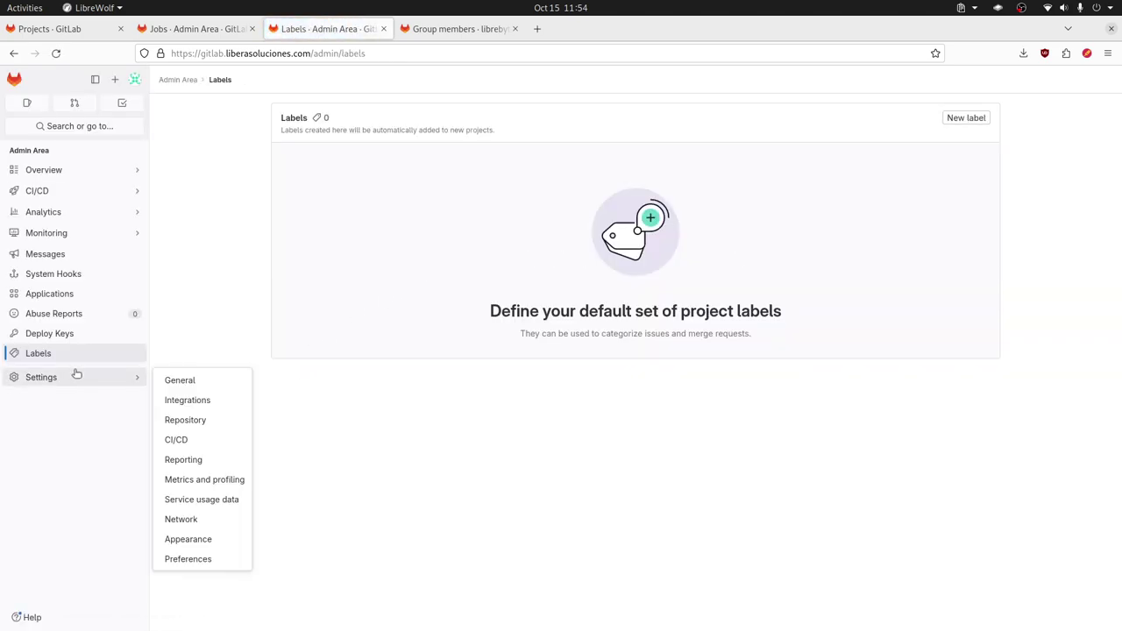
pyautogui.click(178, 379)
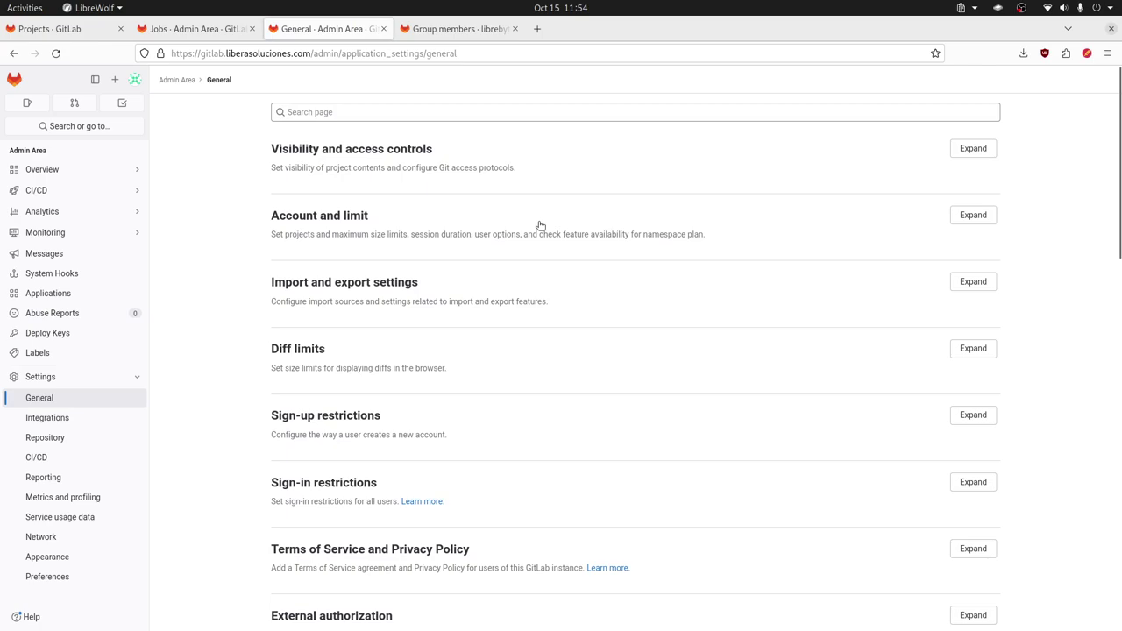
# Step: Expand Visibility and access controls and scroll through its options
pyautogui.click(971, 148)
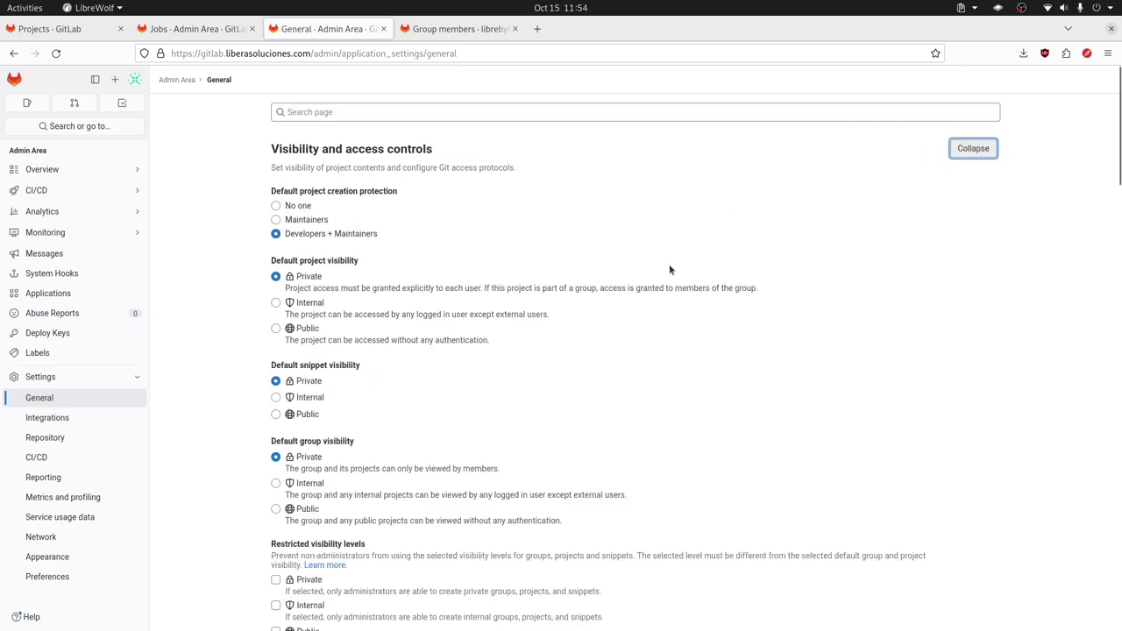
pyautogui.scroll(-6, 665, 281)
pyautogui.scroll(3, 664, 279)
pyautogui.scroll(-5, 601, 276)
pyautogui.scroll(-6, 603, 271)
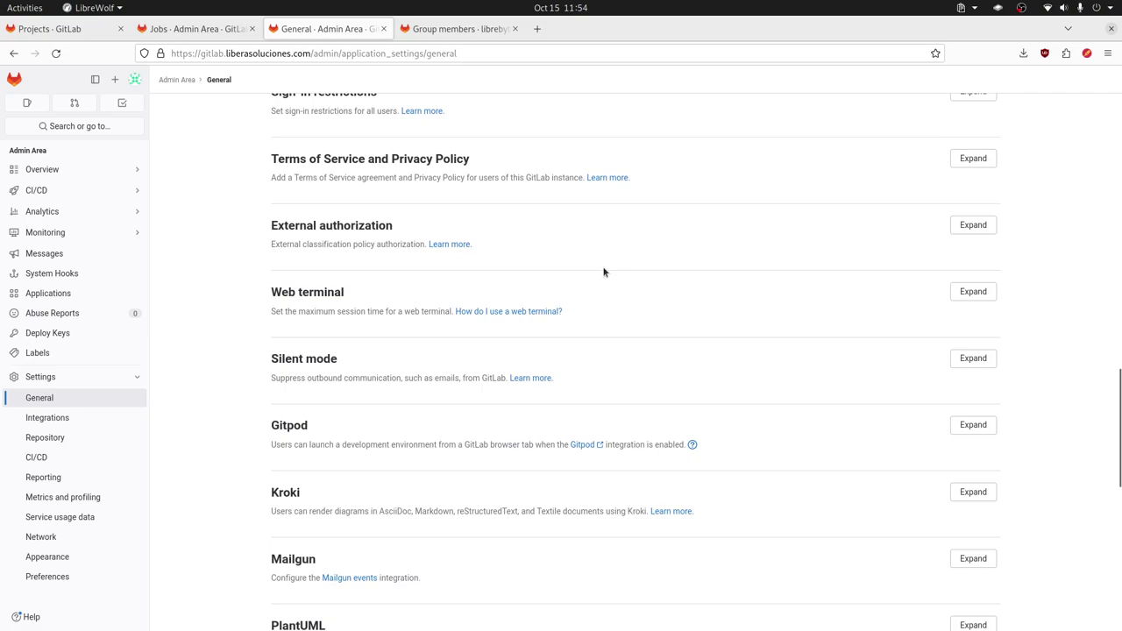
pyautogui.scroll(-2, 603, 271)
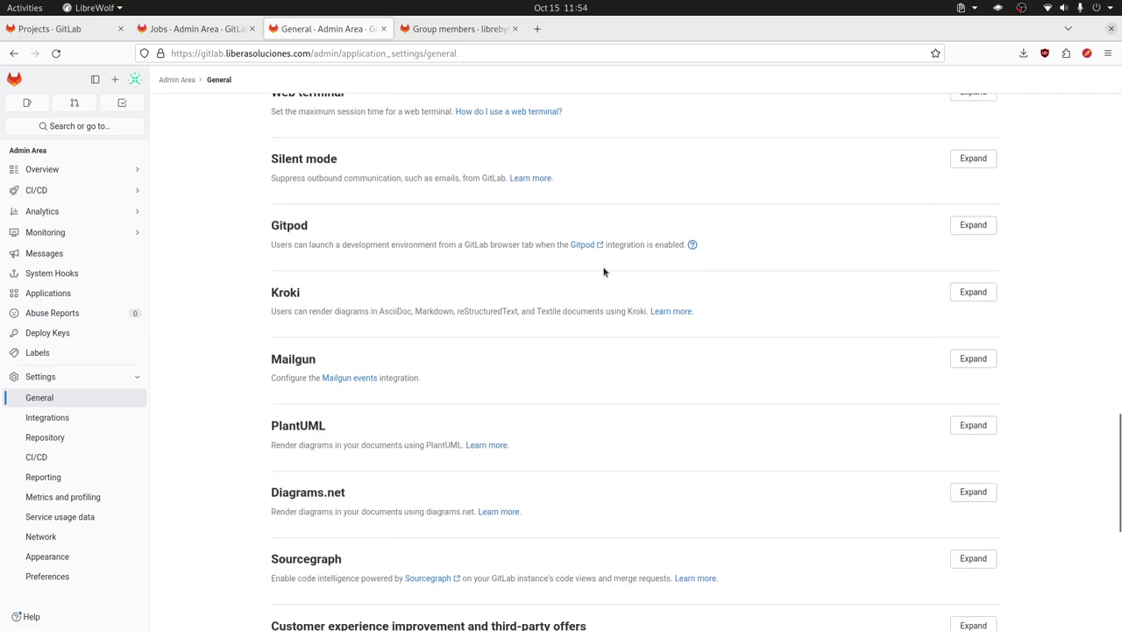
pyautogui.scroll(-5, 603, 272)
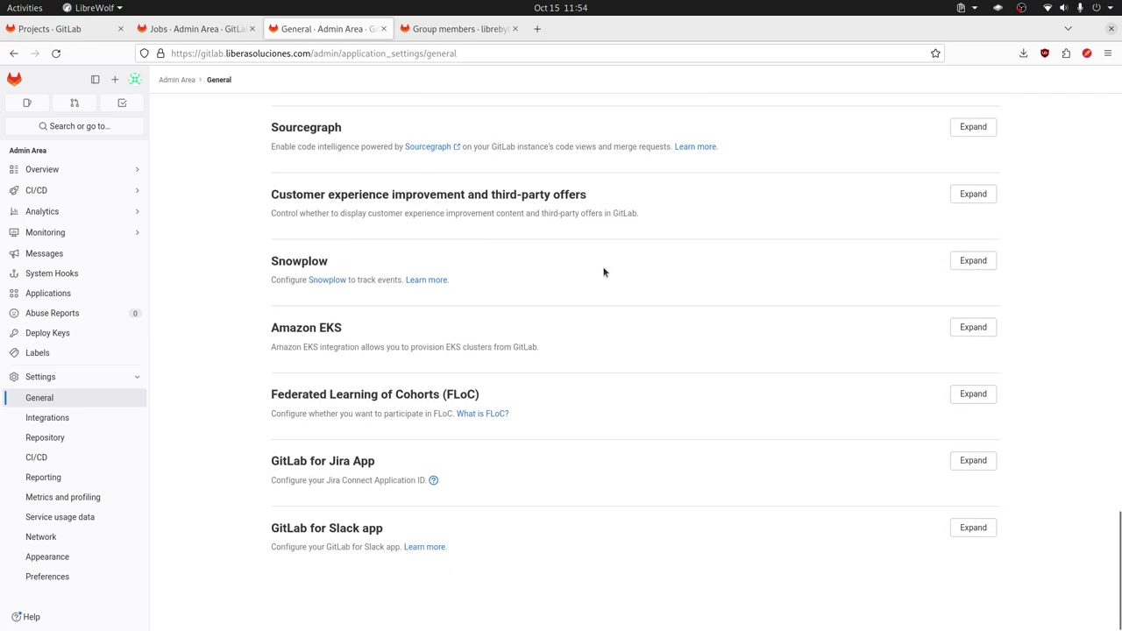
pyautogui.scroll(12, 603, 271)
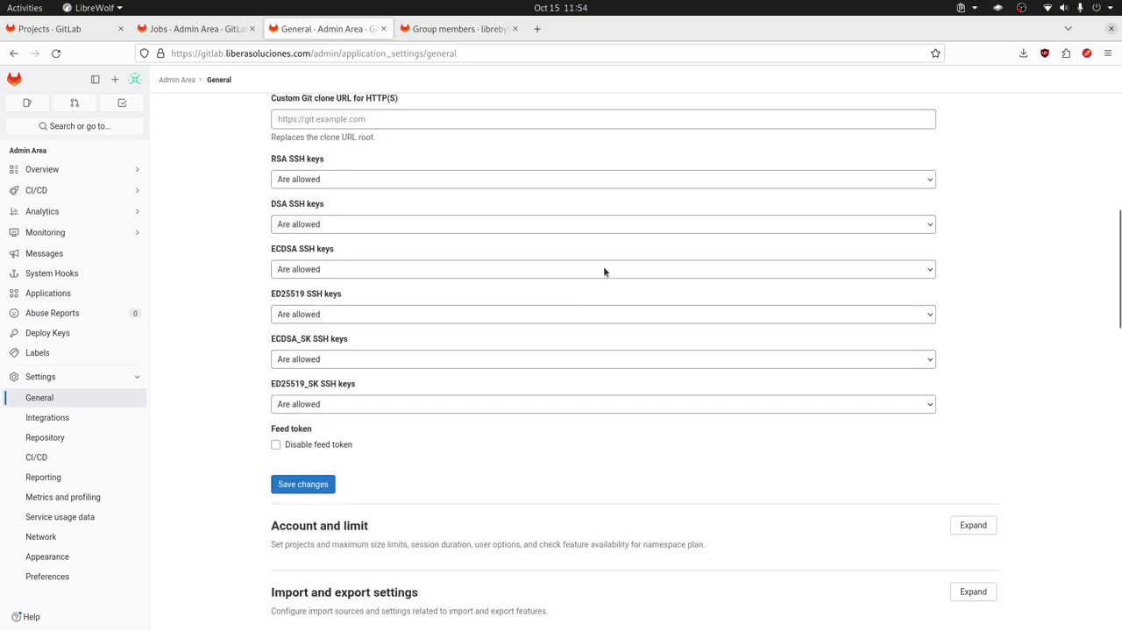
pyautogui.scroll(10, 604, 272)
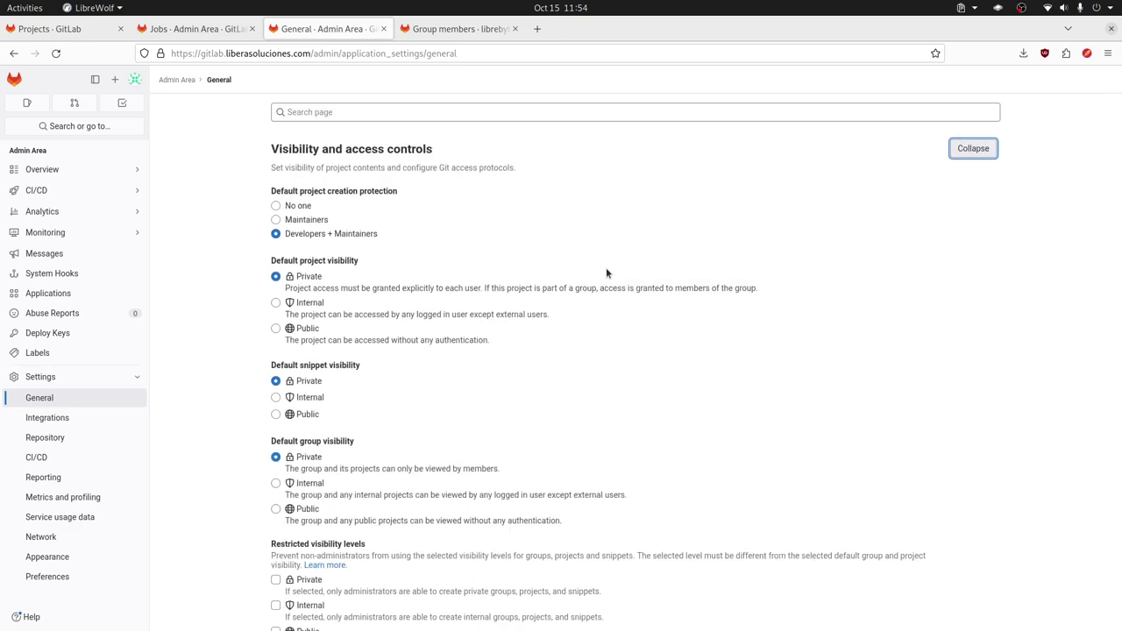
# Step: Scroll through the instance-level Integrations list
pyautogui.click(123, 416)
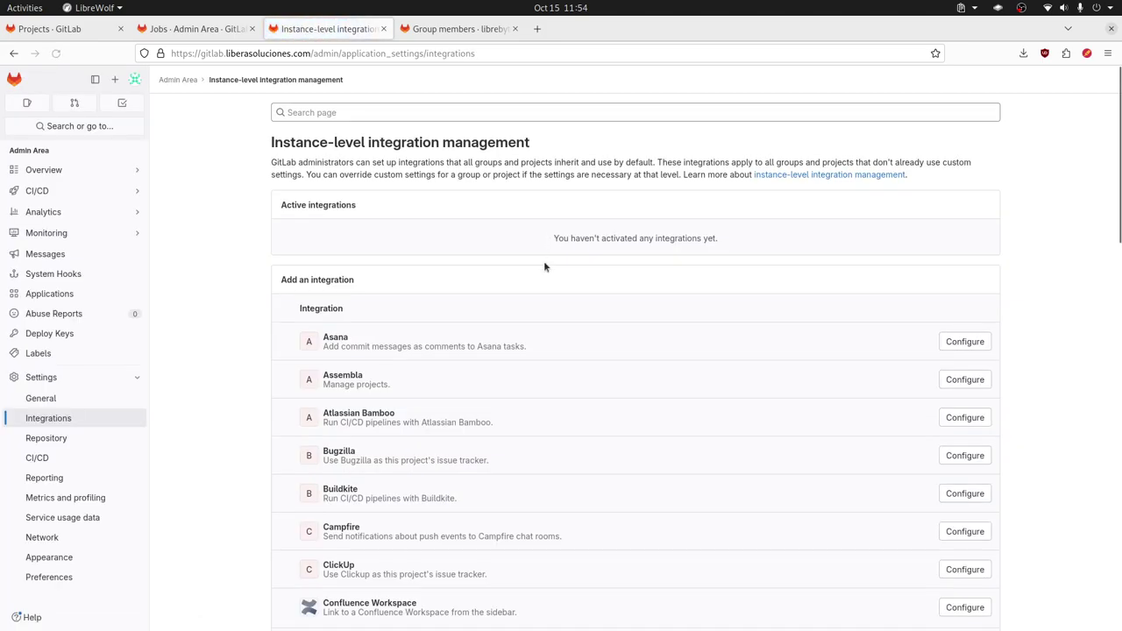
pyautogui.scroll(-5, 546, 265)
pyautogui.scroll(-10, 546, 265)
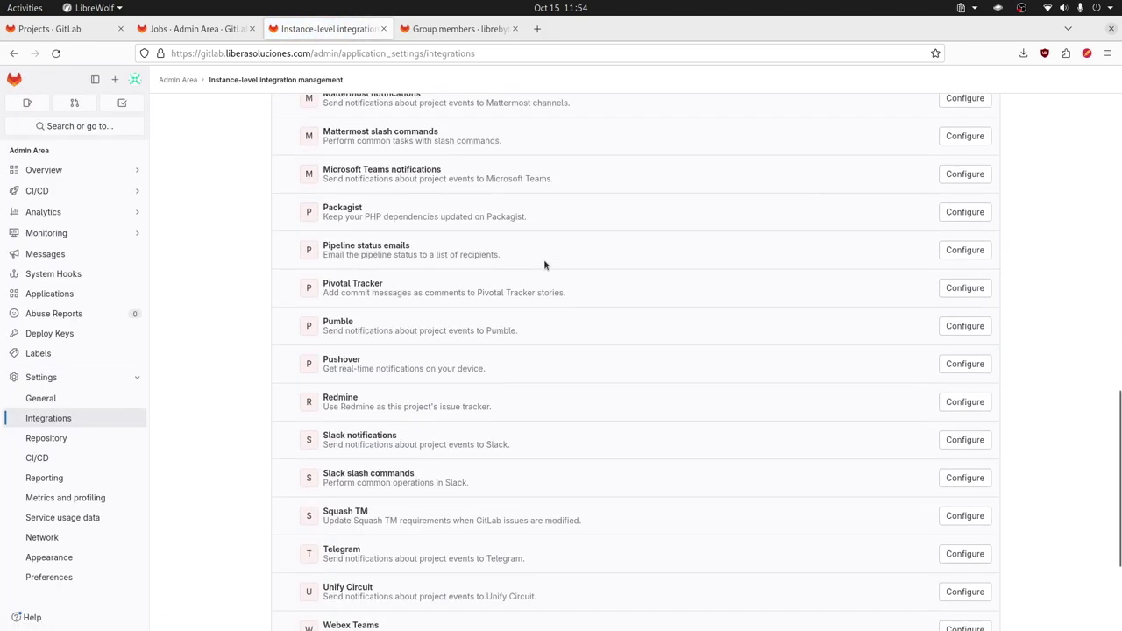
pyautogui.scroll(12, 543, 258)
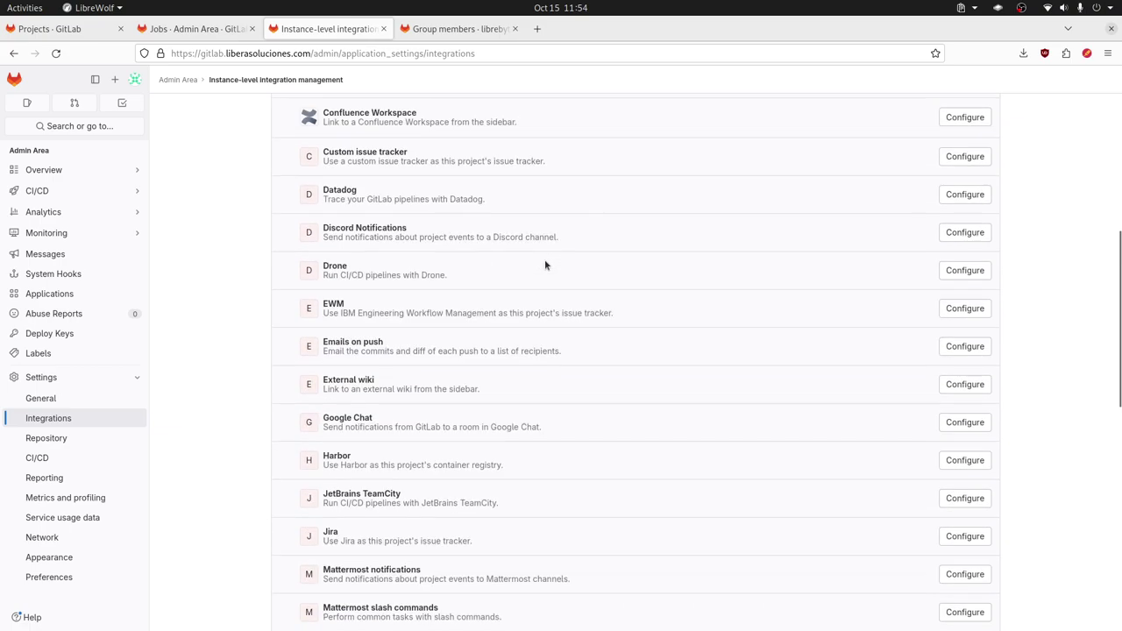
# Step: In Repository settings, expand Default branch and select the initial default branch name field
pyautogui.click(87, 438)
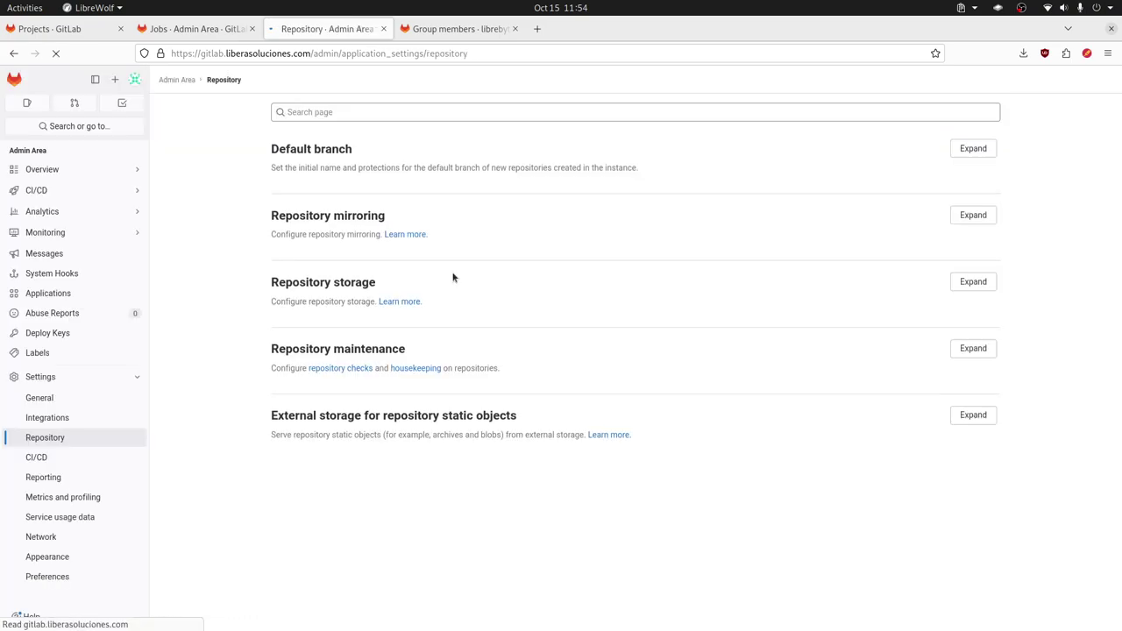
pyautogui.click(966, 148)
pyautogui.click(432, 214)
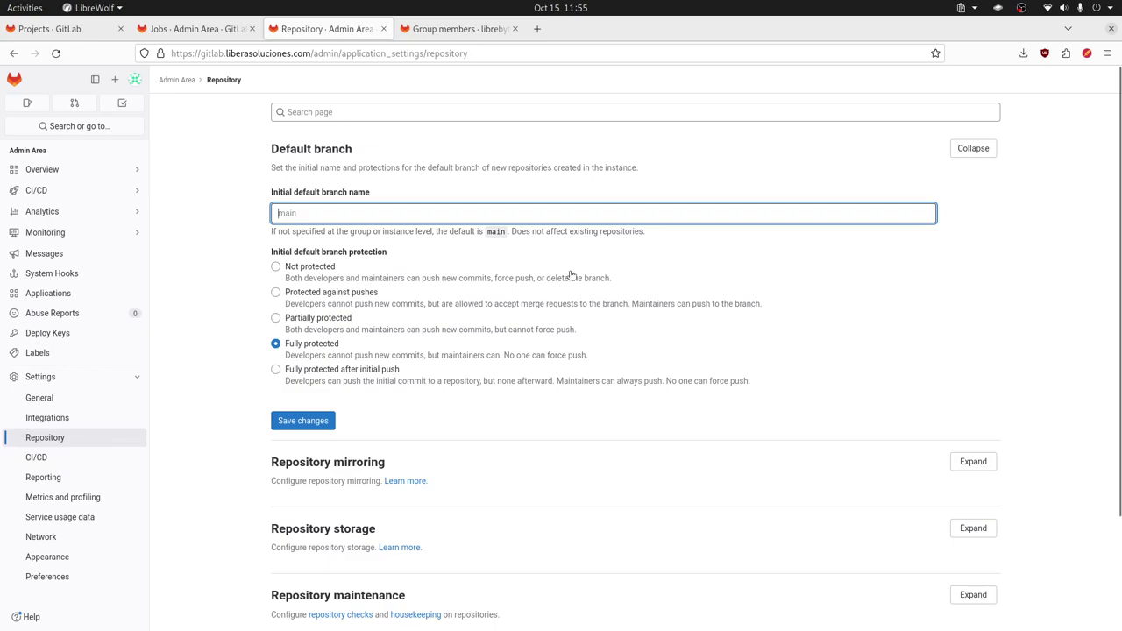
pyautogui.scroll(-3, 601, 305)
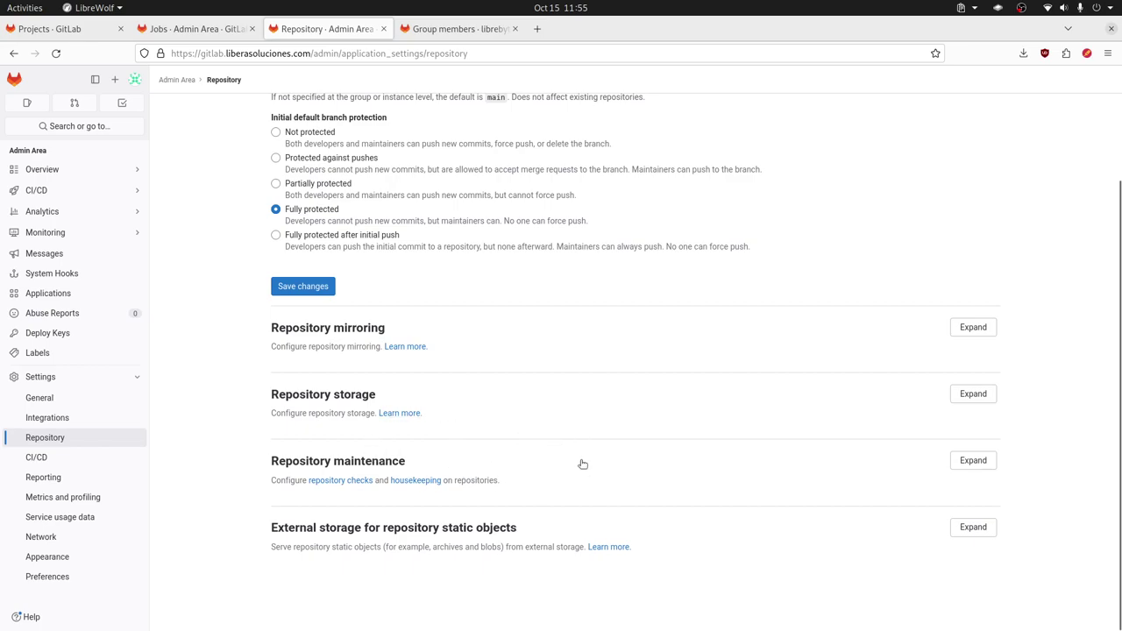
pyautogui.click(115, 454)
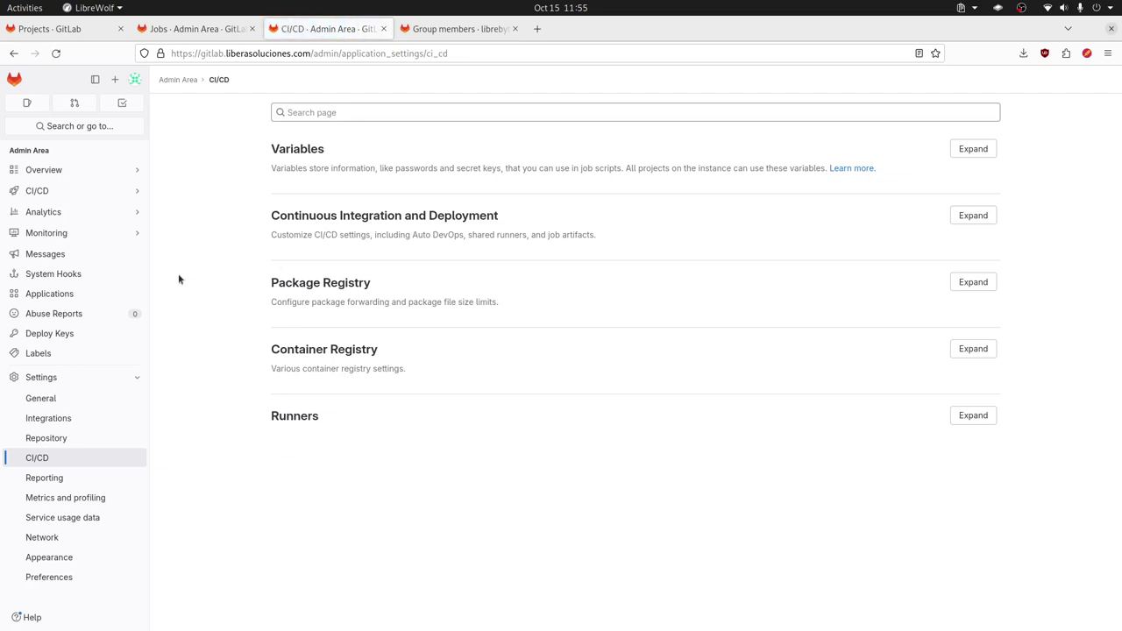
# Step: Expand the CI/CD Variables and Continuous Integration and Deployment sections and scroll through them
pyautogui.moveTo(135, 190)
pyautogui.click(973, 149)
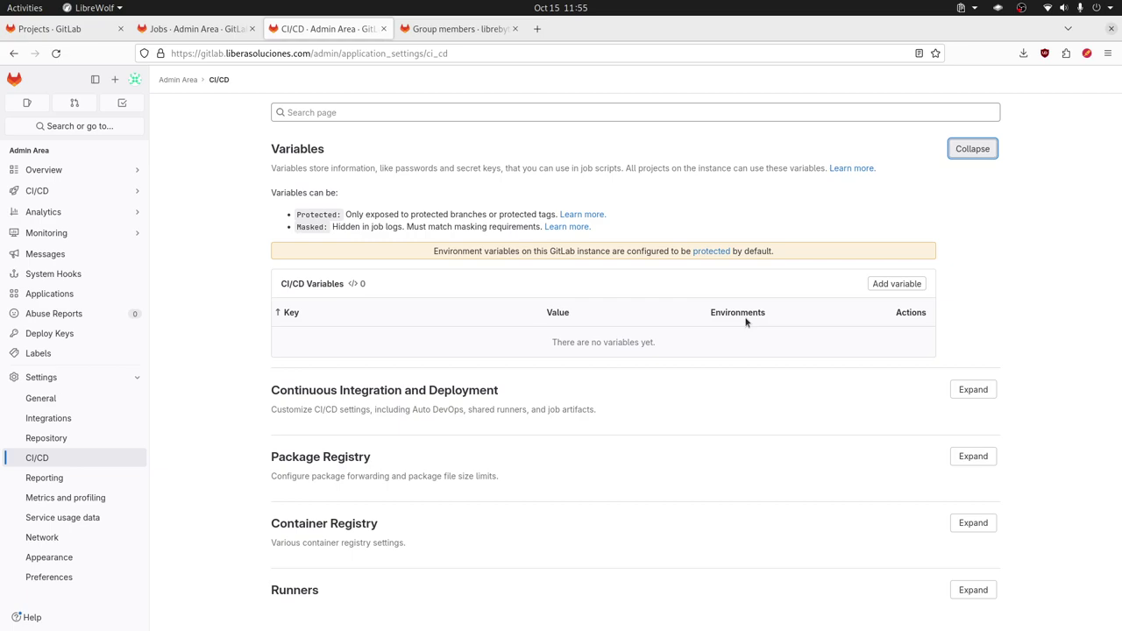
pyautogui.scroll(-1, 803, 359)
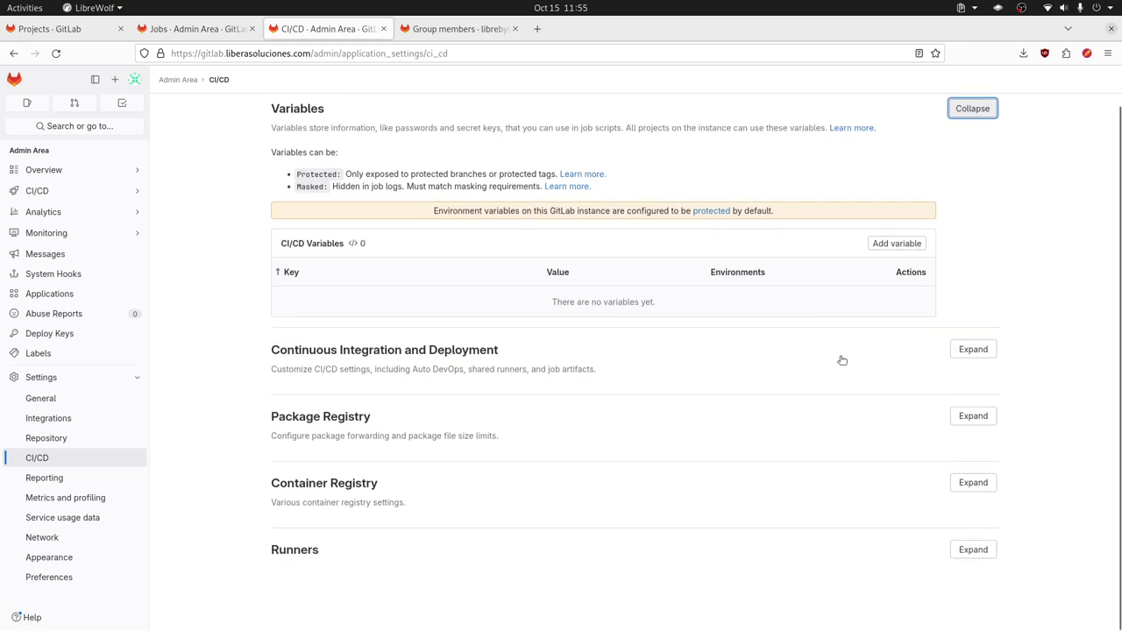
pyautogui.click(971, 350)
pyautogui.scroll(-3, 759, 351)
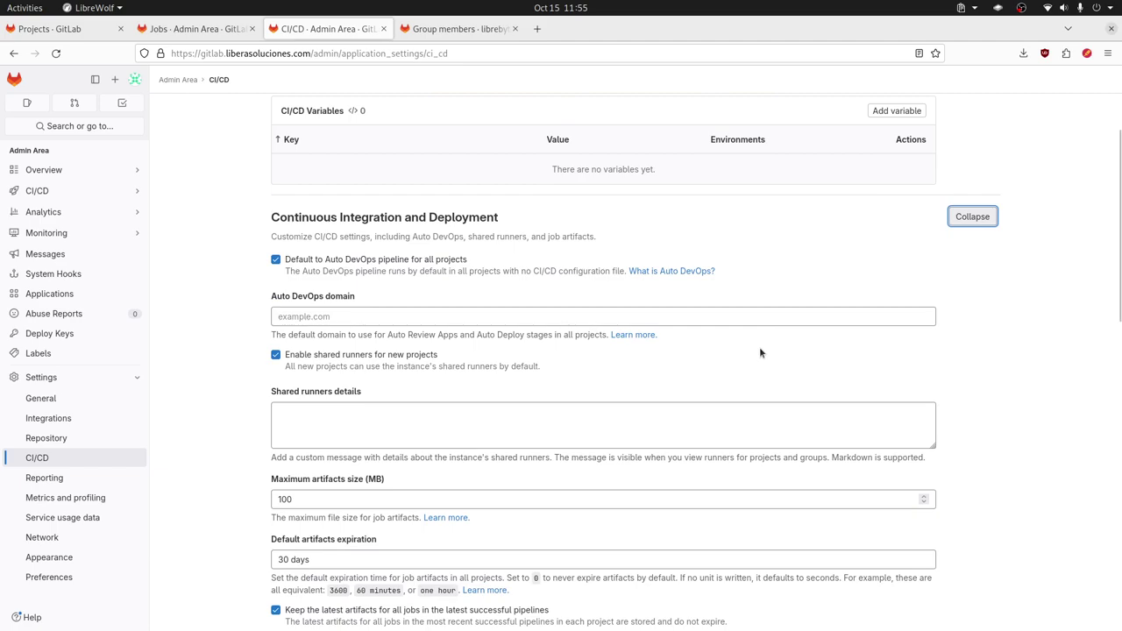
pyautogui.scroll(-1, 759, 351)
pyautogui.scroll(-7, 760, 351)
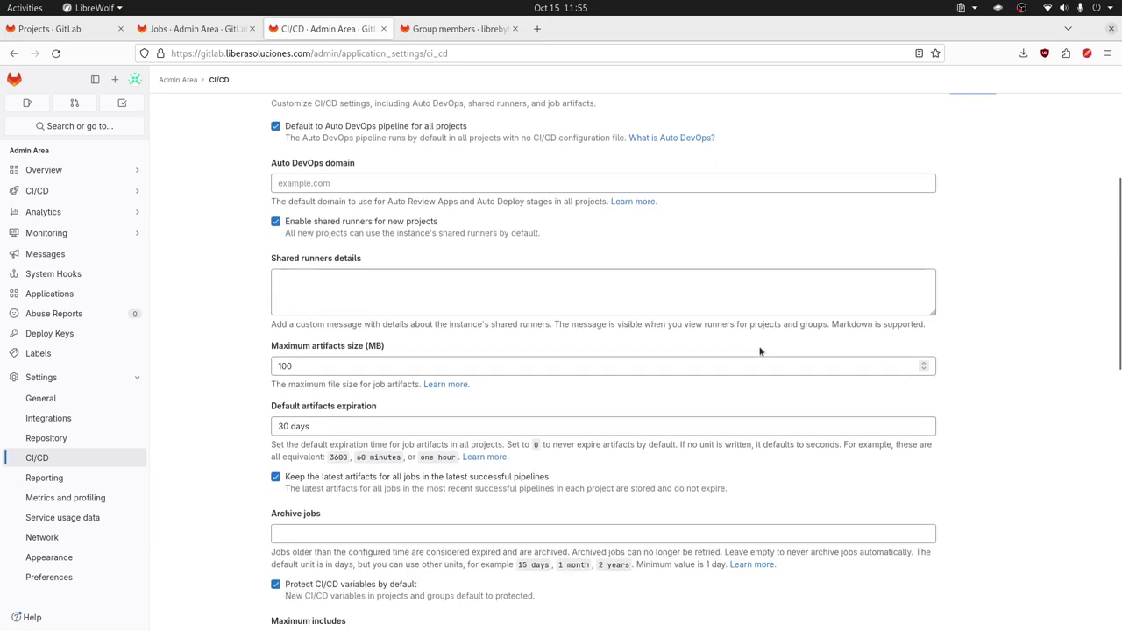
pyautogui.scroll(-3, 759, 347)
pyautogui.scroll(-5, 759, 347)
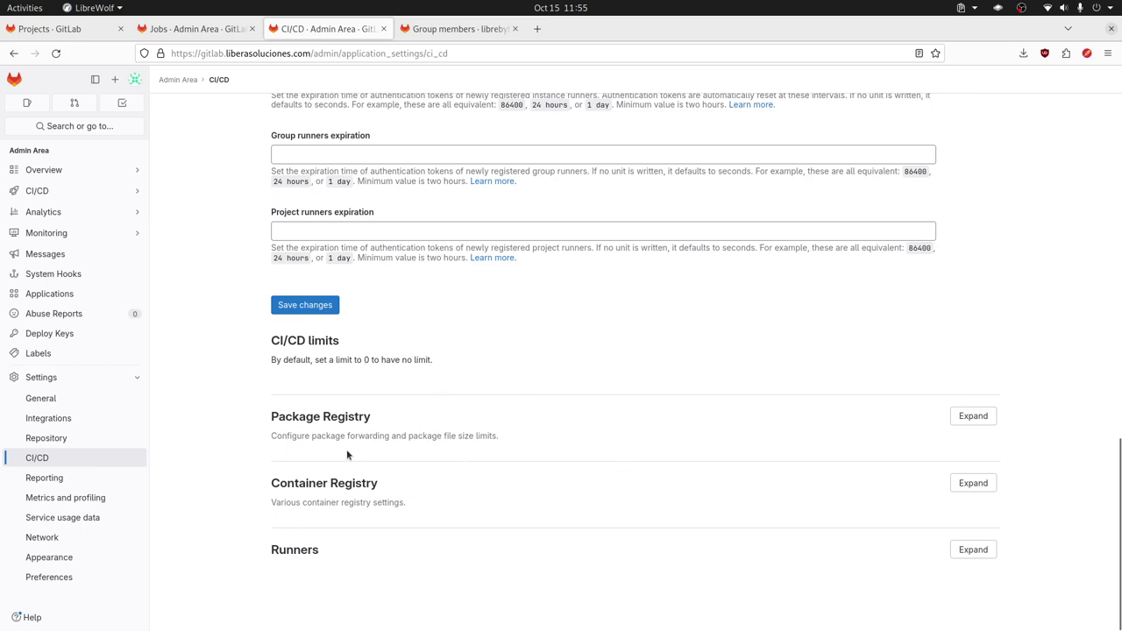
pyautogui.click(83, 478)
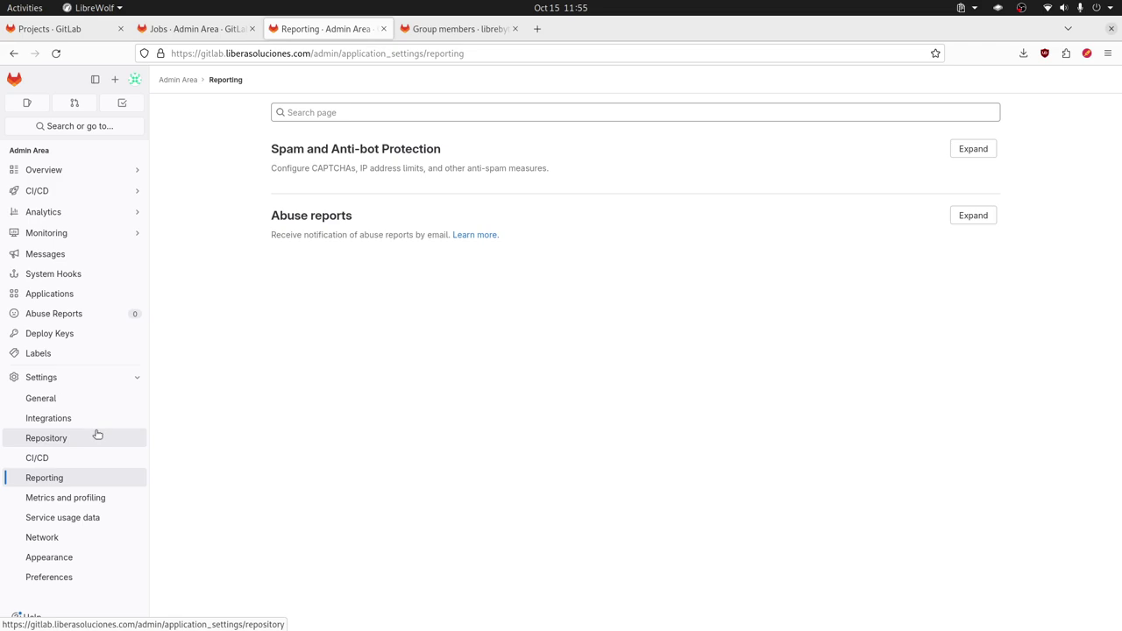
# Step: Open Metrics and profiling settings, then the Service usage data page
pyautogui.click(108, 501)
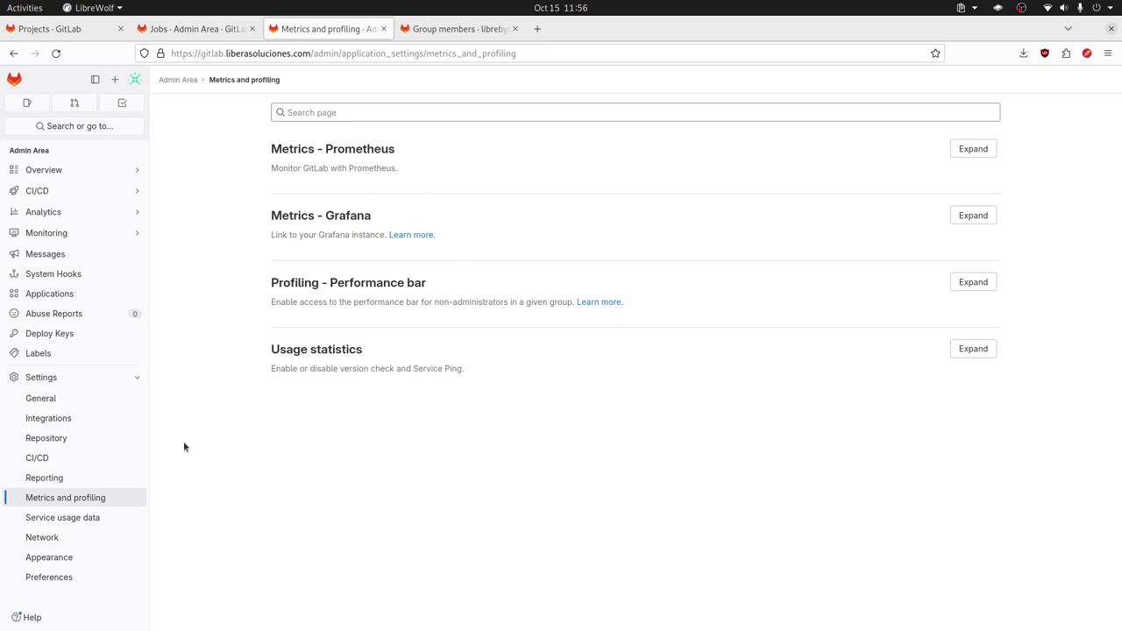
pyautogui.click(132, 517)
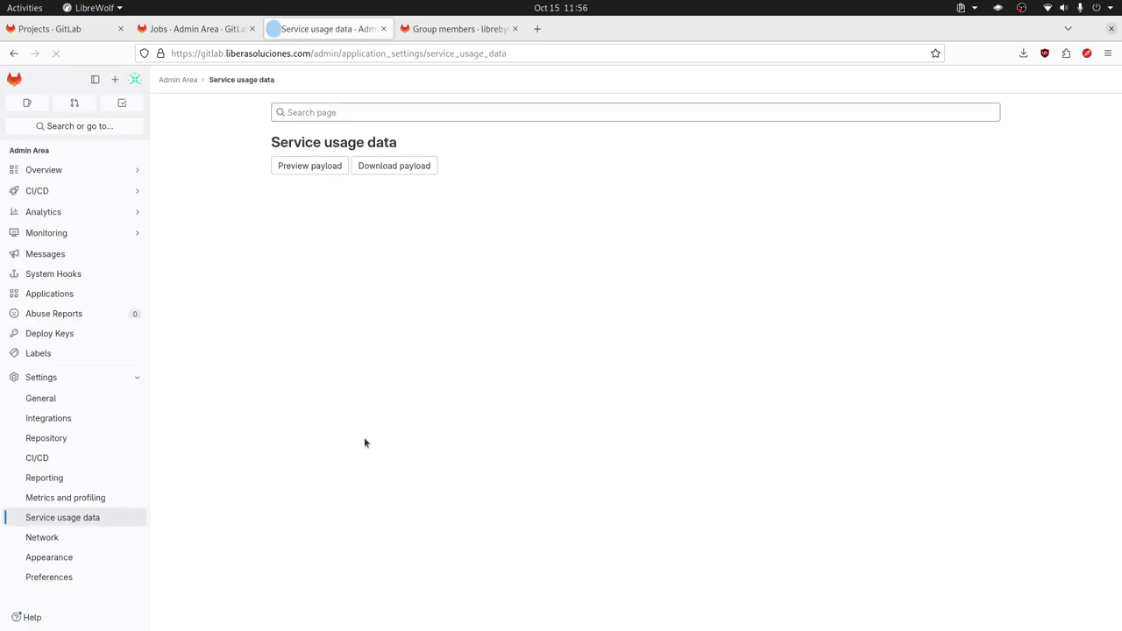
pyautogui.click(312, 167)
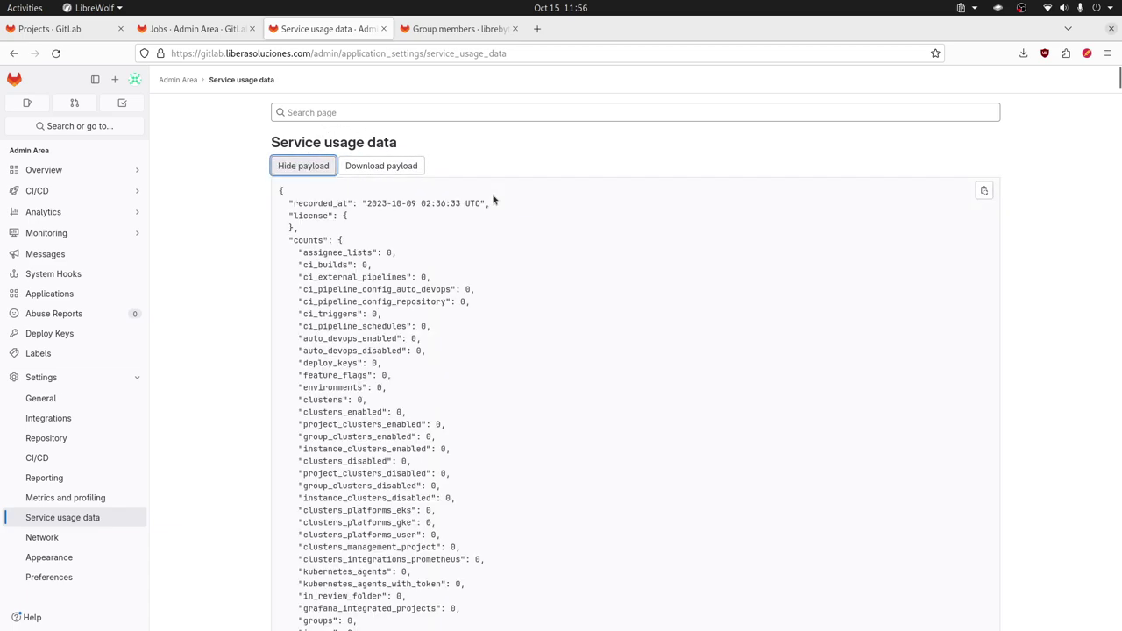
pyautogui.scroll(-20, 475, 282)
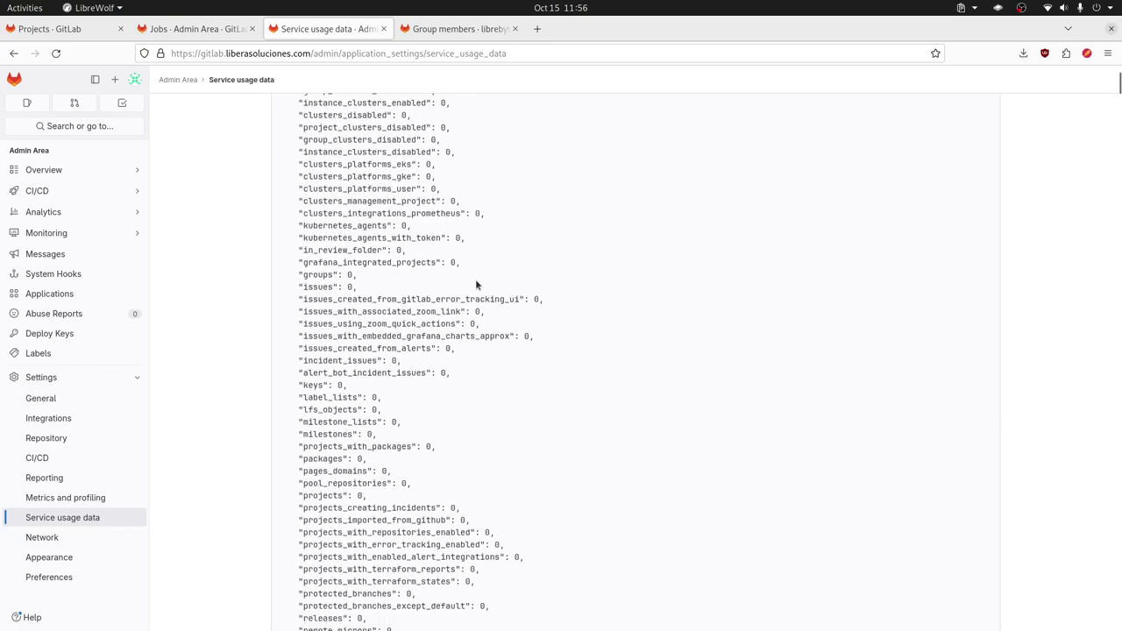
pyautogui.scroll(-20, 475, 278)
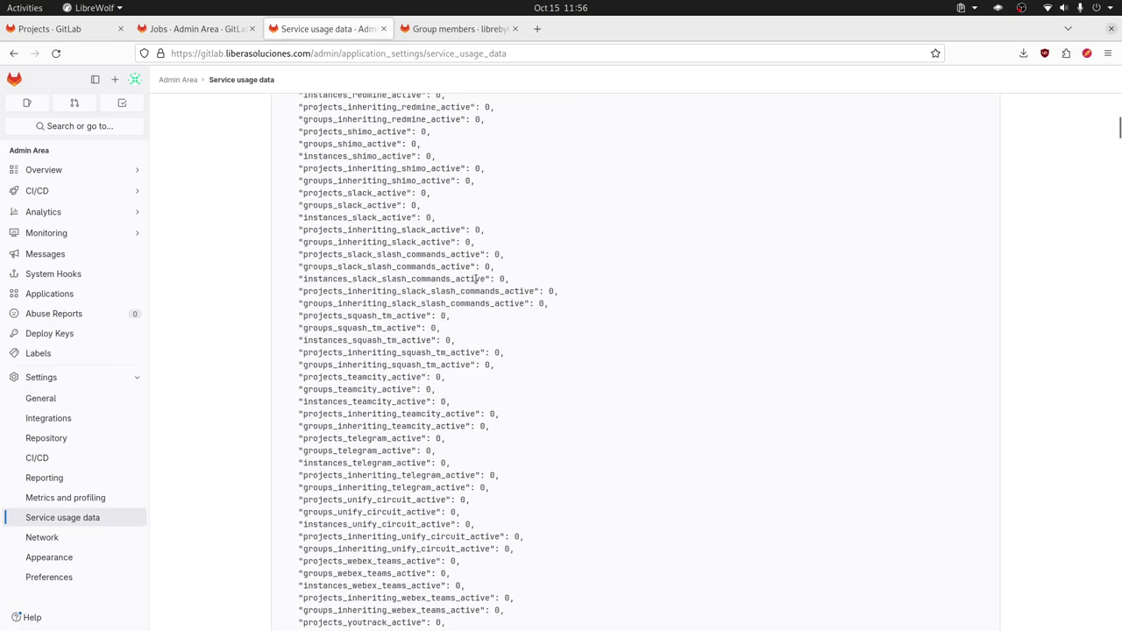
pyautogui.scroll(20, 475, 277)
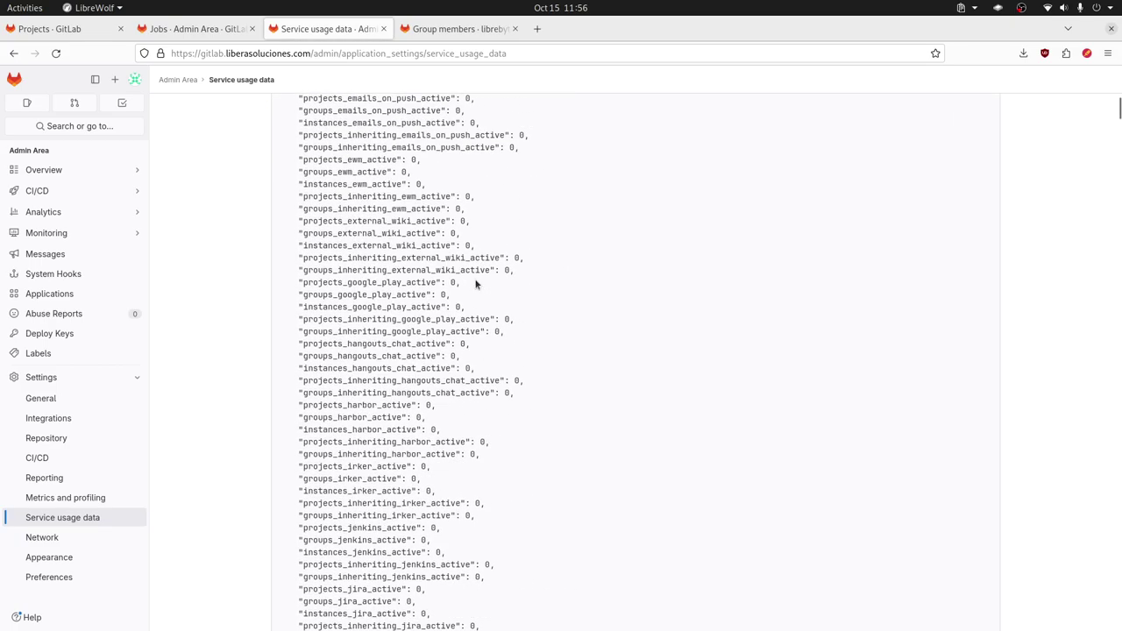
pyautogui.scroll(8, 476, 281)
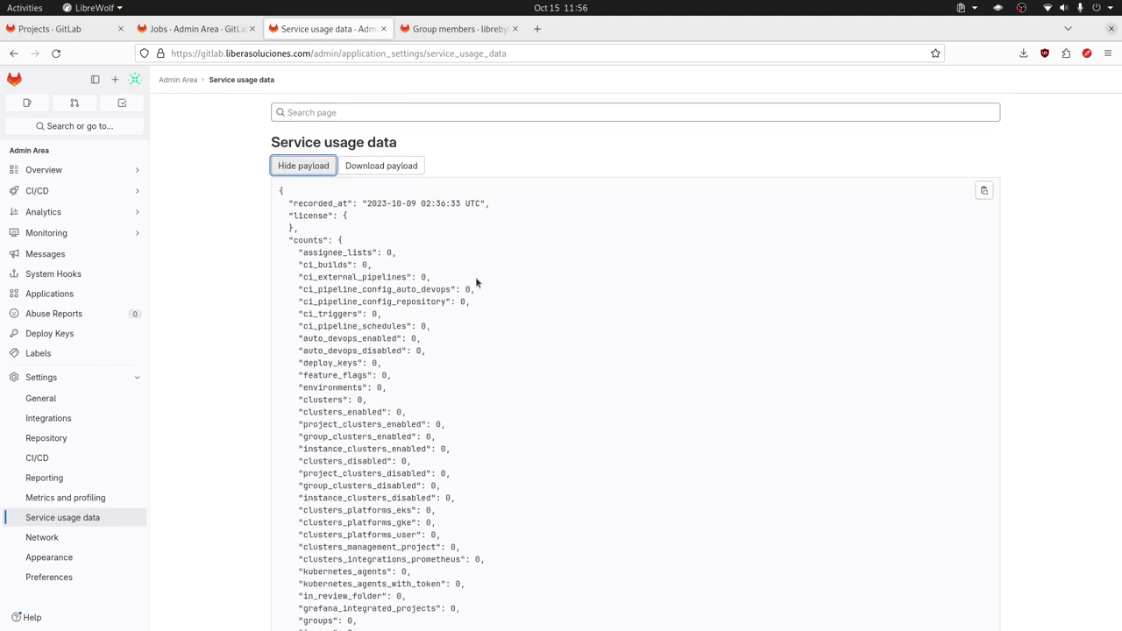
pyautogui.scroll(-20, 475, 276)
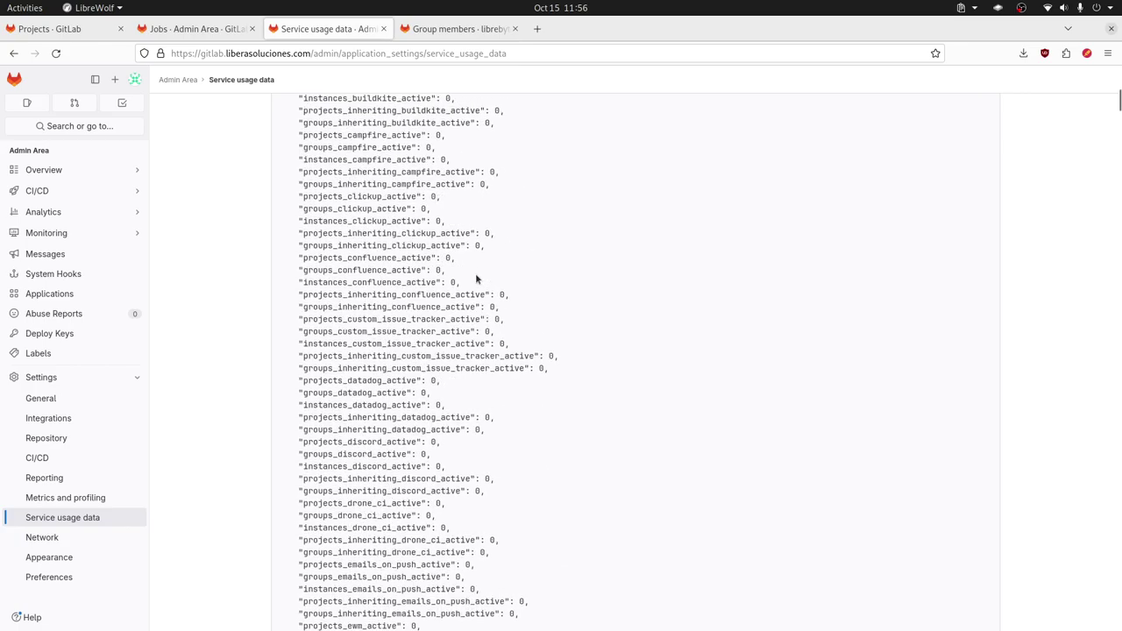
pyautogui.scroll(-20, 473, 279)
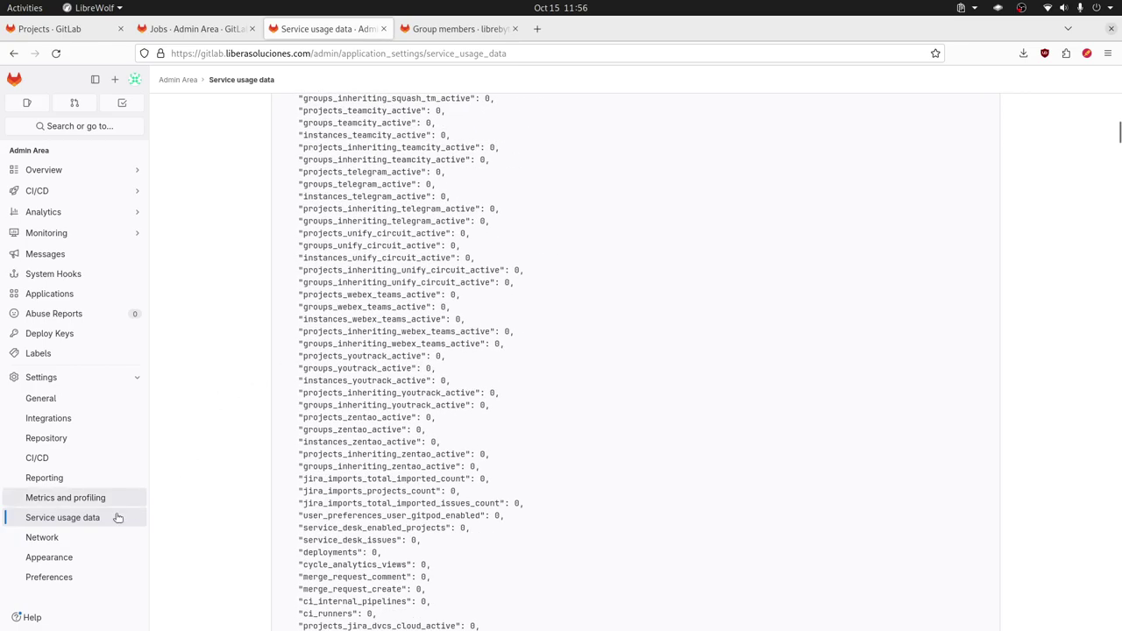
pyautogui.click(79, 537)
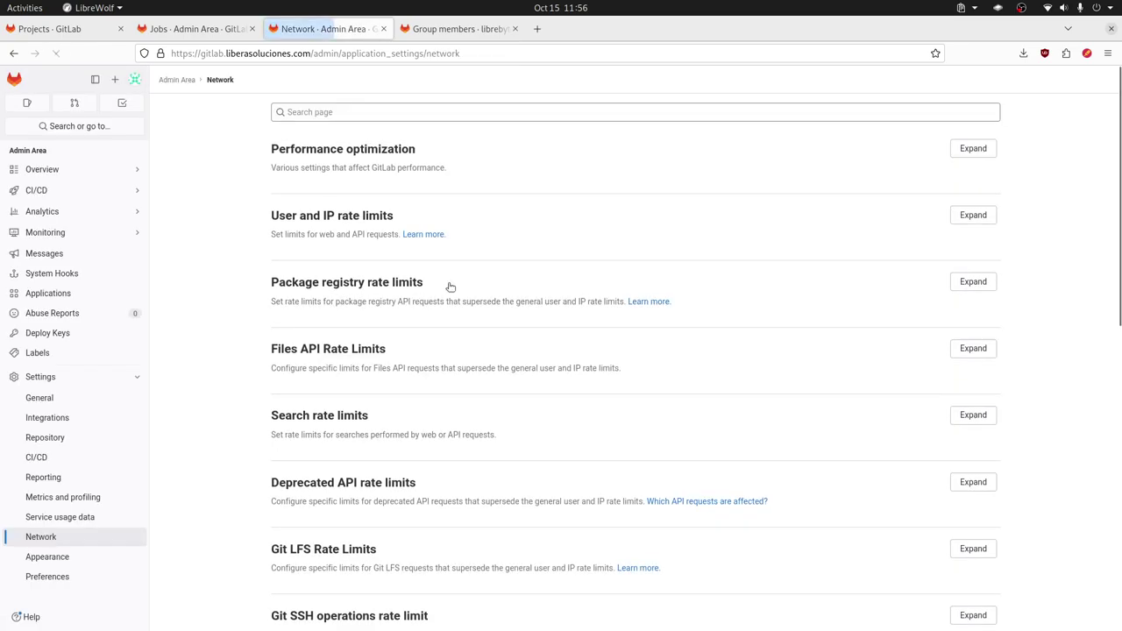
# Step: Review Network's Performance optimization settings, then look through the empty Appearance fields to the bottom
pyautogui.click(971, 154)
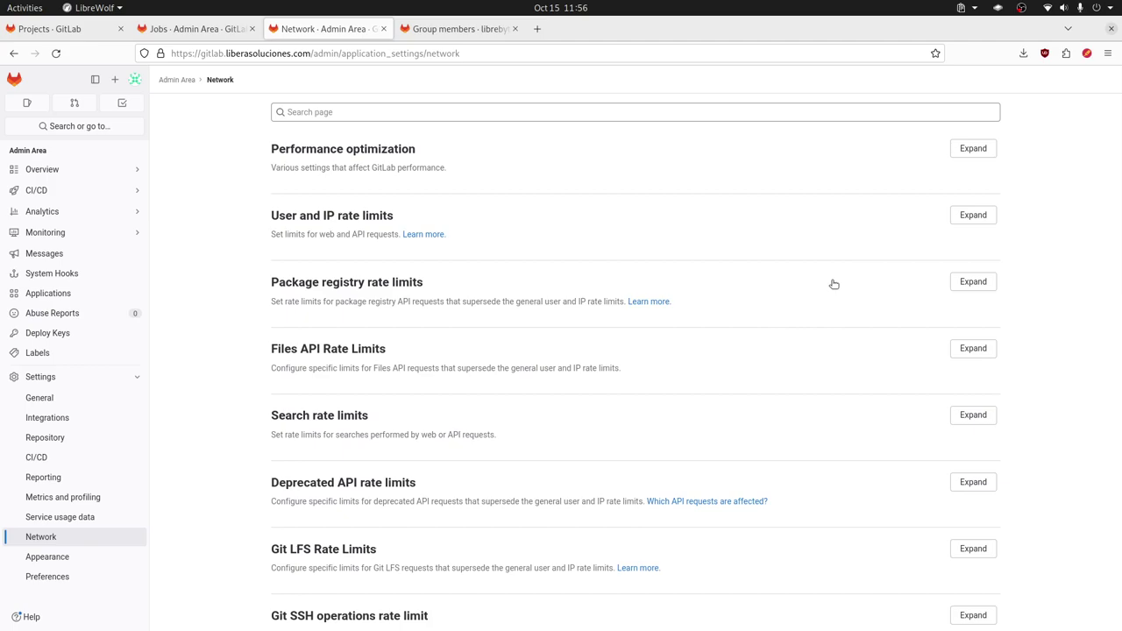
pyautogui.scroll(-10, 831, 283)
pyautogui.click(76, 555)
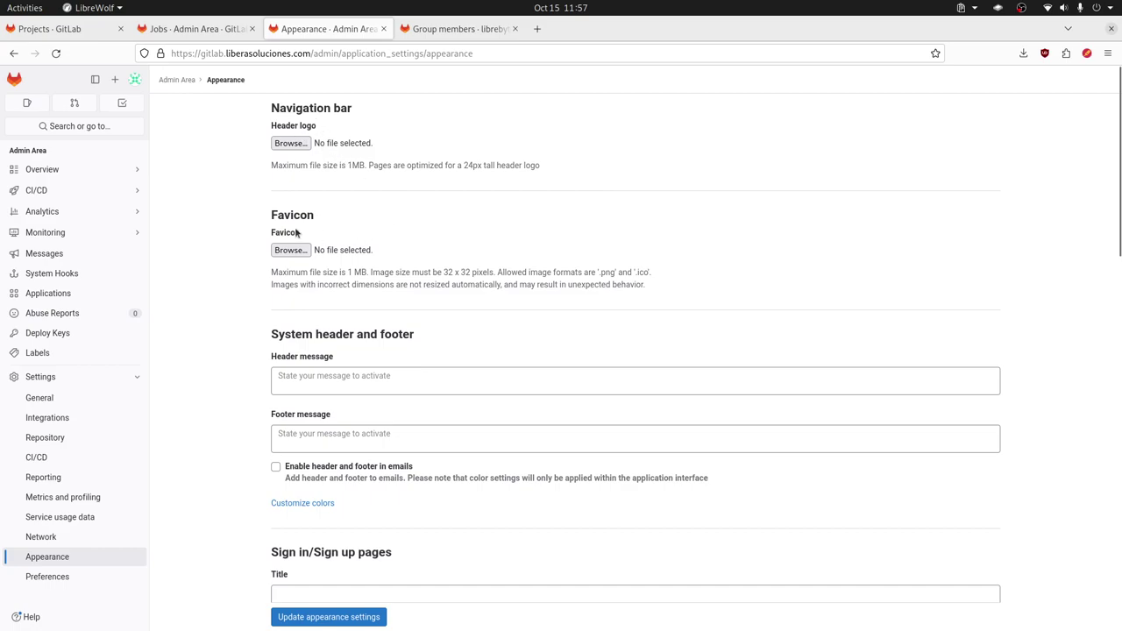
pyautogui.scroll(-1, 367, 283)
pyautogui.scroll(-1, 367, 283)
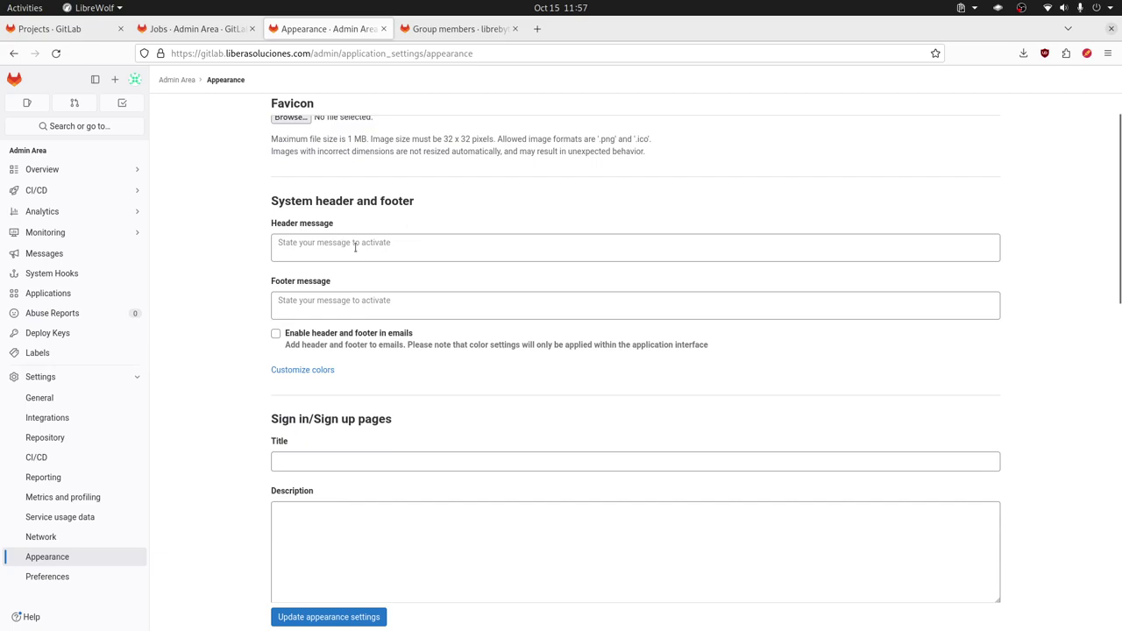
pyautogui.scroll(-5, 366, 254)
pyautogui.scroll(4, 366, 250)
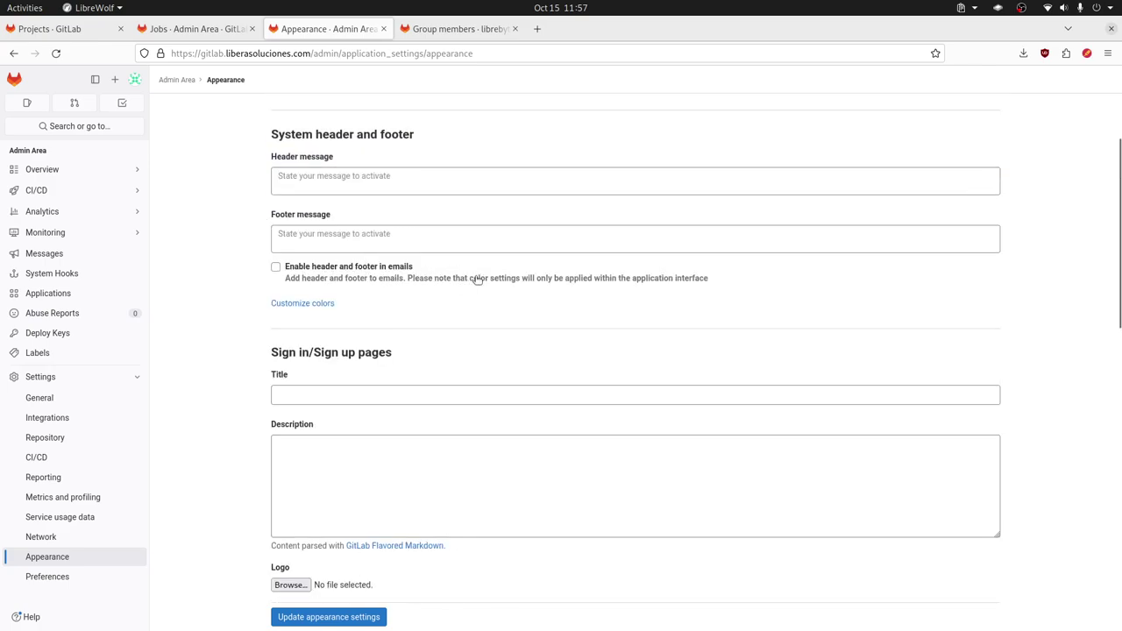
pyautogui.scroll(-18, 493, 285)
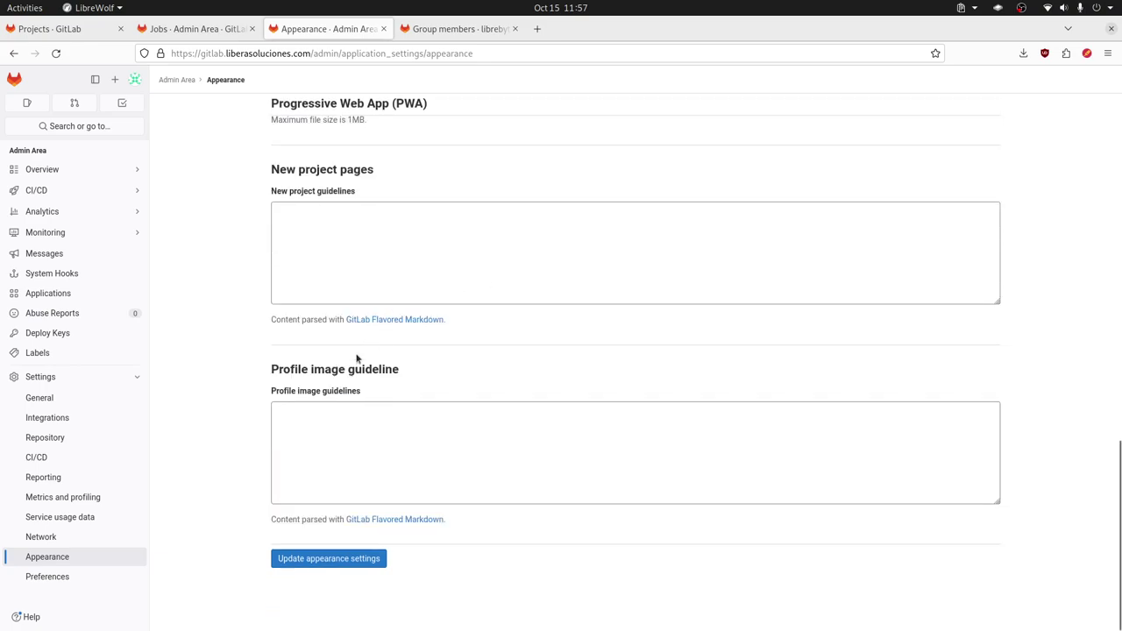
# Step: Look over the Email section of Admin Area Preferences, then return to the Admin Area overview
pyautogui.click(77, 578)
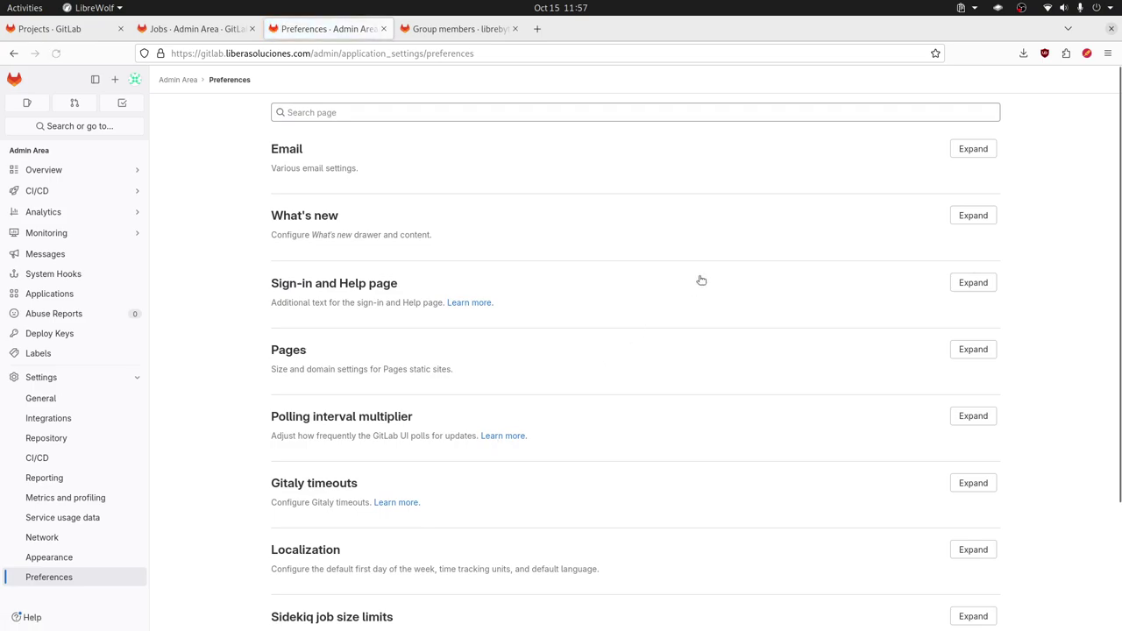
pyautogui.click(987, 151)
pyautogui.click(987, 151)
pyautogui.click(978, 150)
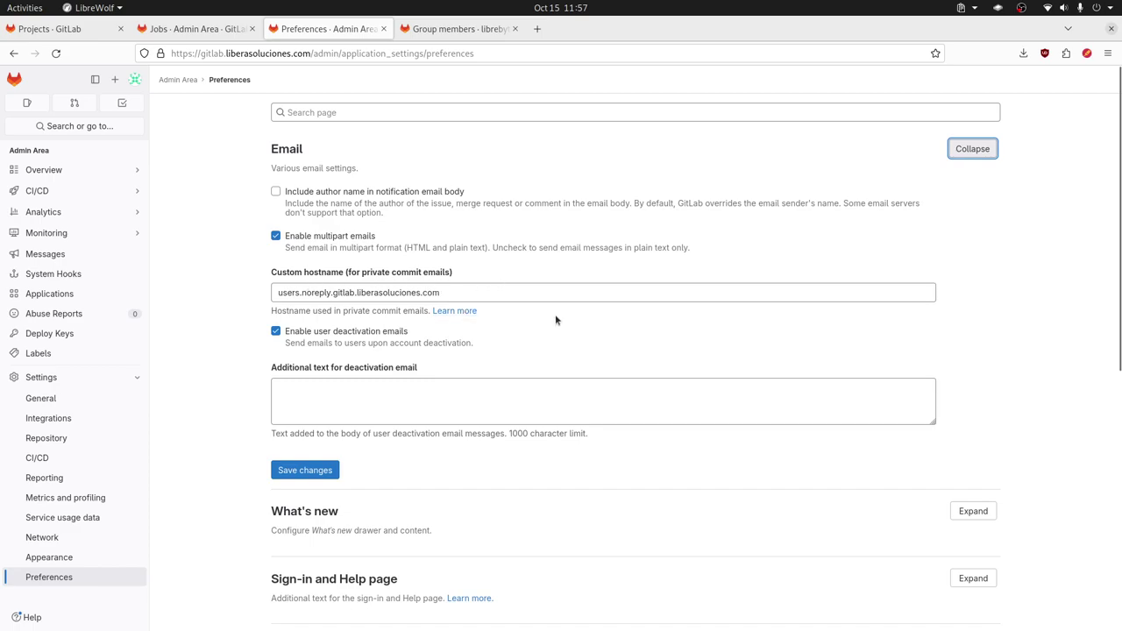
pyautogui.scroll(-3, 554, 316)
pyautogui.scroll(-5, 605, 322)
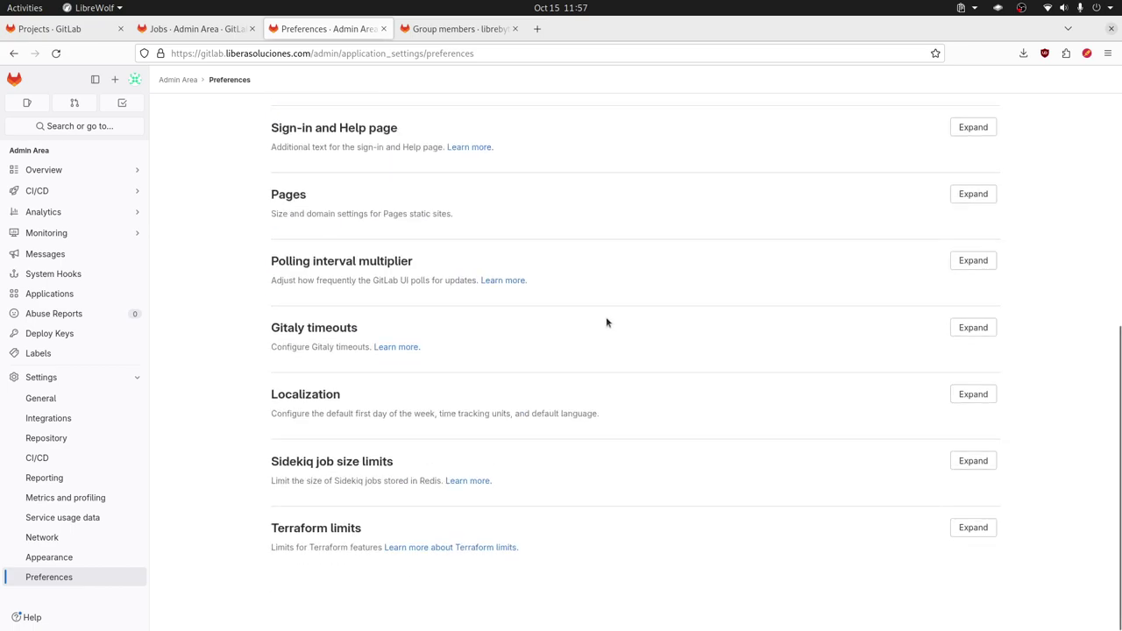
pyautogui.scroll(7, 605, 322)
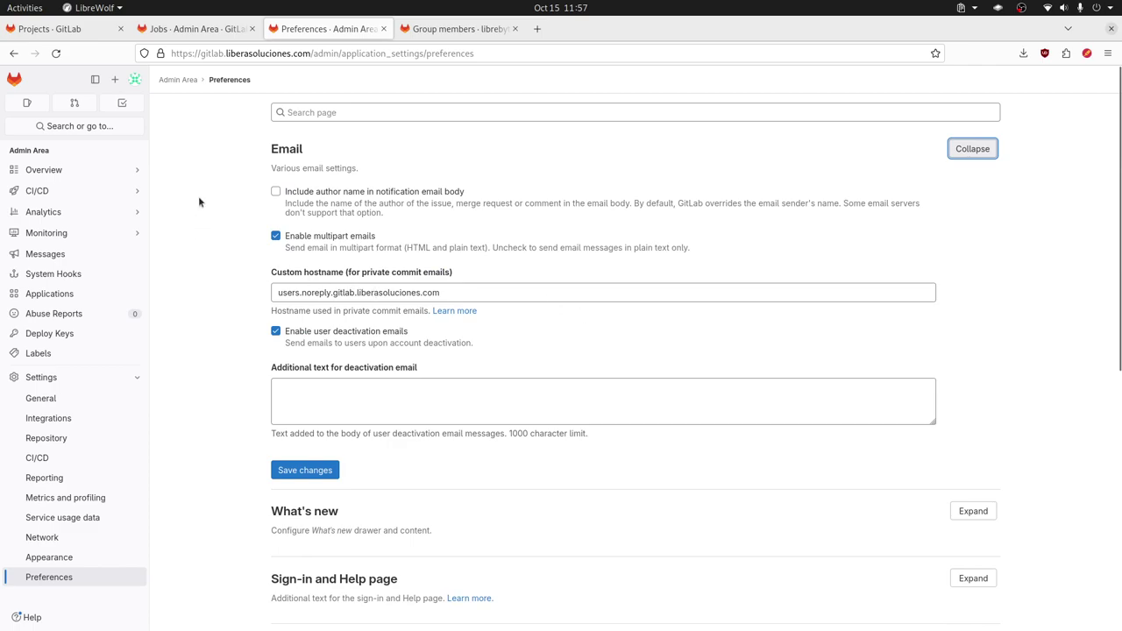
pyautogui.click(191, 81)
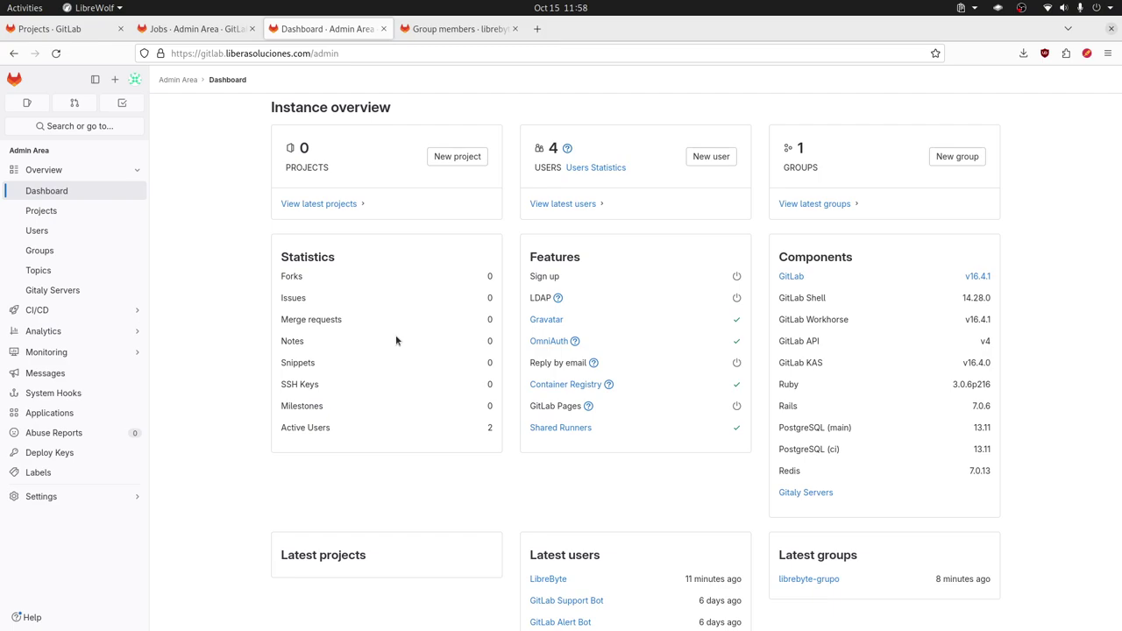
# Step: Go to User Settings Preferences from the avatar menu, showing Light Gray theme and Light highlighting
pyautogui.click(134, 80)
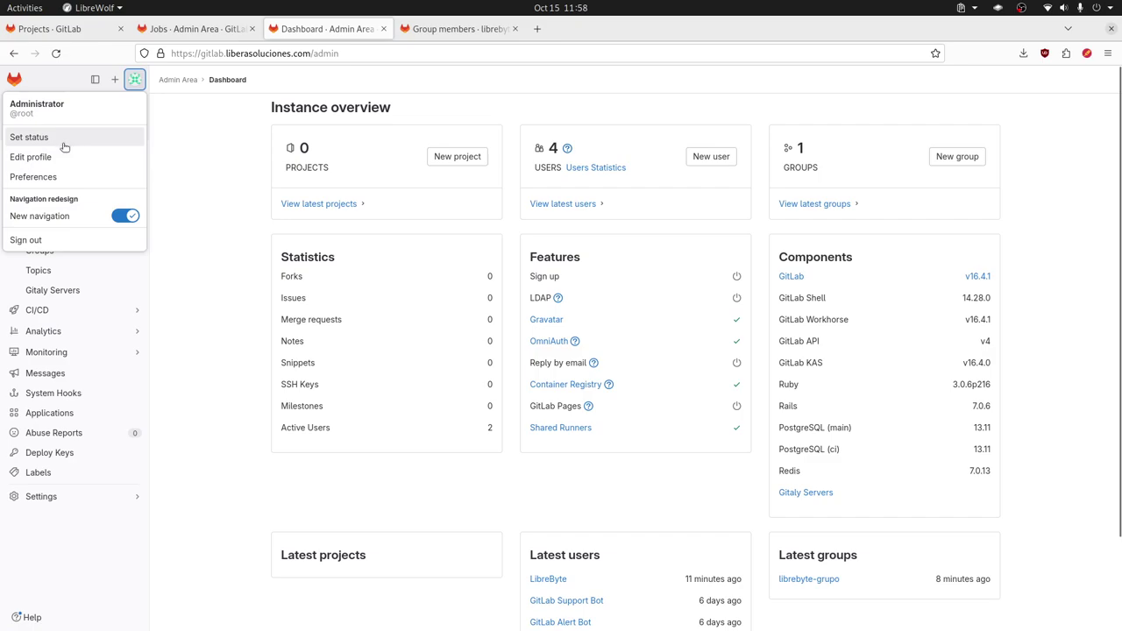
pyautogui.click(135, 83)
pyautogui.click(135, 81)
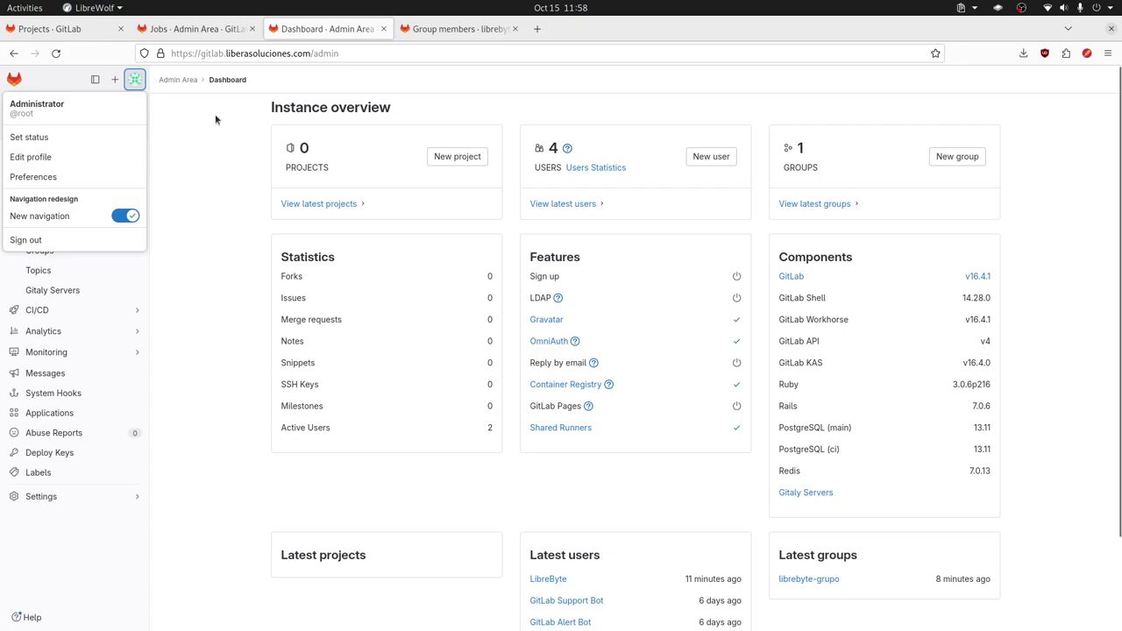
pyautogui.click(53, 179)
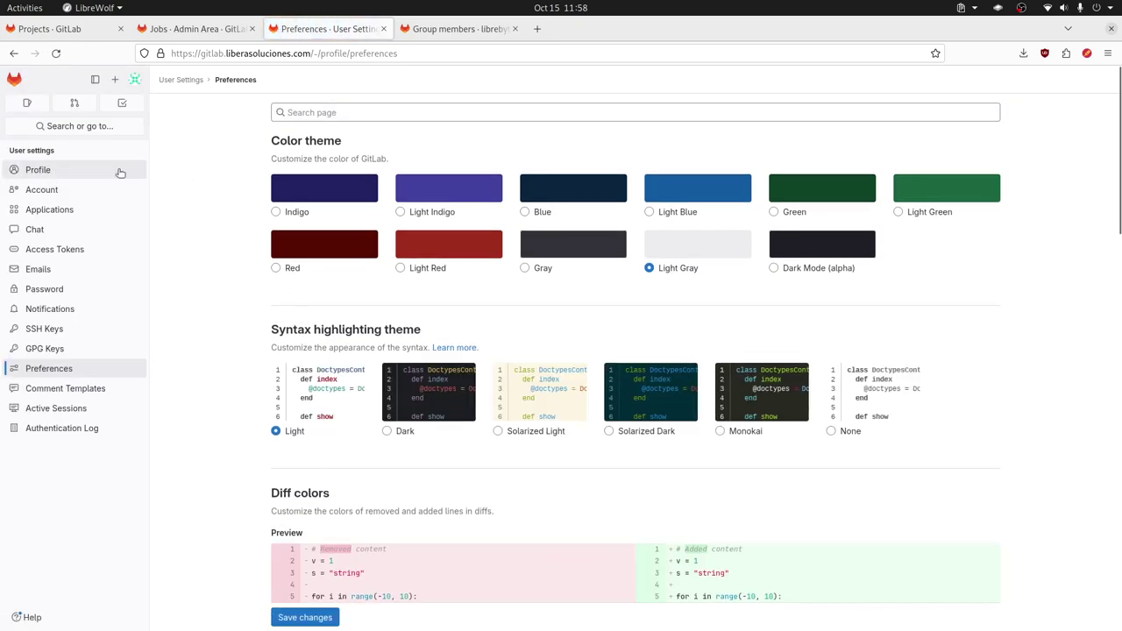
pyautogui.click(52, 170)
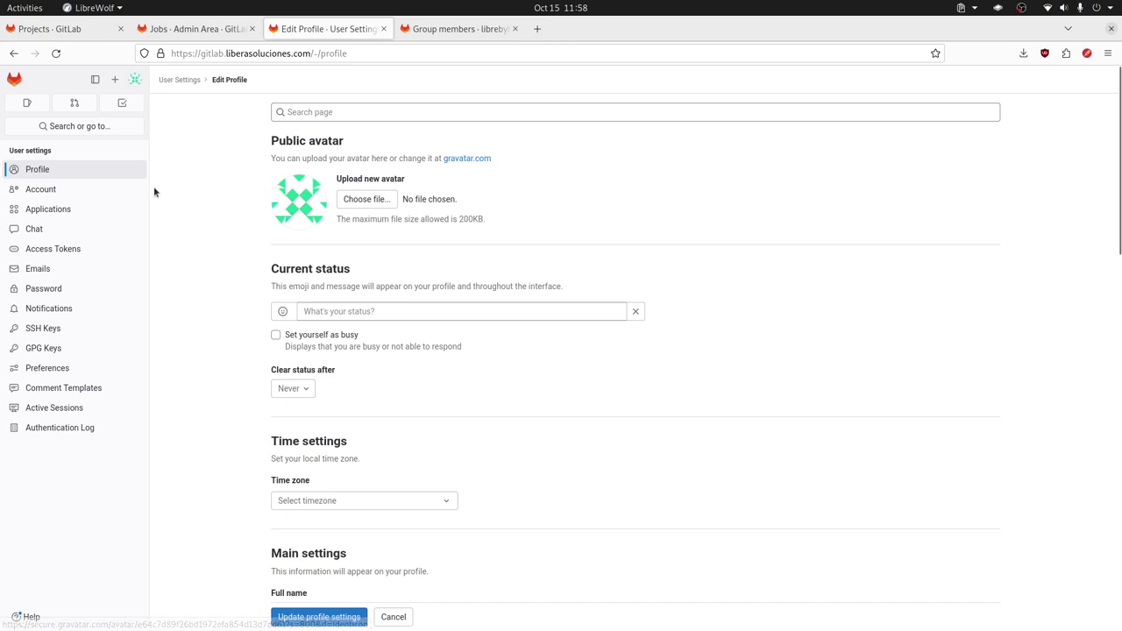
pyautogui.click(75, 197)
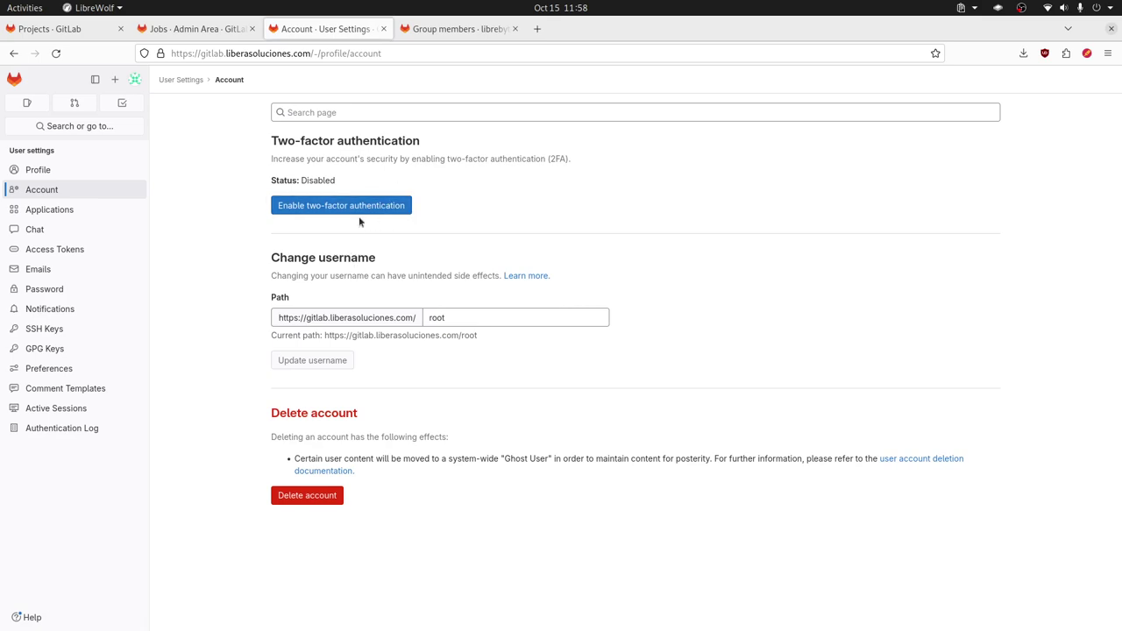
pyautogui.click(92, 215)
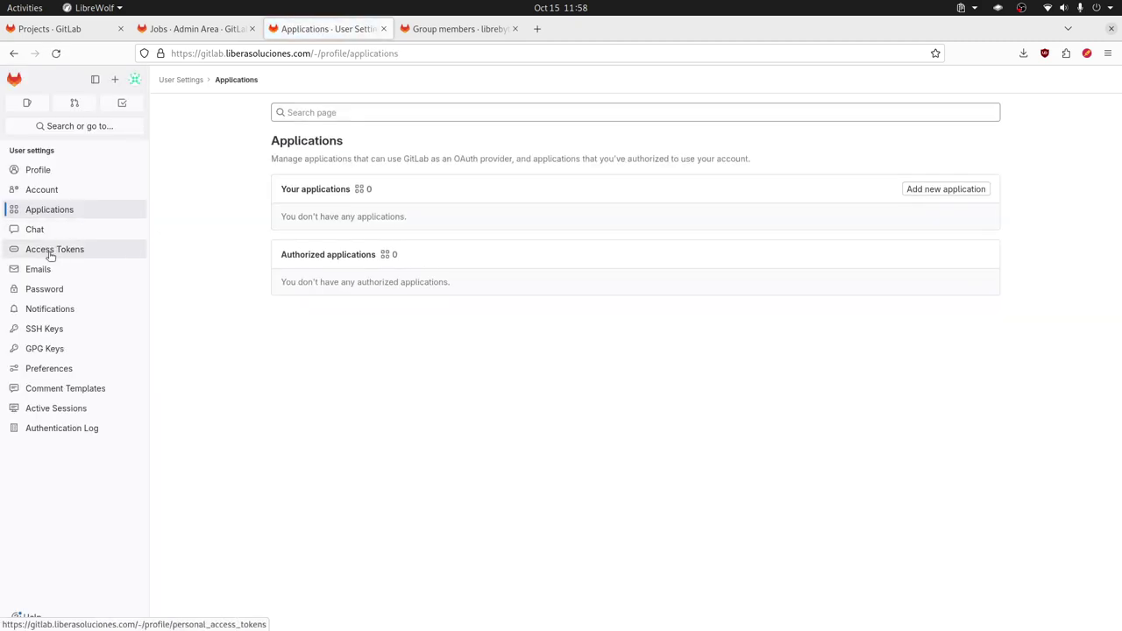
pyautogui.click(93, 368)
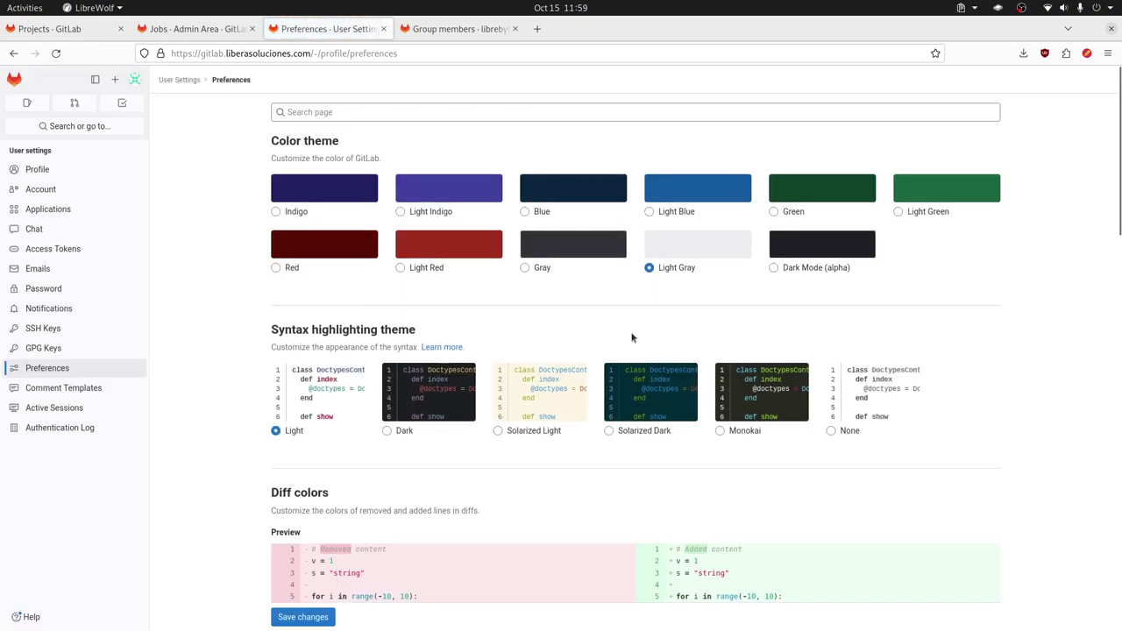
pyautogui.scroll(-10, 656, 376)
pyautogui.scroll(10, 656, 376)
pyautogui.scroll(-12, 597, 355)
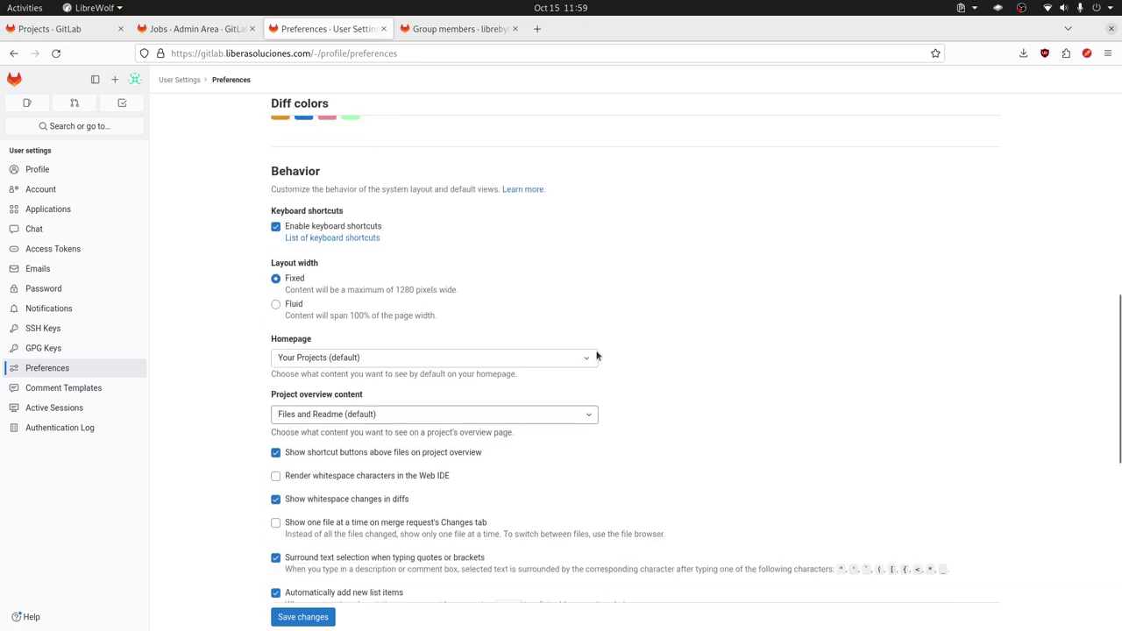
pyautogui.scroll(10, 596, 355)
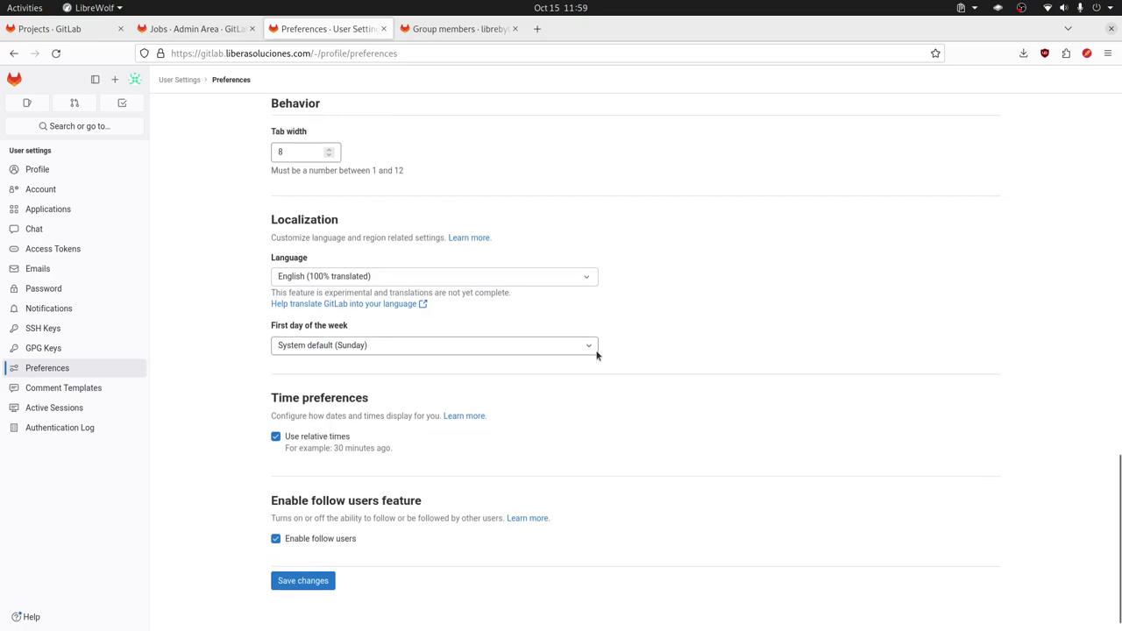
pyautogui.scroll(5, 595, 355)
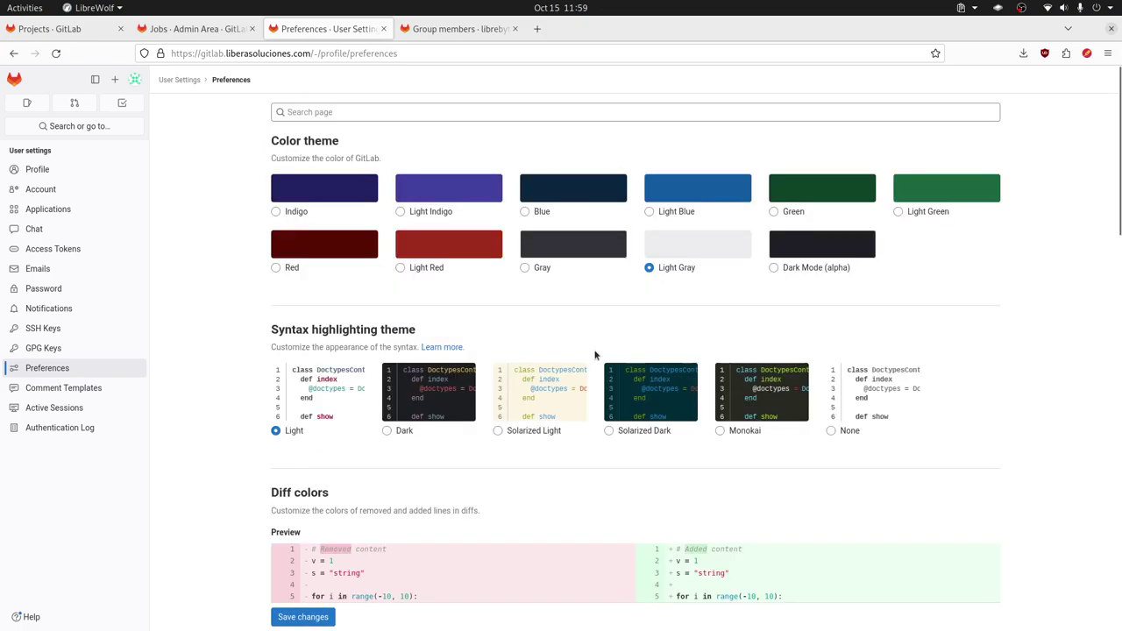